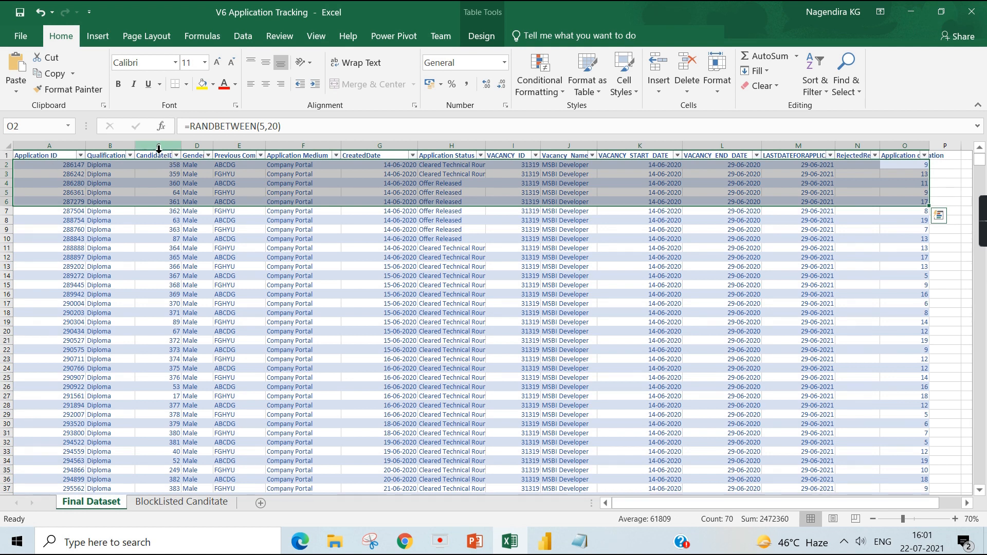
# - Examine the candidate, vacancy and CreatedDate columns of the Final Dataset sheet
pyautogui.moveTo(158, 150); pyautogui.dragTo(240, 150)
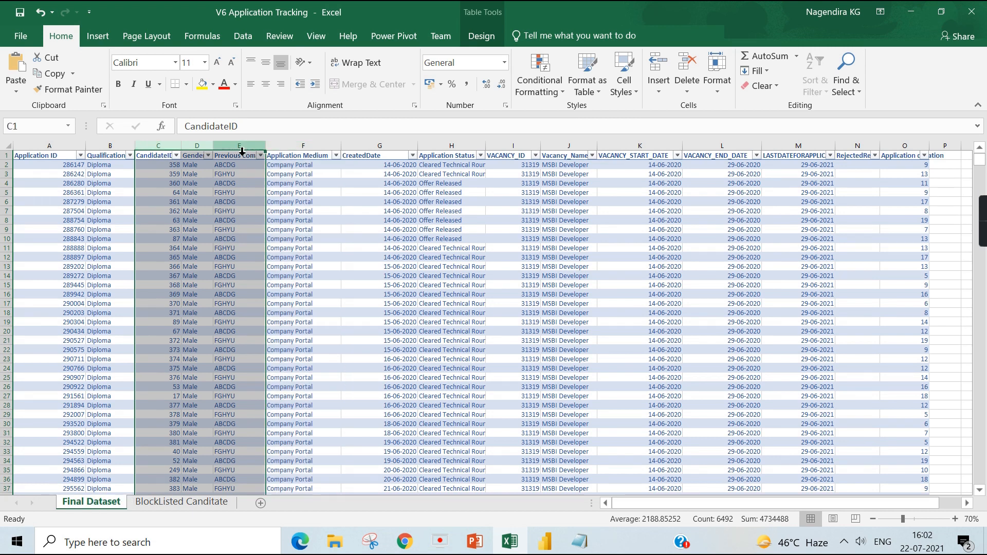
pyautogui.click(520, 157)
pyautogui.moveTo(547, 156); pyautogui.dragTo(716, 237)
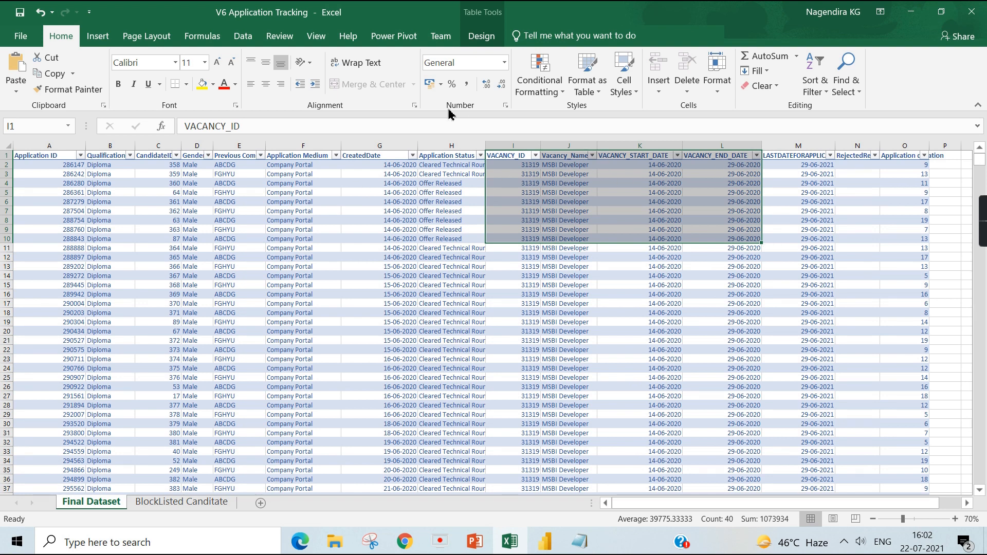
pyautogui.click(383, 168)
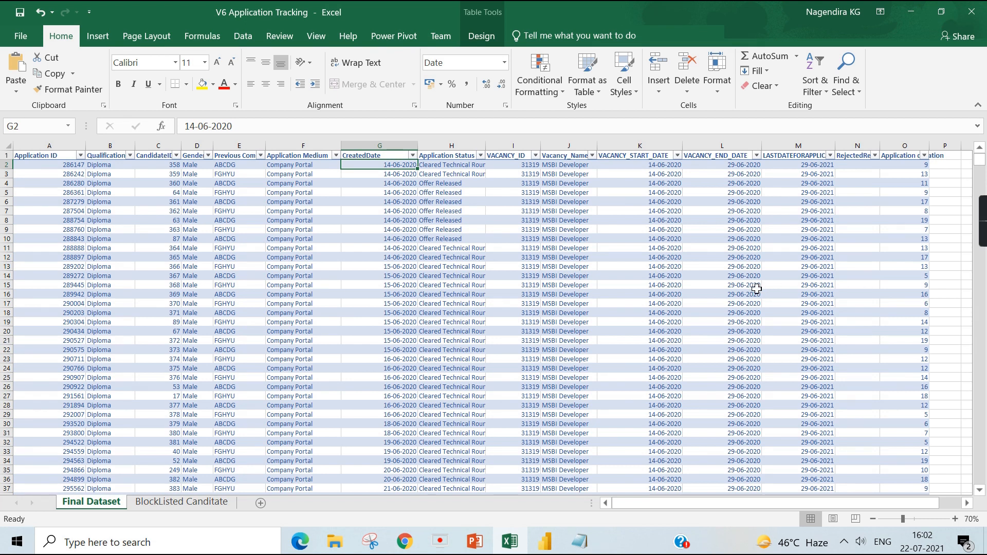
pyautogui.click(599, 386)
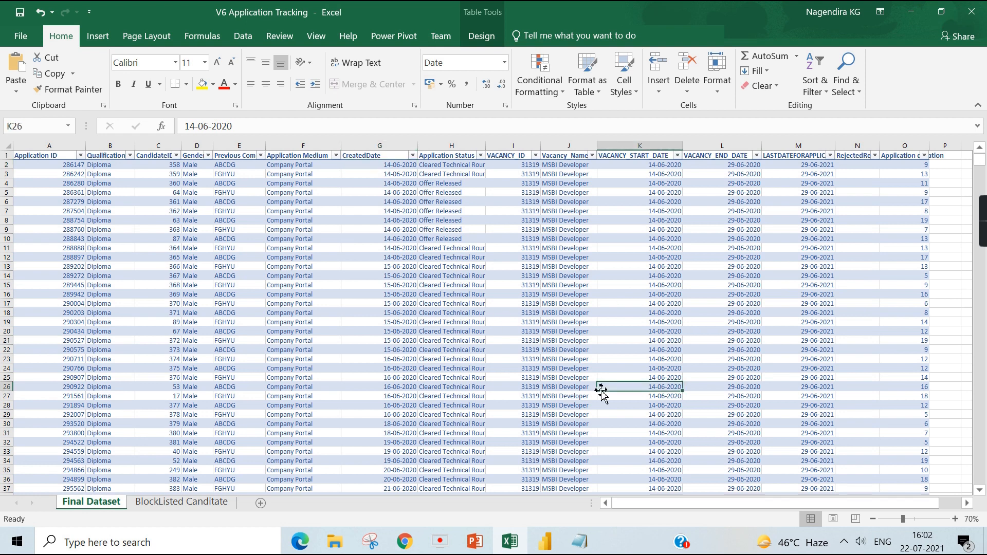
# - Switch to Notepad and copy the entire DimDate query script, from let through the final #"Renamed Columns1" line
pyautogui.click(539, 550)
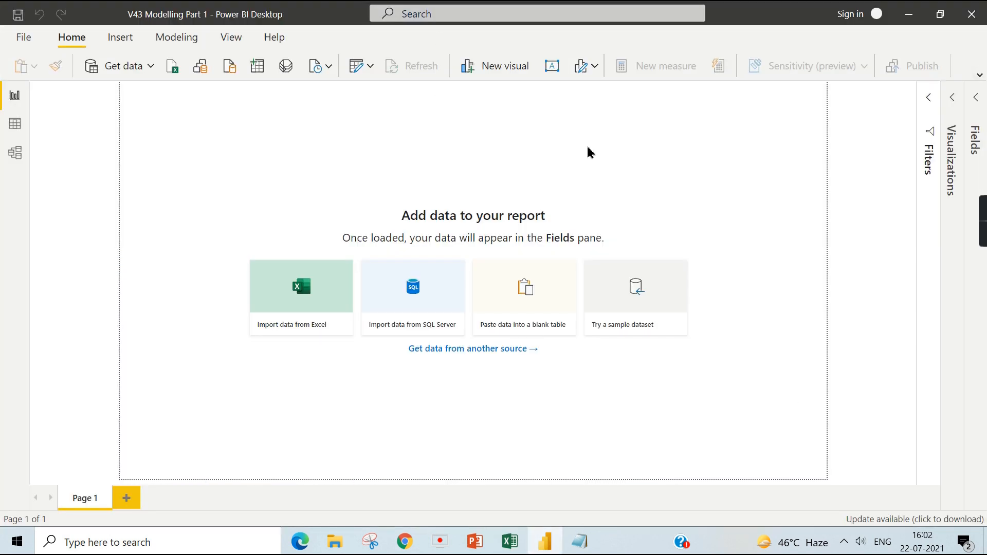
pyautogui.moveTo(587, 549)
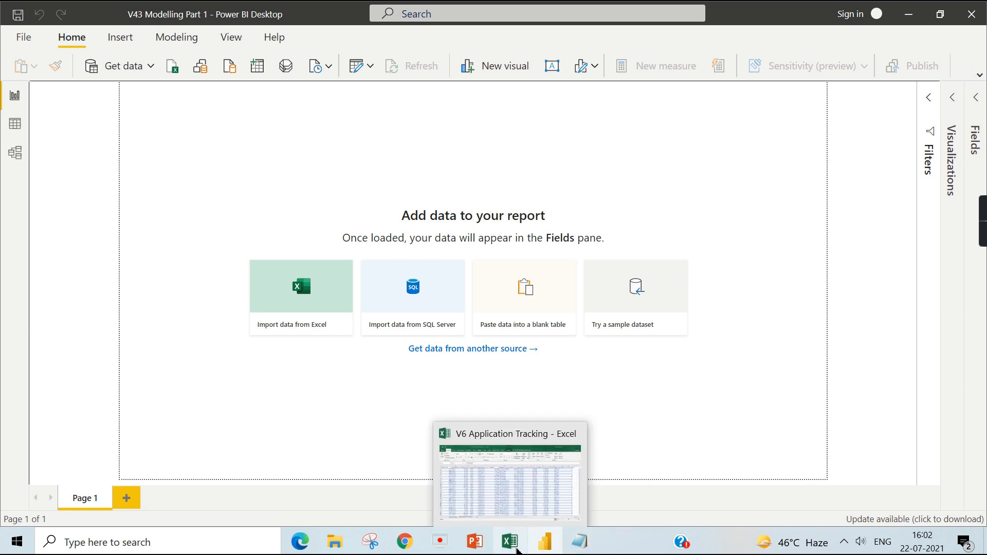
pyautogui.click(585, 548)
pyautogui.click(440, 332)
pyautogui.scroll(1, 414, 319)
pyautogui.moveTo(383, 319); pyautogui.dragTo(532, 541)
pyautogui.hotkey('ctrl', 'c')
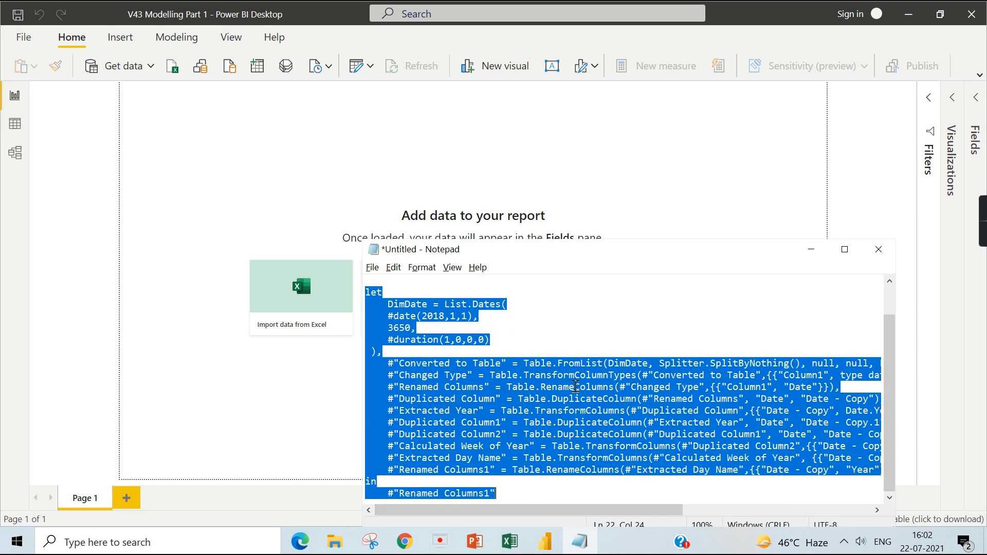
# - Switch to Power BI Desktop, open the Power Query Editor and create a blank query
pyautogui.click(513, 171)
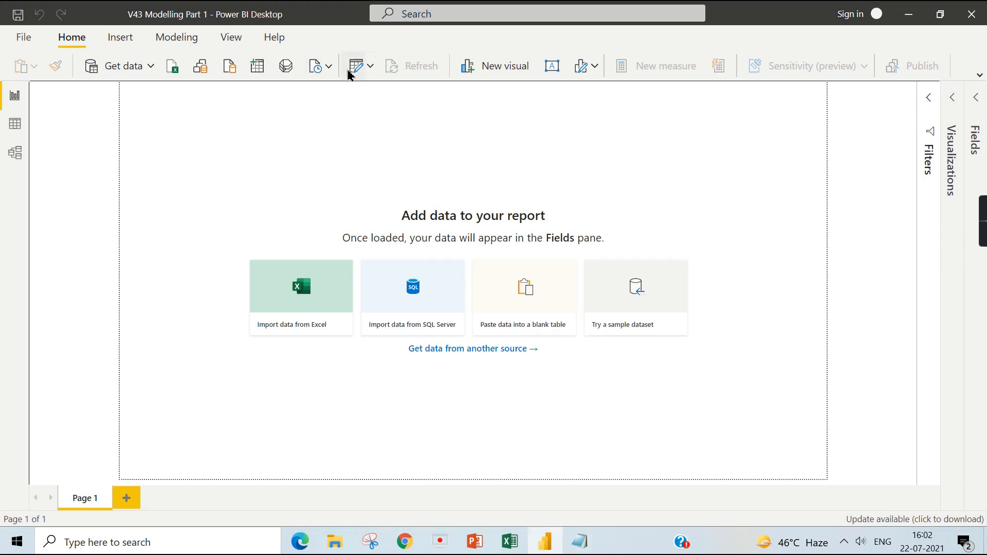
pyautogui.click(369, 74)
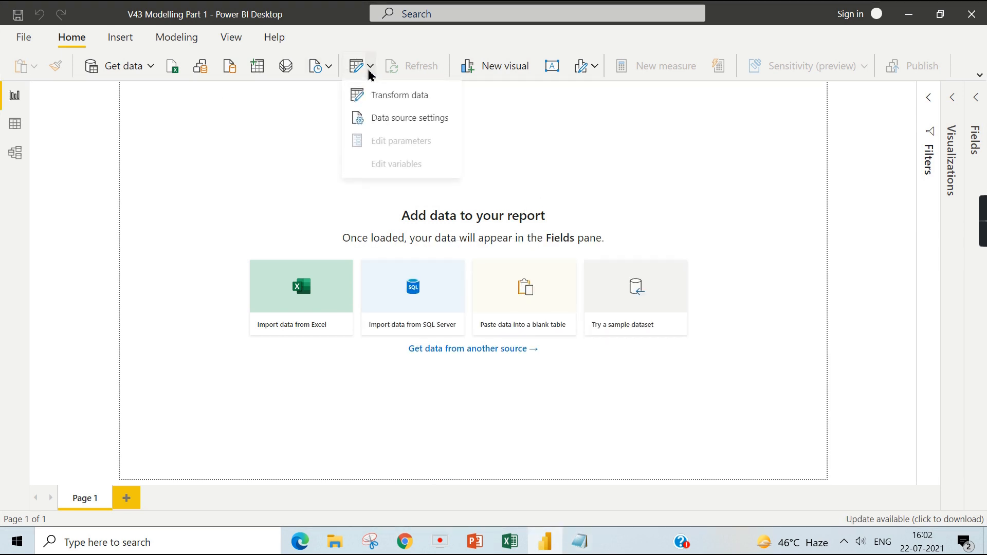
pyautogui.click(389, 97)
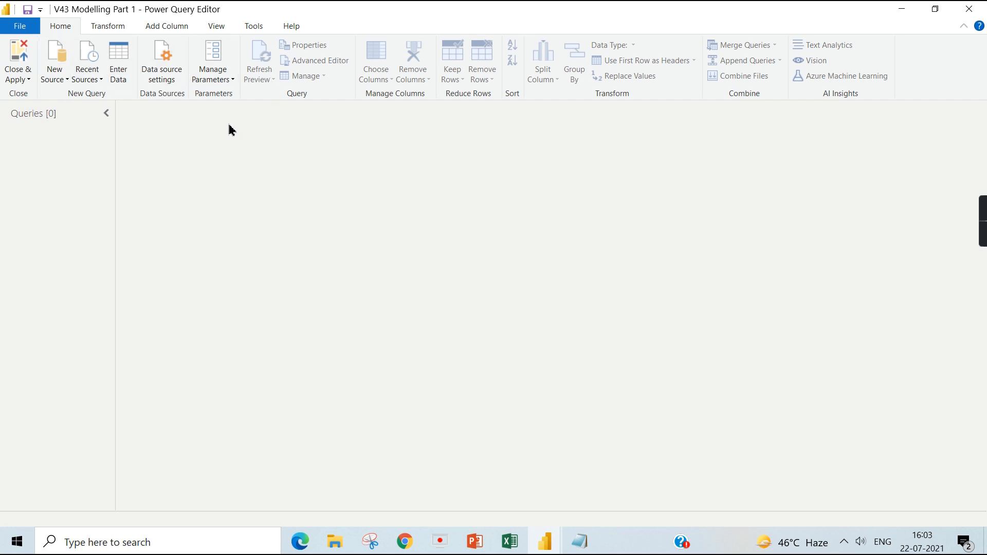
pyautogui.click(61, 85)
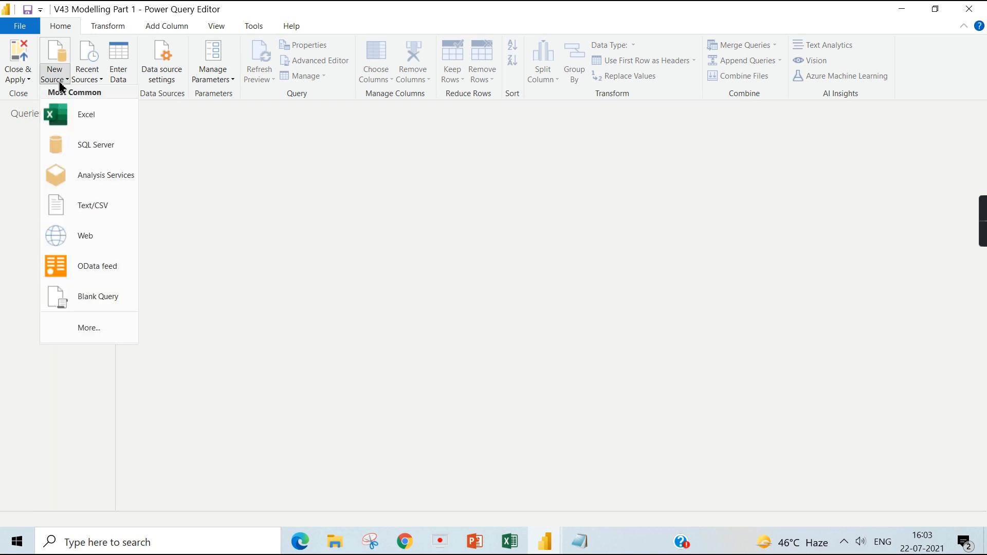
pyautogui.click(92, 302)
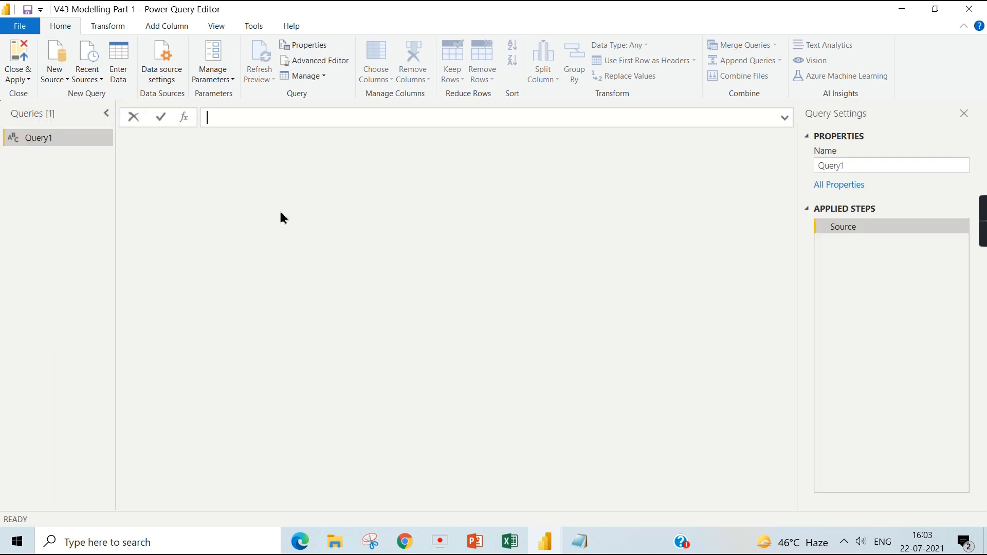
# - Replace all of the blank query's code with the copied DimDate script, apply it and review the resulting date rows
pyautogui.click(315, 61)
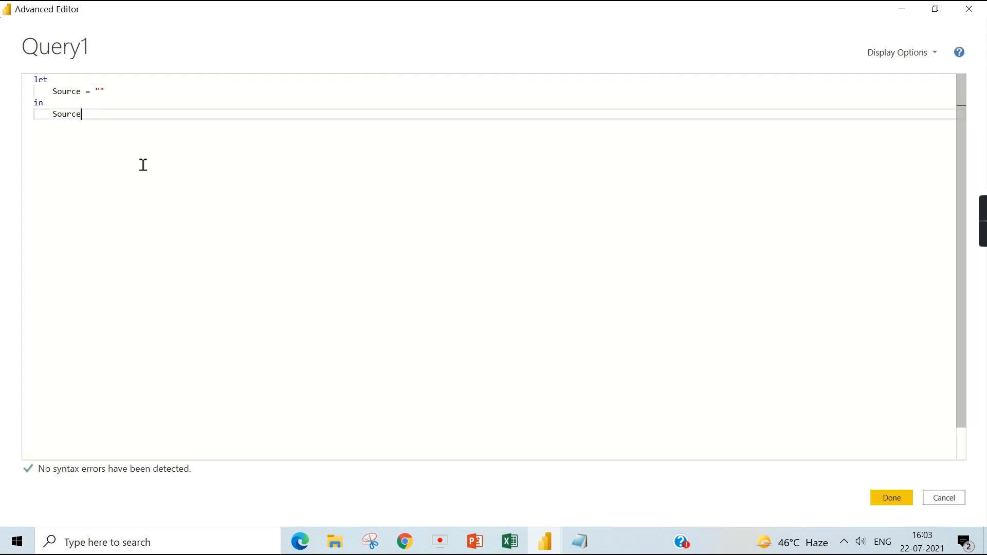
pyautogui.hotkey('ctrl', 'a')
pyautogui.hotkey('ctrl', 'v')
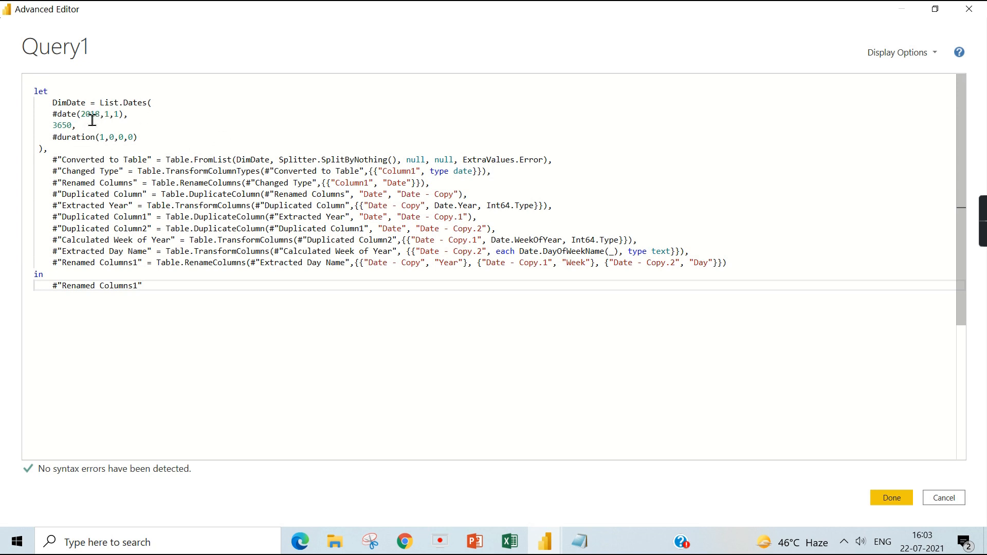
pyautogui.click(895, 498)
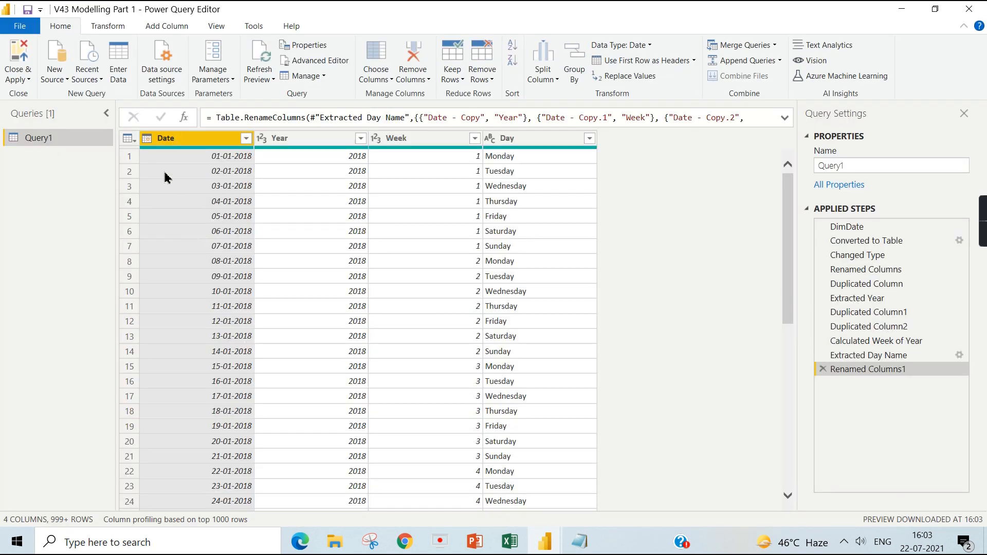
pyautogui.scroll(-3, 690, 503)
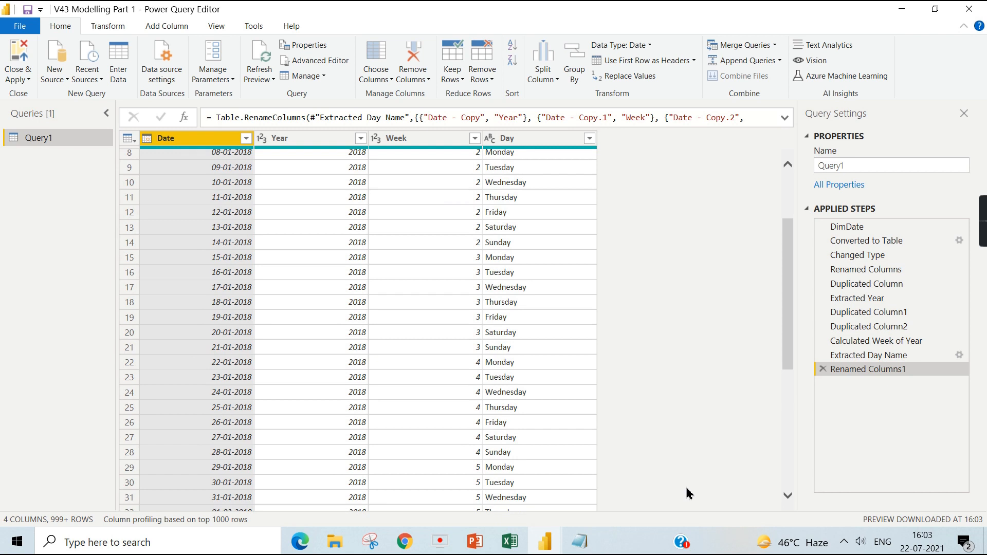
pyautogui.scroll(3, 158, 258)
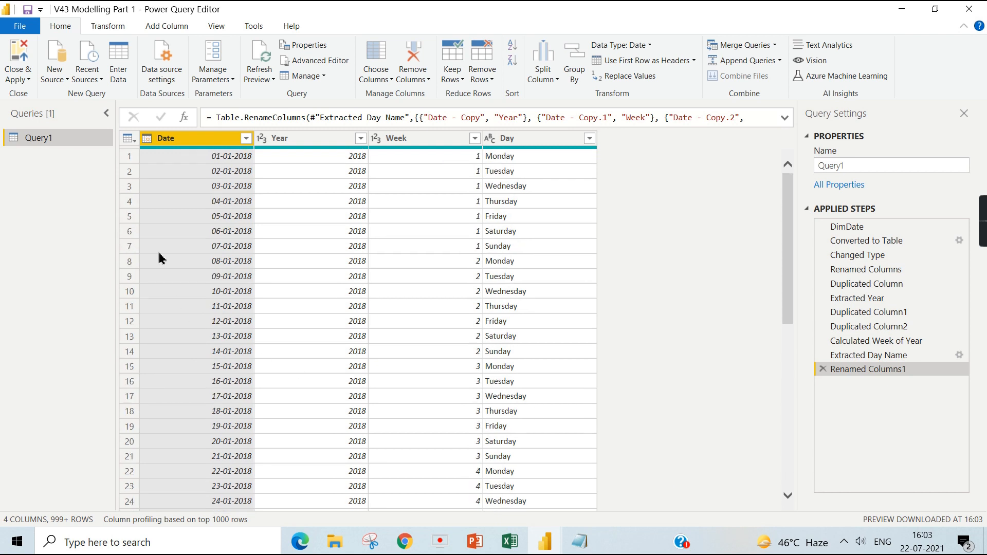
# - Rename the date query as DimDate
pyautogui.doubleClick(68, 139)
pyautogui.write('DimDate')
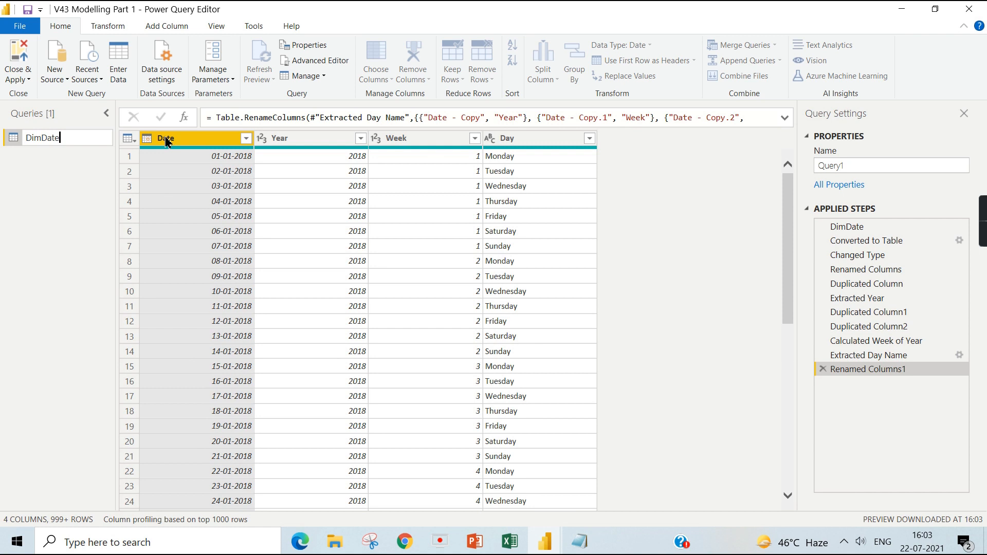
pyautogui.click(84, 217)
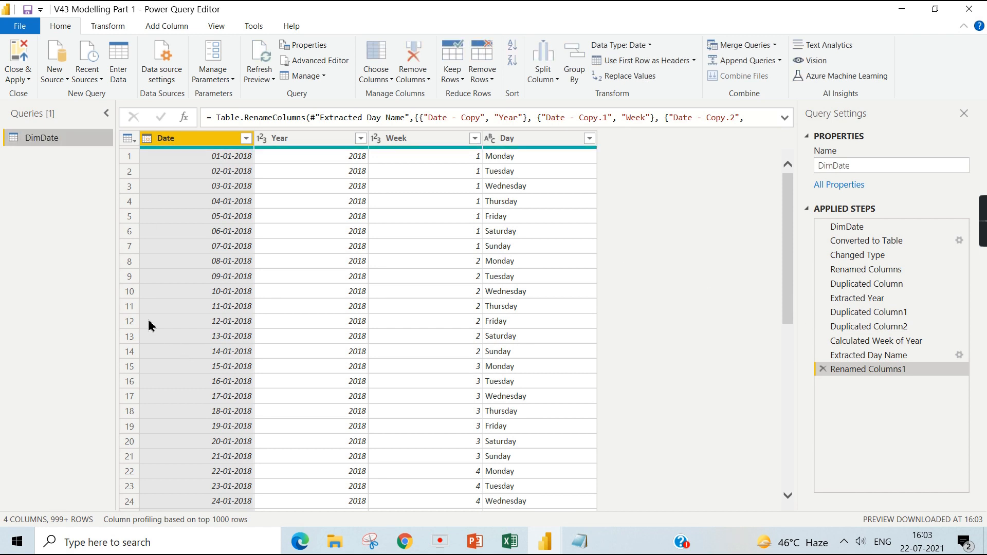
# - Switch to the V6 Application Tracking workbook in Excel and fill the Qualification, CandidateID and Gender columns, headers included, with light green
pyautogui.click(510, 541)
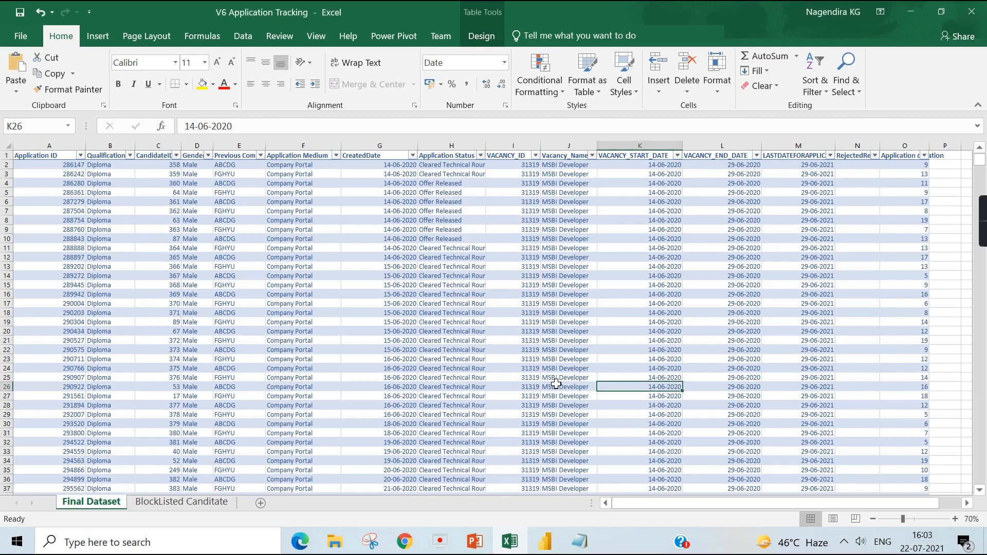
pyautogui.click(910, 12)
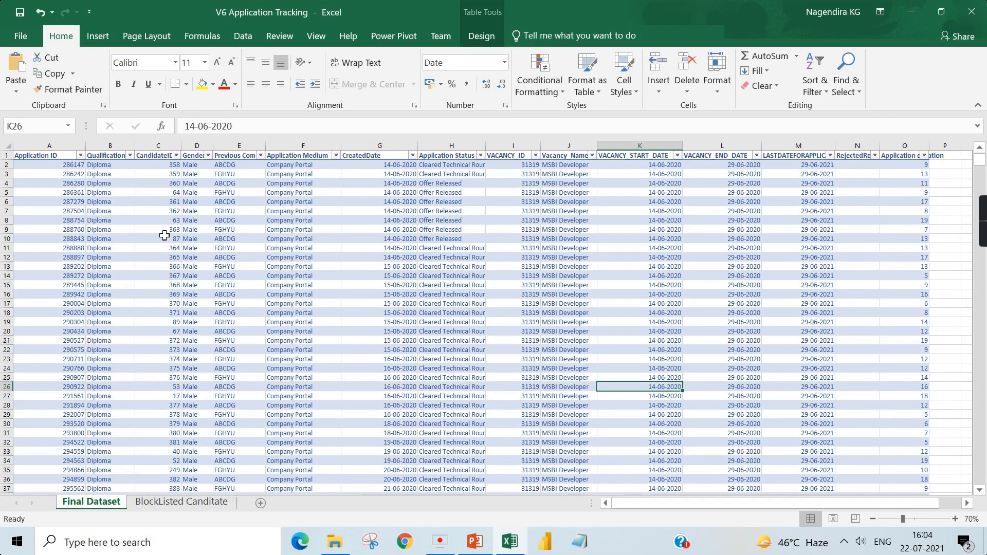
pyautogui.hscroll(2, 170, 231)
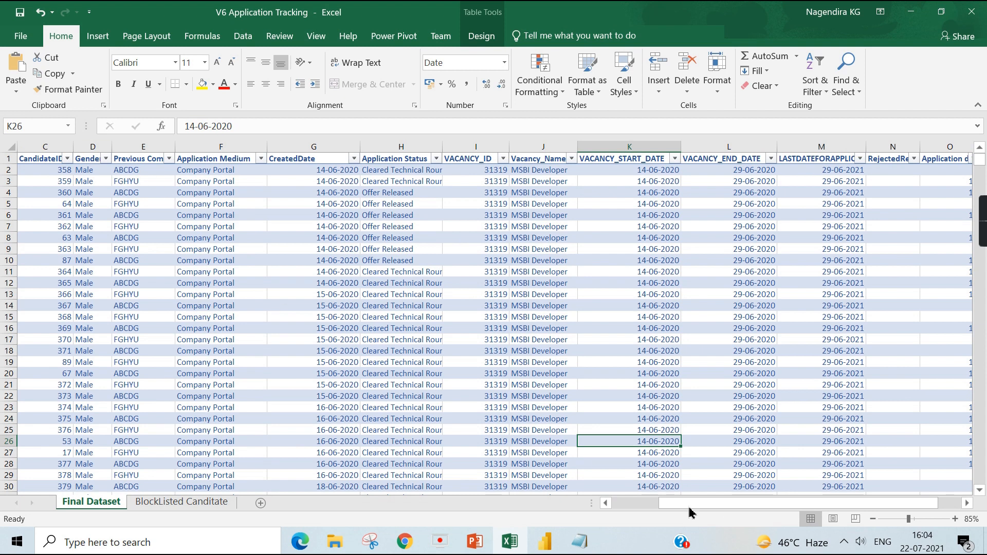
pyautogui.moveTo(688, 505); pyautogui.dragTo(614, 506)
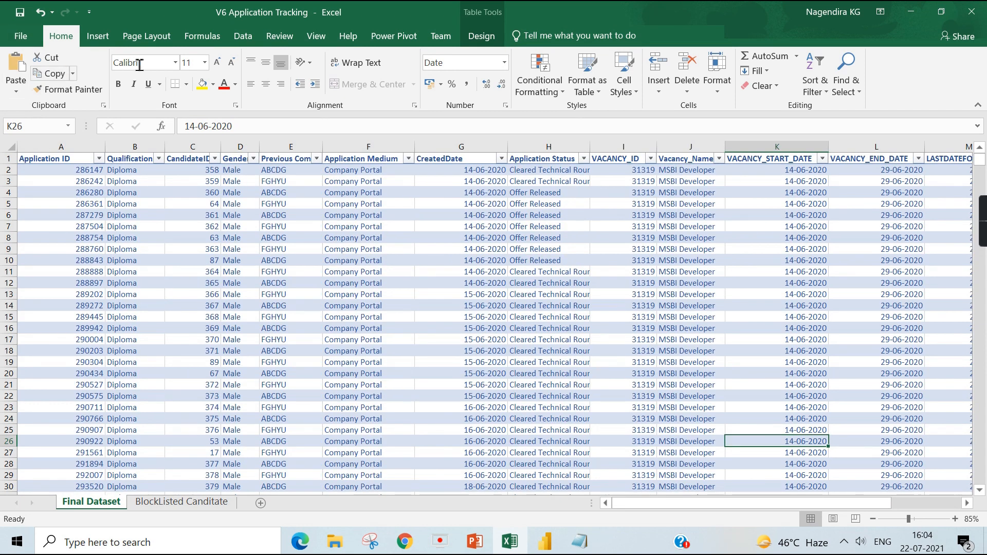
pyautogui.moveTo(191, 160); pyautogui.dragTo(233, 159)
pyautogui.moveTo(128, 160); pyautogui.dragTo(229, 160)
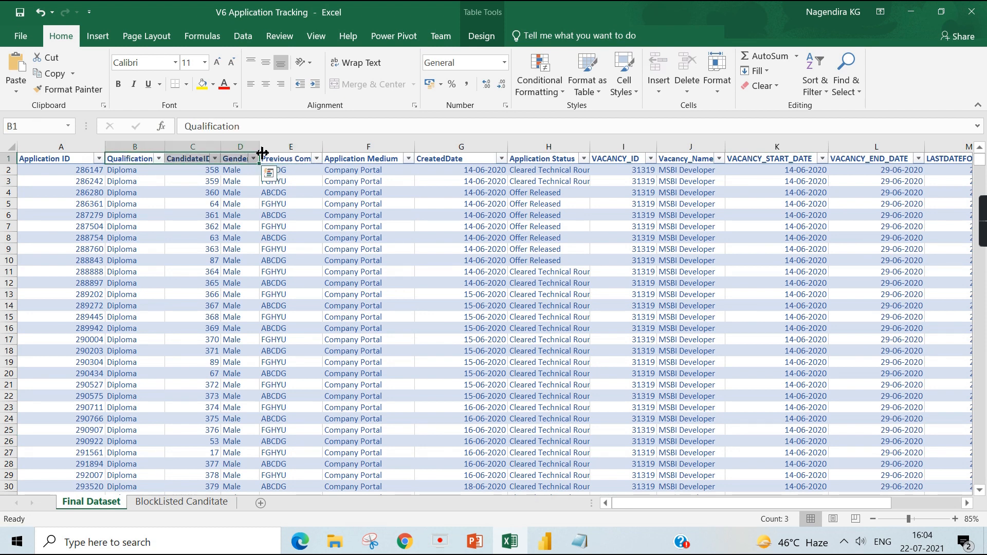
pyautogui.hotkey('ctrl', 'shift', 'Down')
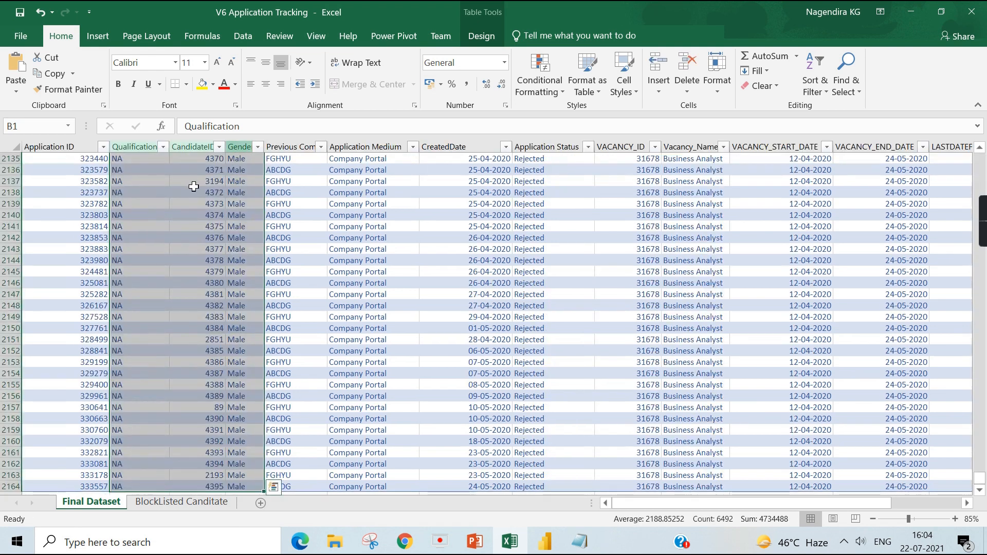
pyautogui.click(214, 89)
pyautogui.click(304, 145)
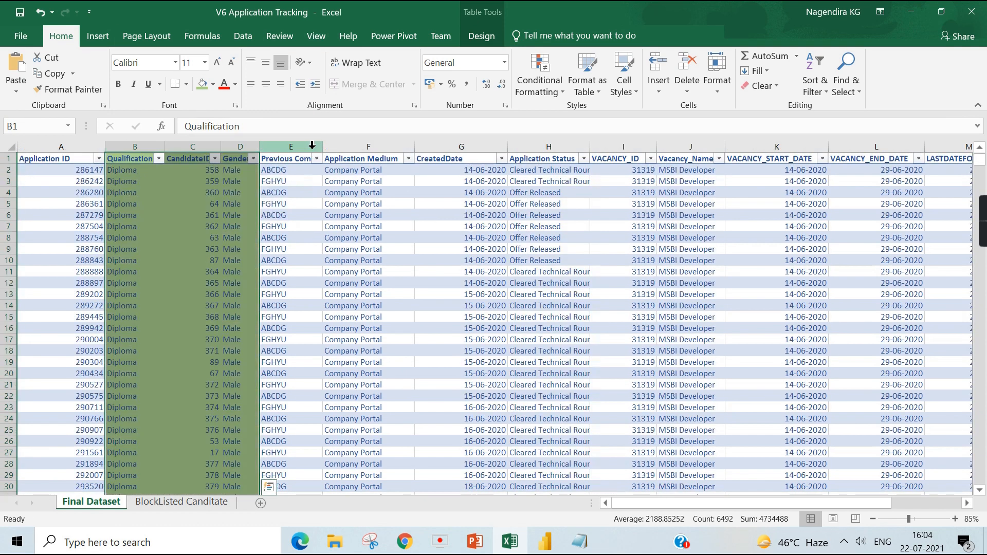
pyautogui.click(331, 239)
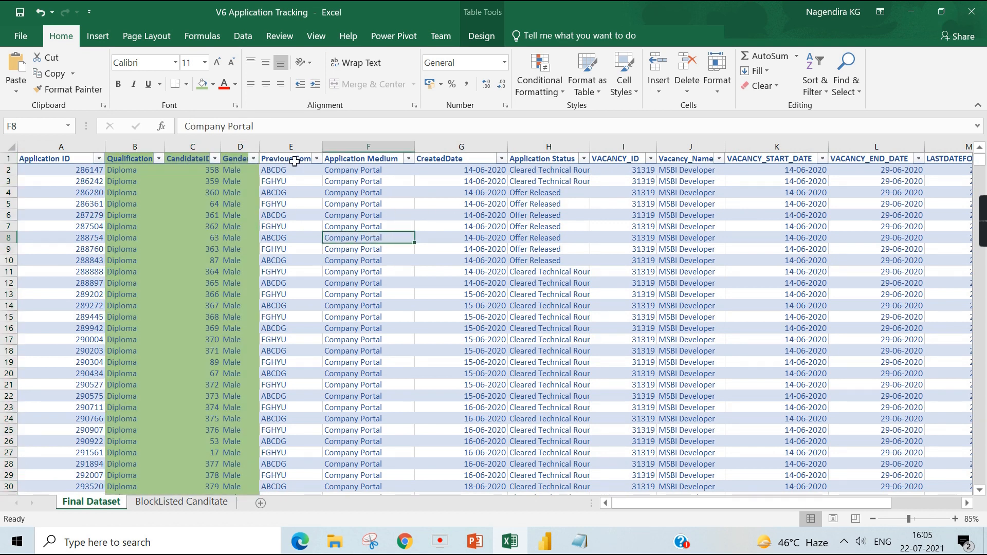
# - Fill the Previous Company column, header included, with the same light green
pyautogui.click(279, 157)
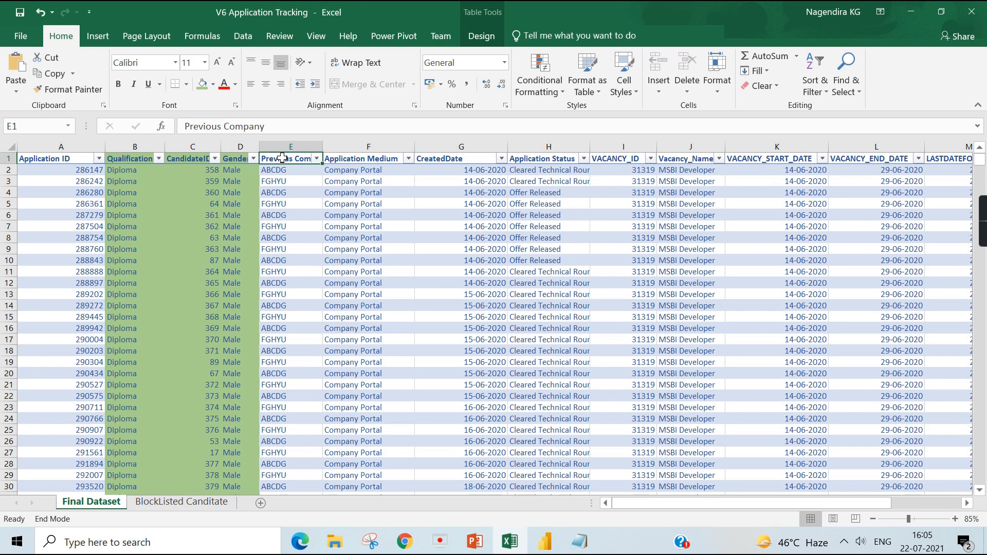
pyautogui.hotkey('ctrl', 'shift', 'Down')
pyautogui.click(202, 91)
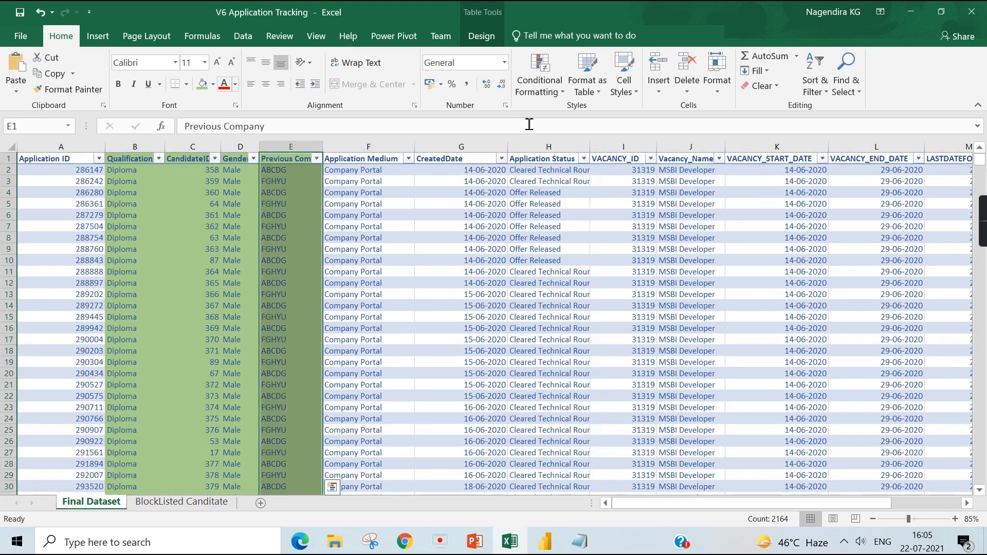
# - Fill the VACANCY_ID, Vacancy_Name, VACANCY_START_DATE and VACANCY_END_DATE columns, headers included, with light gold
pyautogui.moveTo(619, 160); pyautogui.dragTo(868, 164)
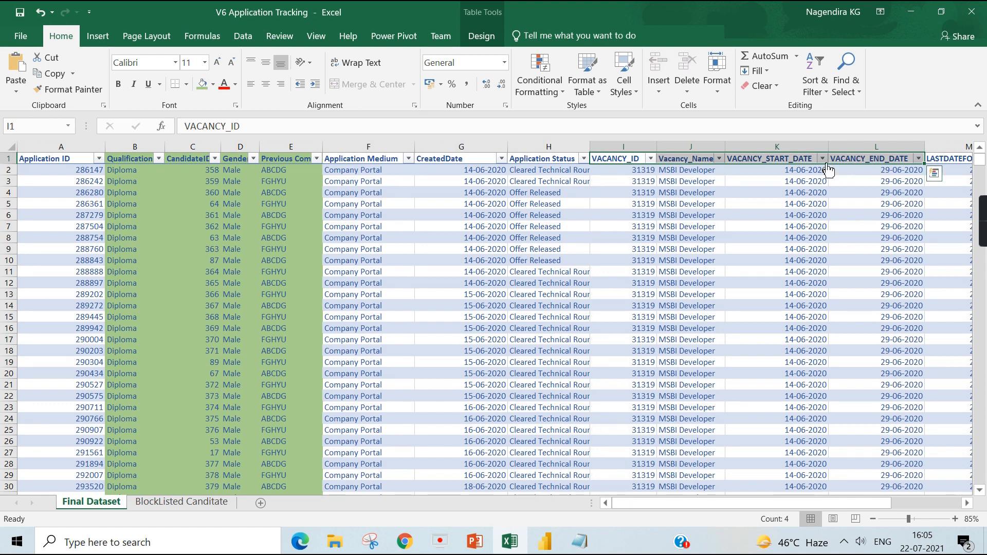
pyautogui.hotkey('ctrl', 'shift', 'Down')
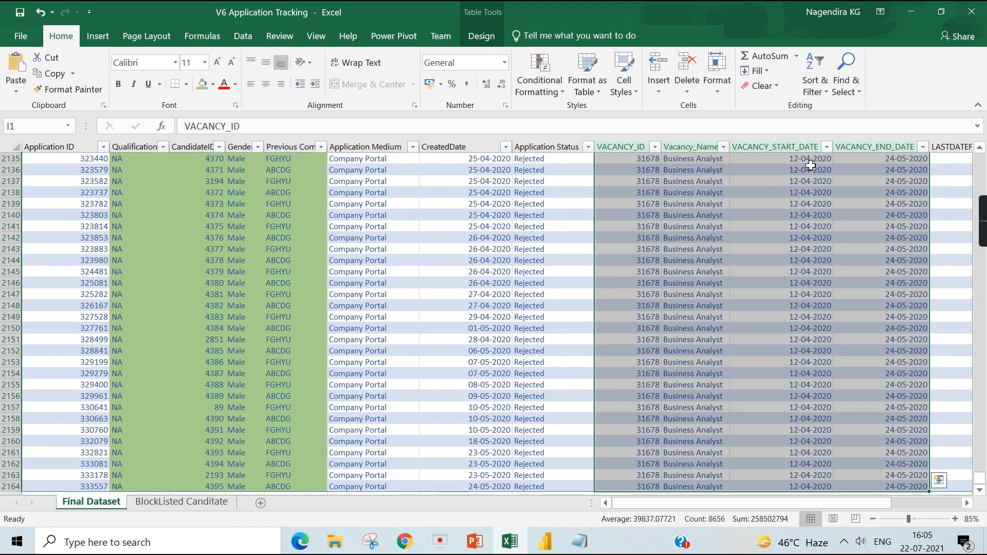
pyautogui.click(212, 84)
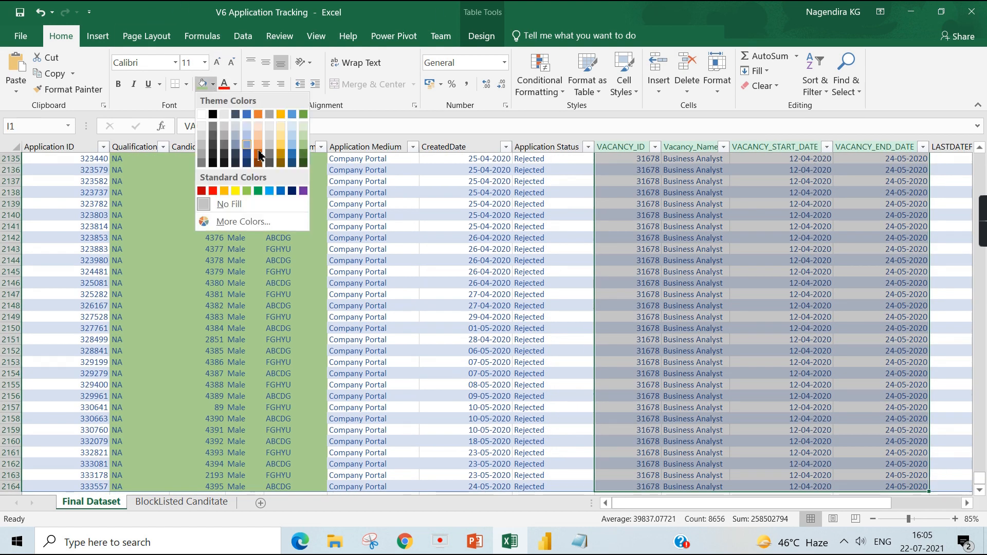
pyautogui.click(285, 149)
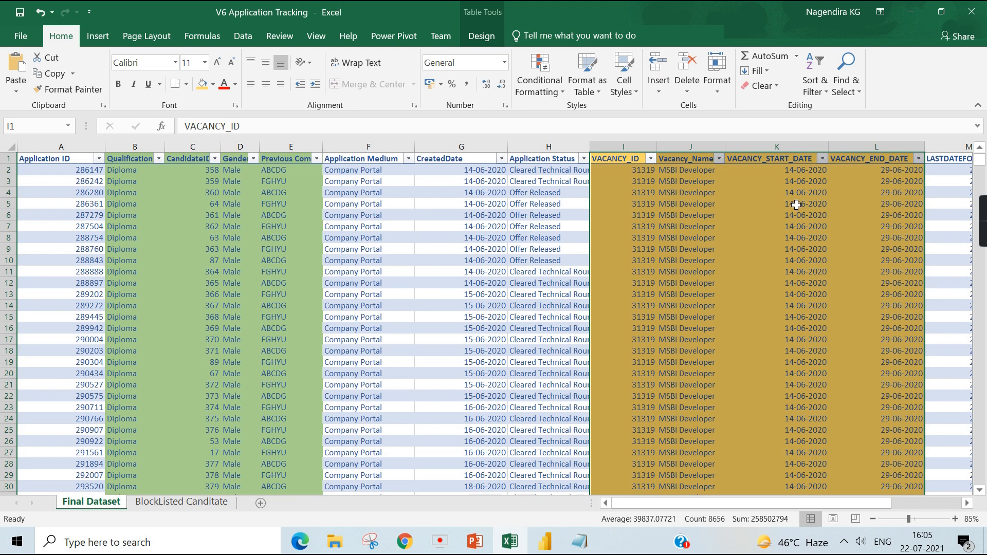
# - Fill the CreatedDate column, header included, with light blue-gray
pyautogui.click(441, 153)
pyautogui.click(451, 159)
pyautogui.click(452, 154)
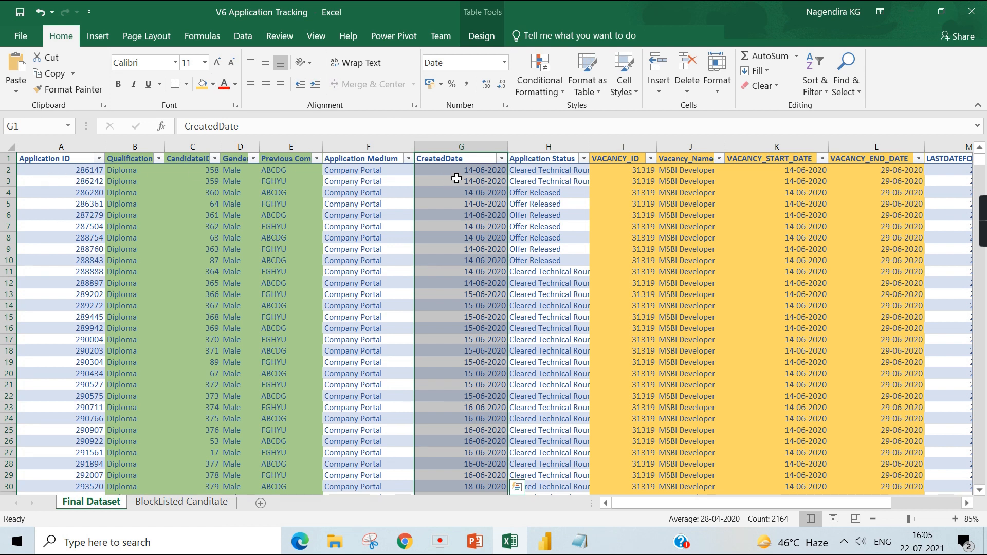
pyautogui.click(213, 86)
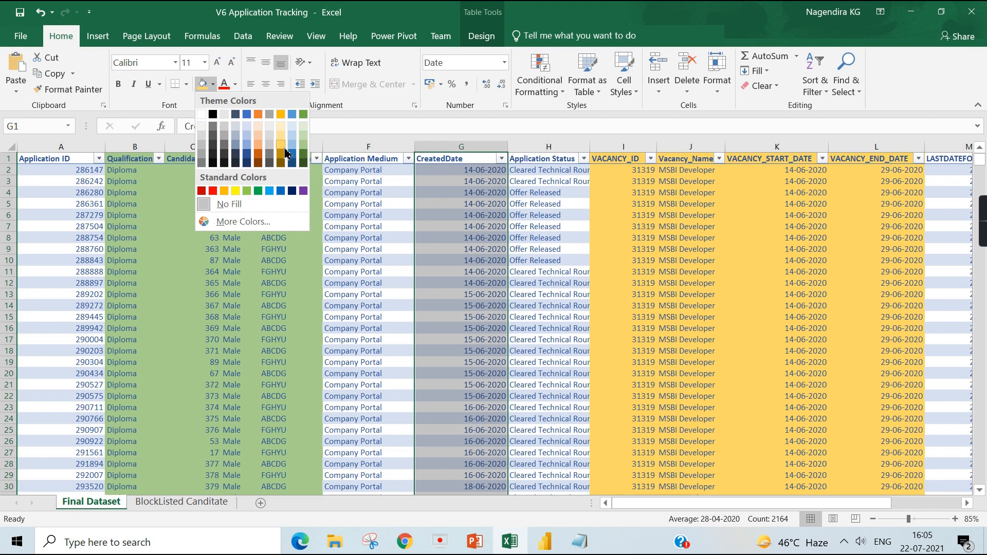
pyautogui.click(238, 138)
pyautogui.click(434, 215)
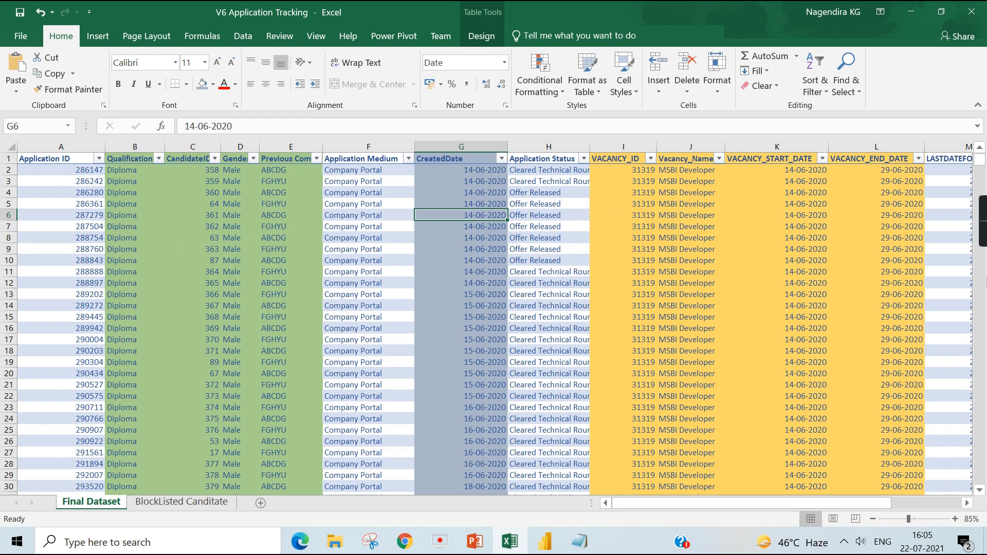
# - Review the uncolored columns of the dataset, such as Application duration, and check the Final Dataset query in the Power Query Editor
pyautogui.moveTo(802, 503); pyautogui.dragTo(871, 504)
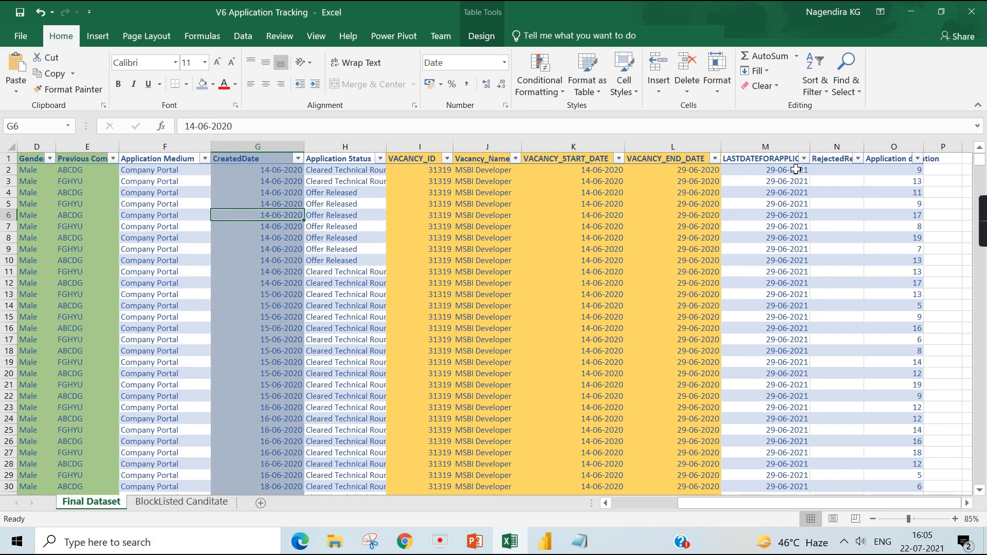
pyautogui.click(900, 160)
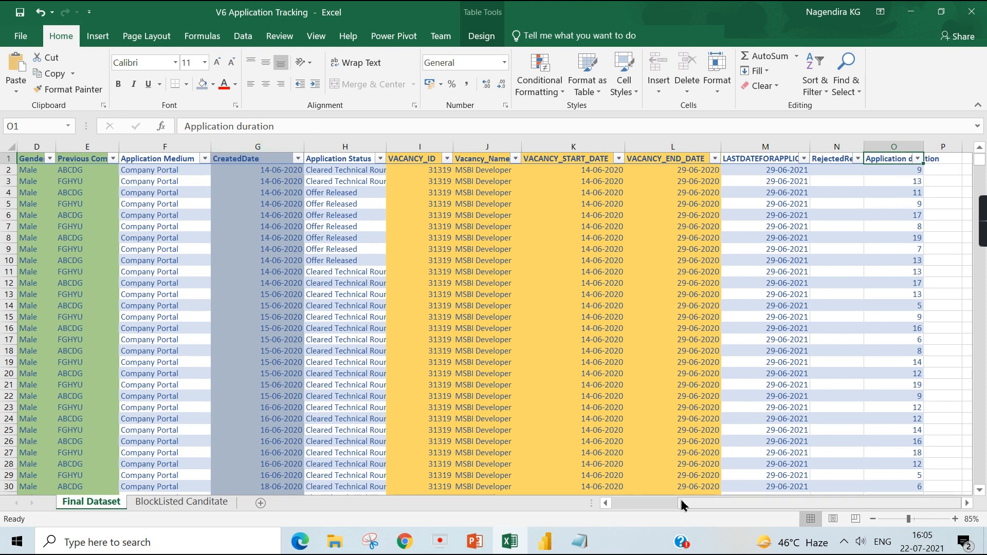
pyautogui.click(662, 504)
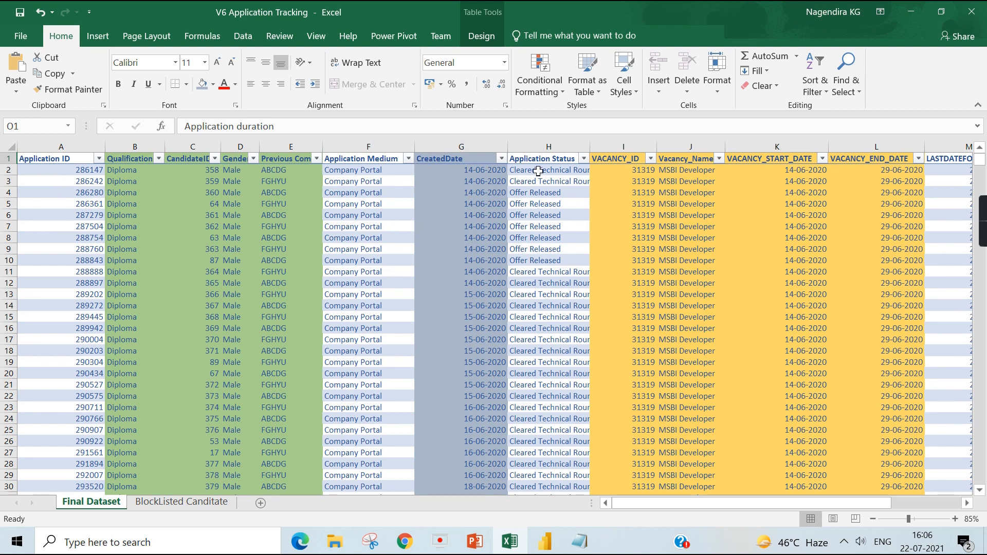
pyautogui.moveTo(726, 511); pyautogui.dragTo(793, 511)
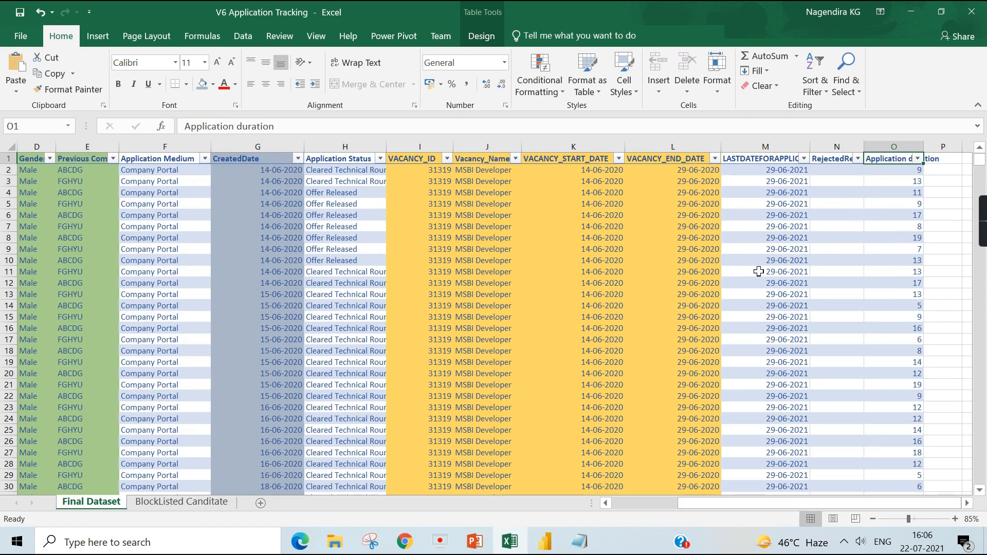
pyautogui.moveTo(716, 504); pyautogui.dragTo(591, 508)
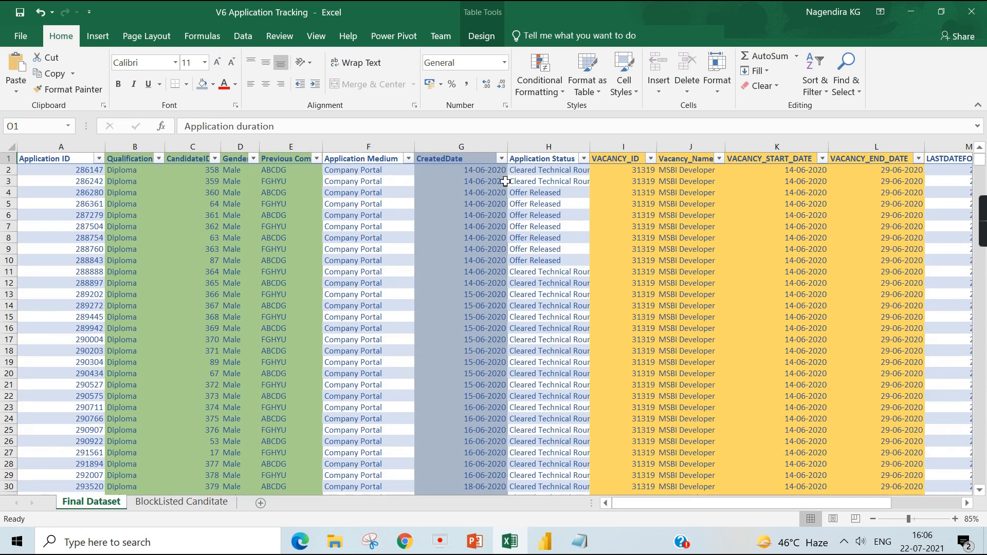
pyautogui.click(545, 541)
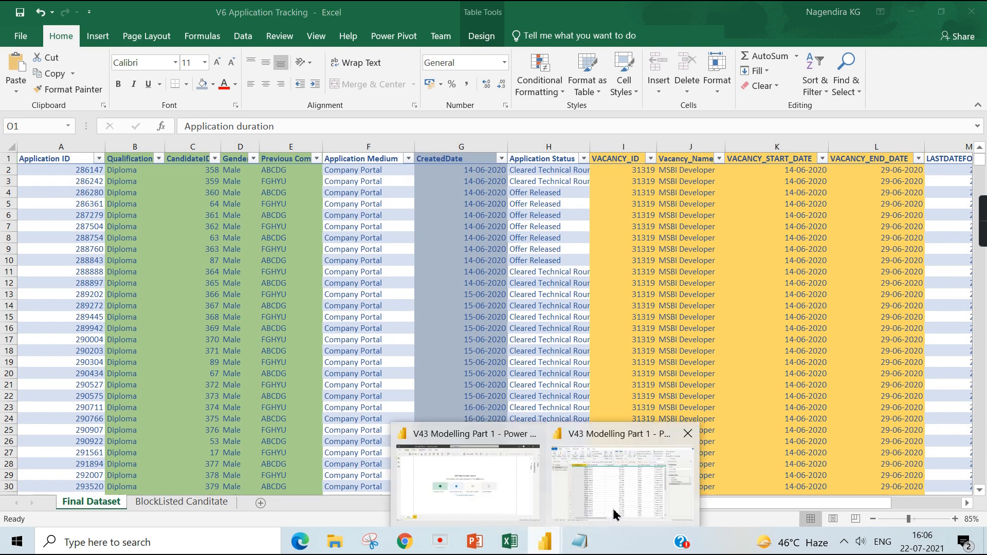
pyautogui.click(561, 504)
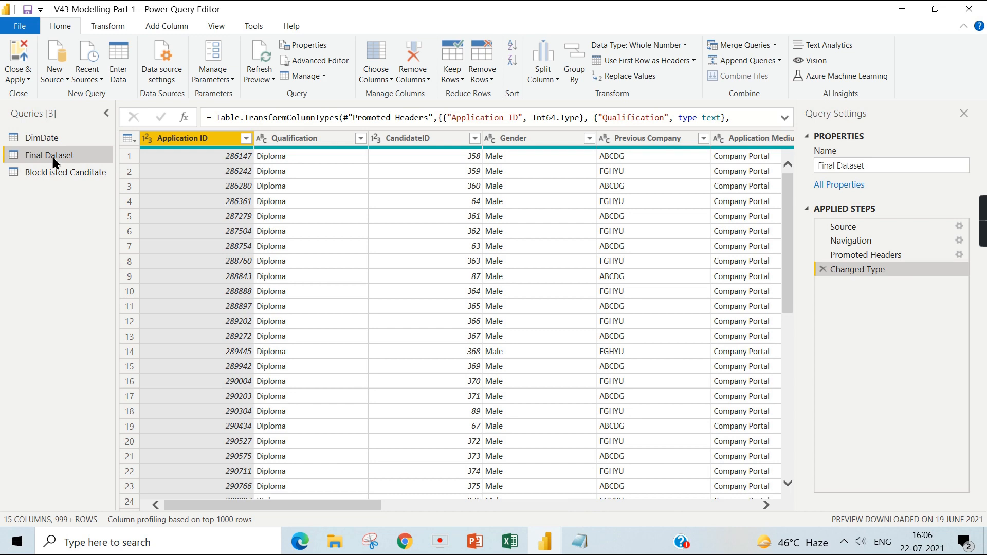
pyautogui.click(901, 8)
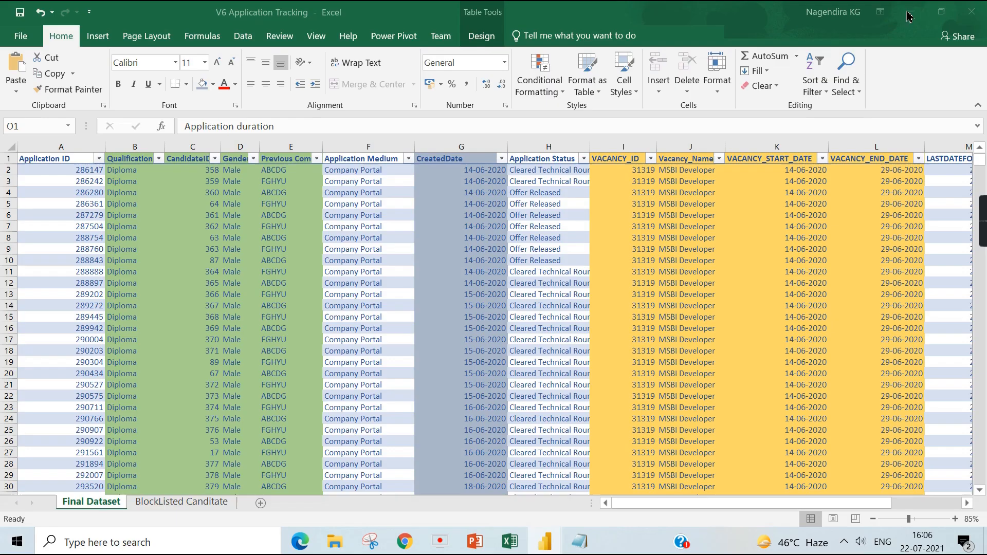
# - Examine the distinct values in the Application Medium column and look through the Application duration column in the workbook
pyautogui.click(412, 162)
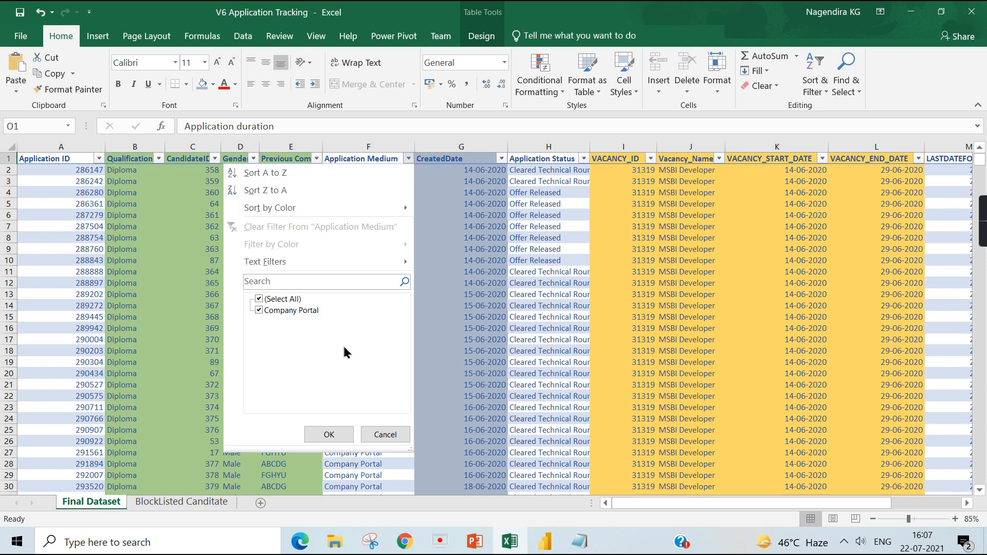
pyautogui.click(451, 286)
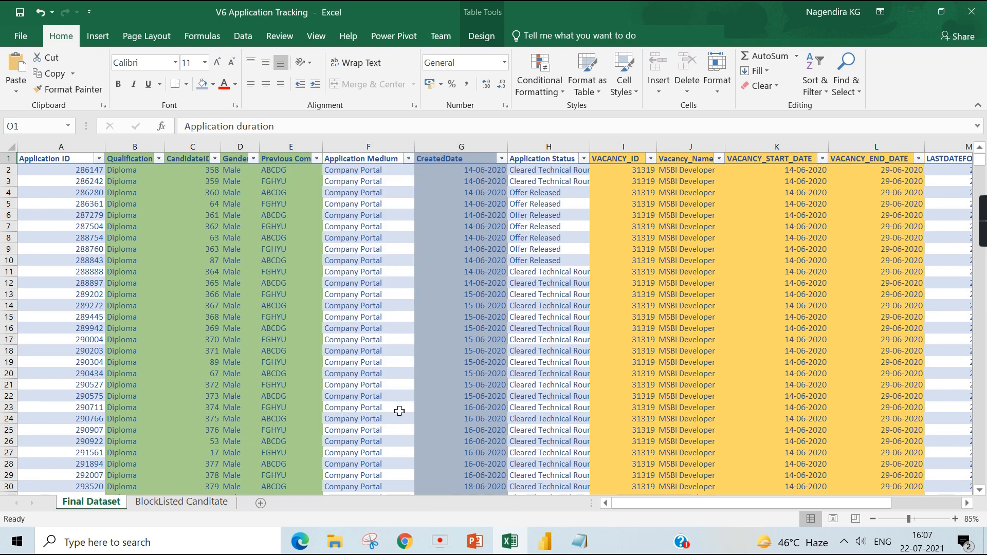
pyautogui.moveTo(689, 504); pyautogui.dragTo(756, 504)
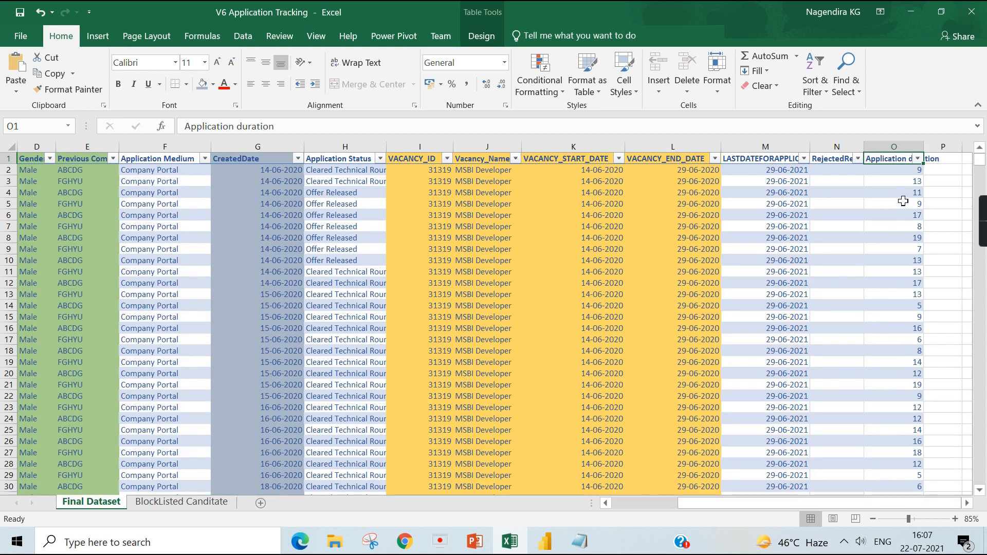
pyautogui.click(901, 183)
pyautogui.click(894, 162)
pyautogui.scroll(-4, 902, 268)
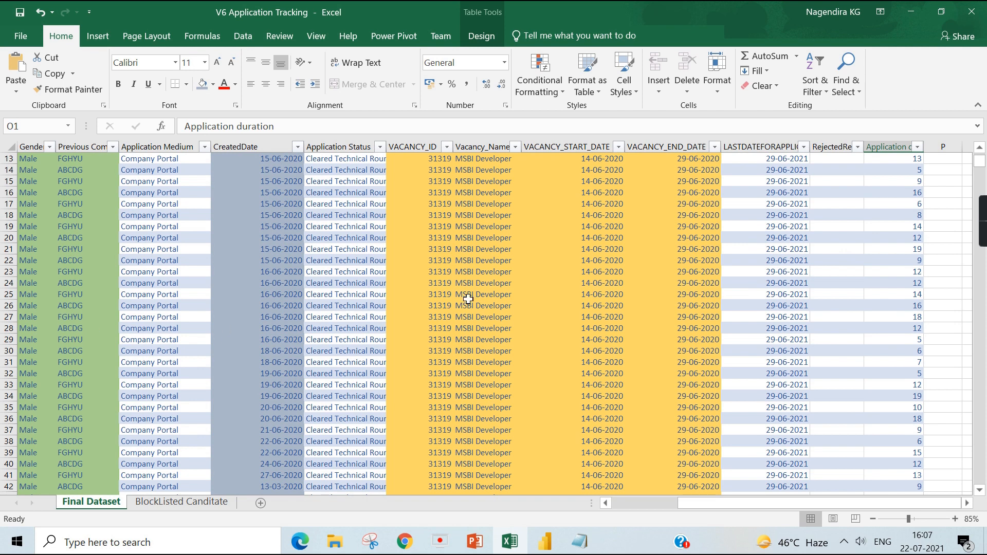
pyautogui.scroll(4, 887, 308)
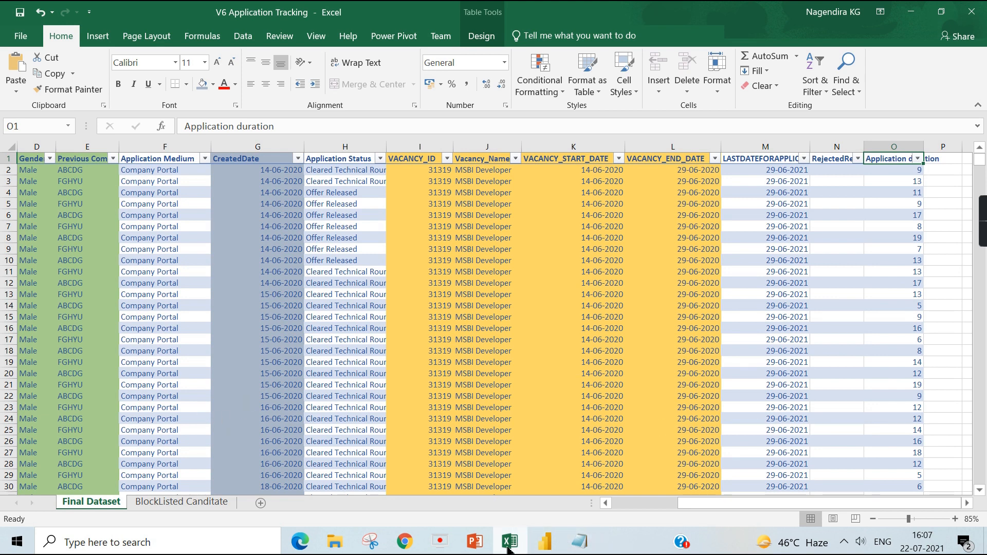
# - Switch to the Power Query Editor and start a new query from an Excel workbook
pyautogui.moveTo(547, 550)
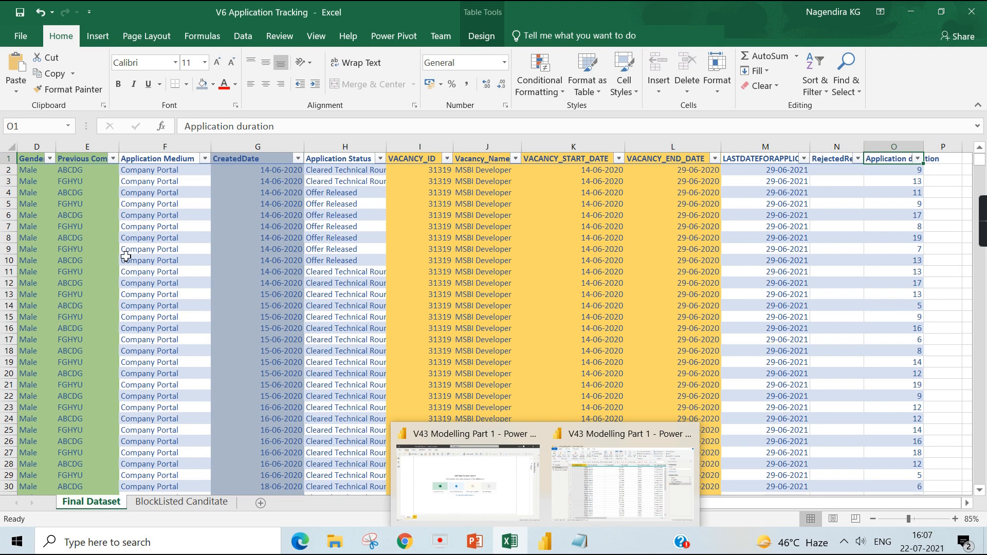
pyautogui.click(624, 463)
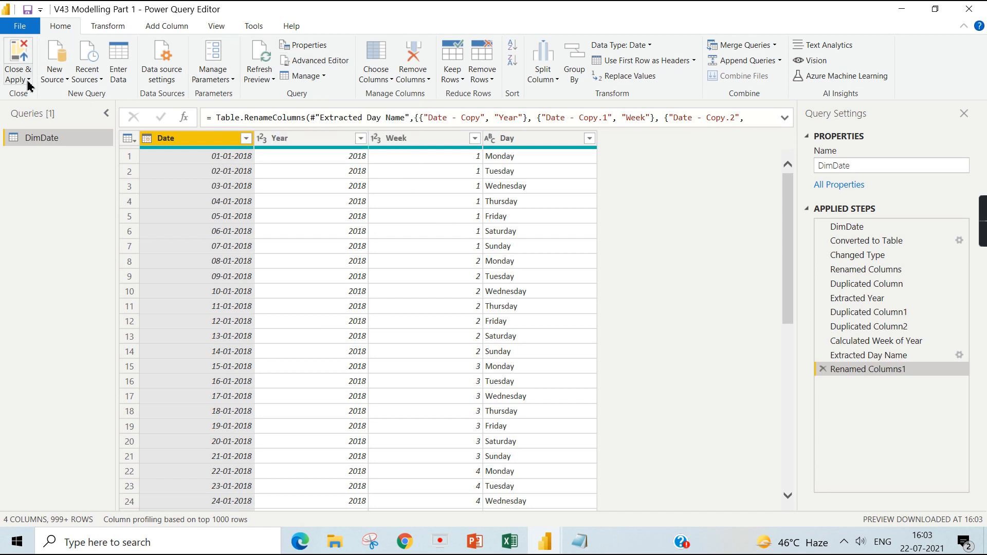
pyautogui.click(63, 82)
pyautogui.click(77, 114)
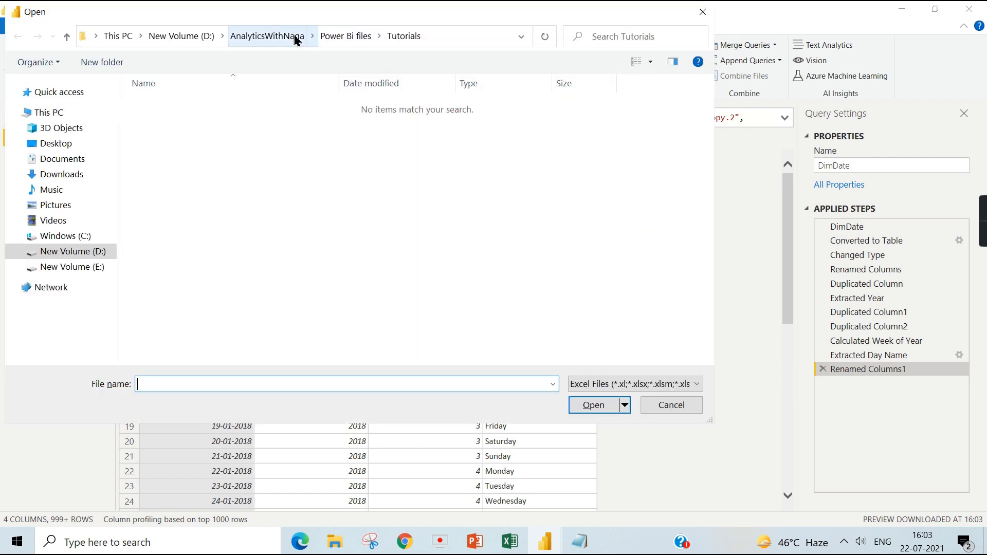
pyautogui.click(479, 37)
# - Copy the source folder path from the text notes and browse to that Projects folder in the file dialog
pyautogui.click(579, 541)
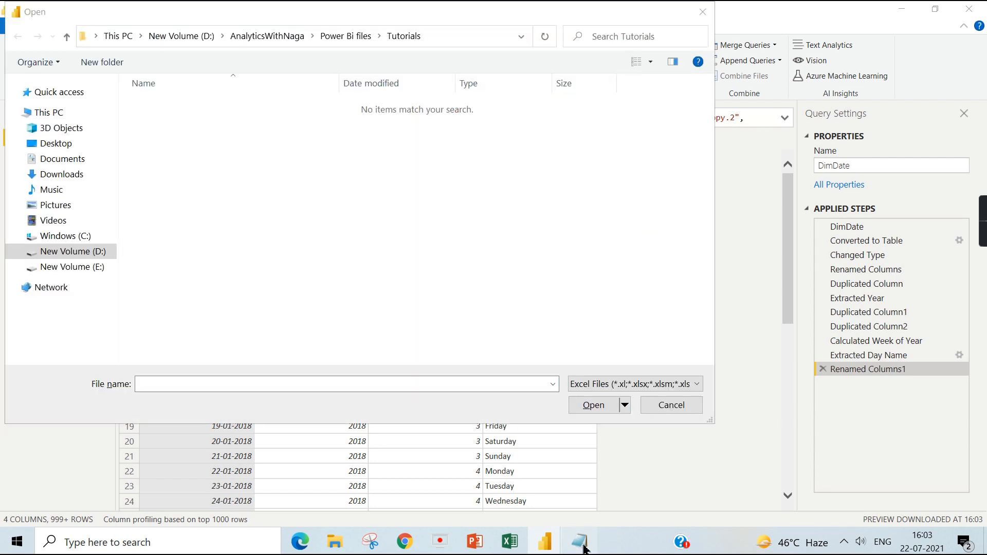
pyautogui.click(506, 311)
pyautogui.scroll(1, 524, 315)
pyautogui.moveTo(588, 285); pyautogui.dragTo(282, 256)
pyautogui.hotkey('ctrl', 'c')
pyautogui.click(447, 34)
pyautogui.click(447, 34)
pyautogui.hotkey('ctrl', 'v')
pyautogui.press('Return')
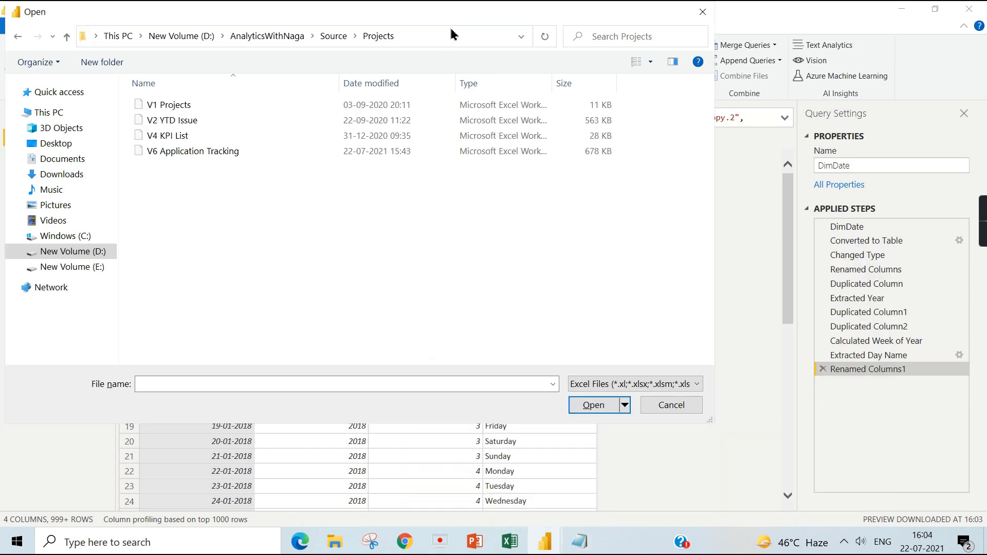
# - Import the Final Dataset sheet from the V6 Application Tracking workbook and dismiss the preview notice
pyautogui.click(163, 152)
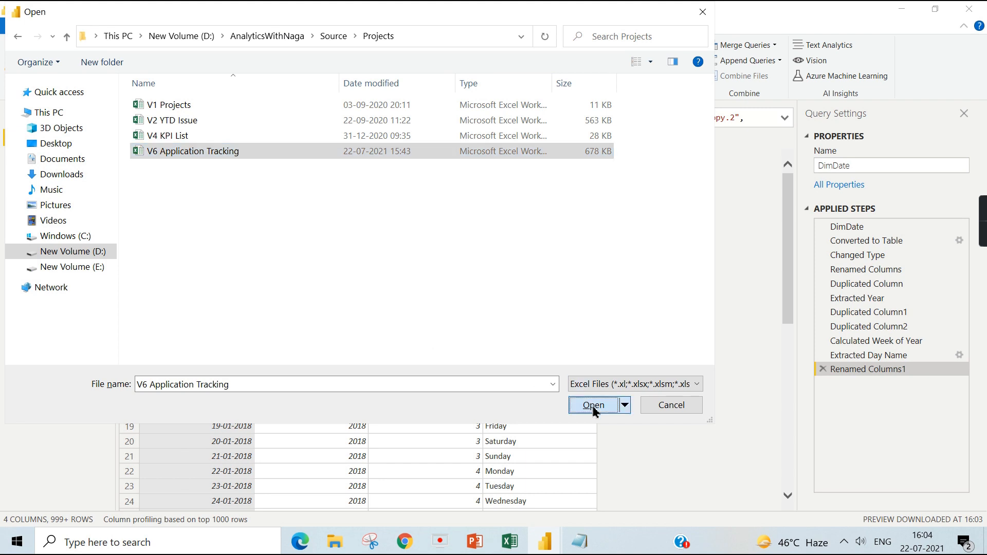
pyautogui.click(592, 406)
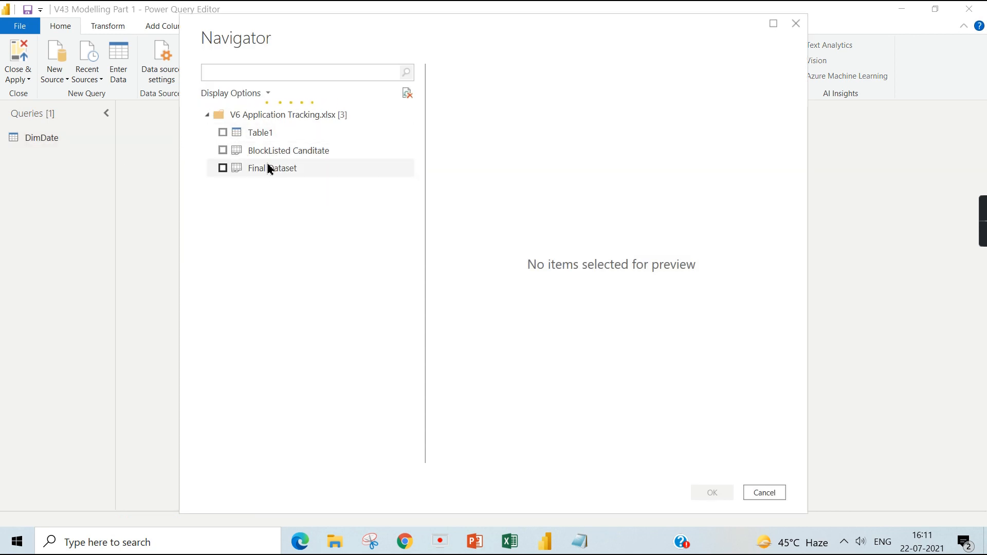
pyautogui.click(222, 167)
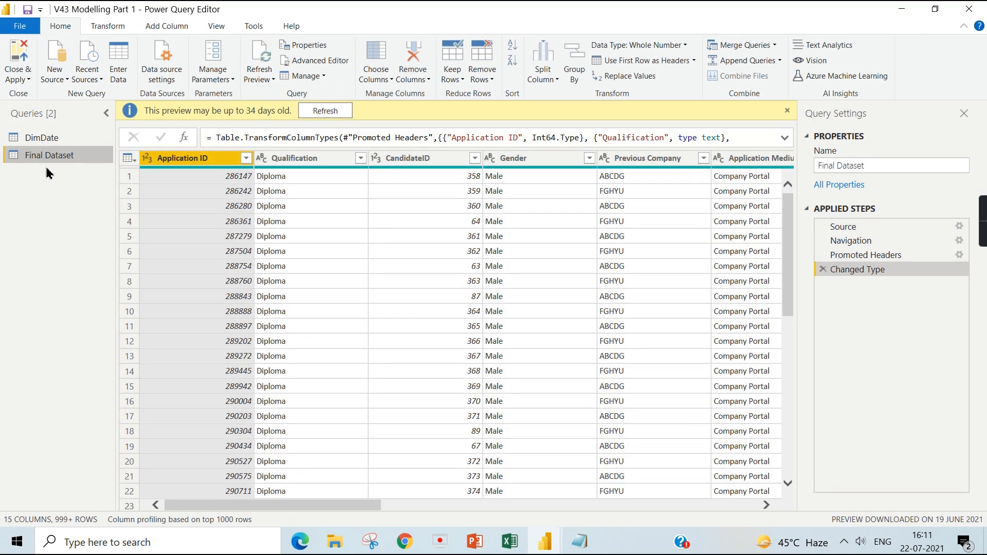
pyautogui.click(787, 111)
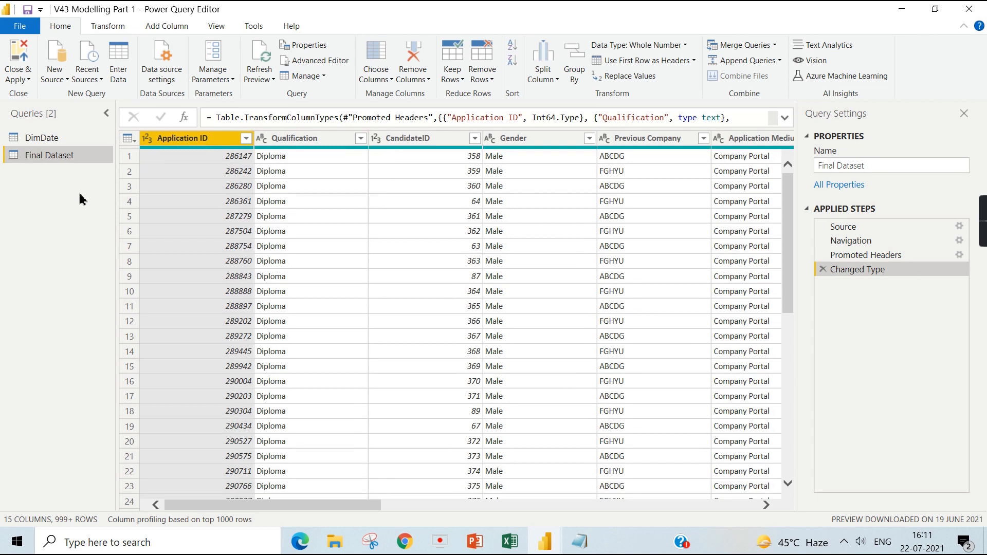
# - Rename the Final Dataset query as FactApplication
pyautogui.doubleClick(34, 160)
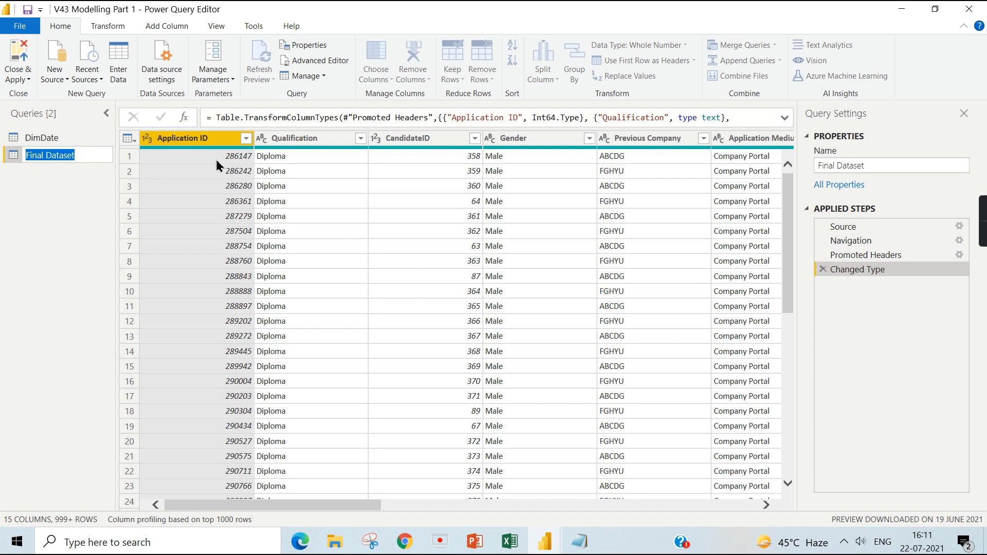
pyautogui.write('FactApplication')
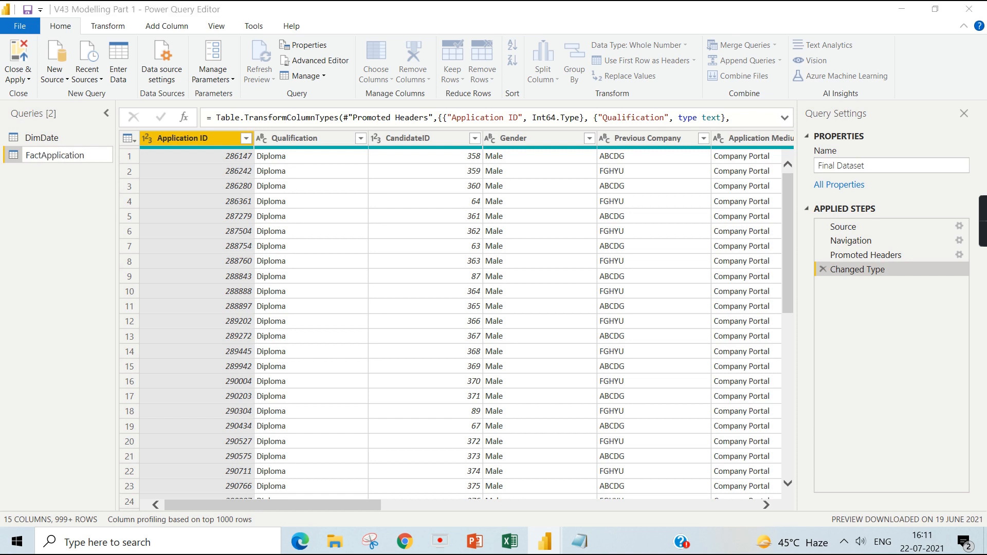
pyautogui.click(72, 249)
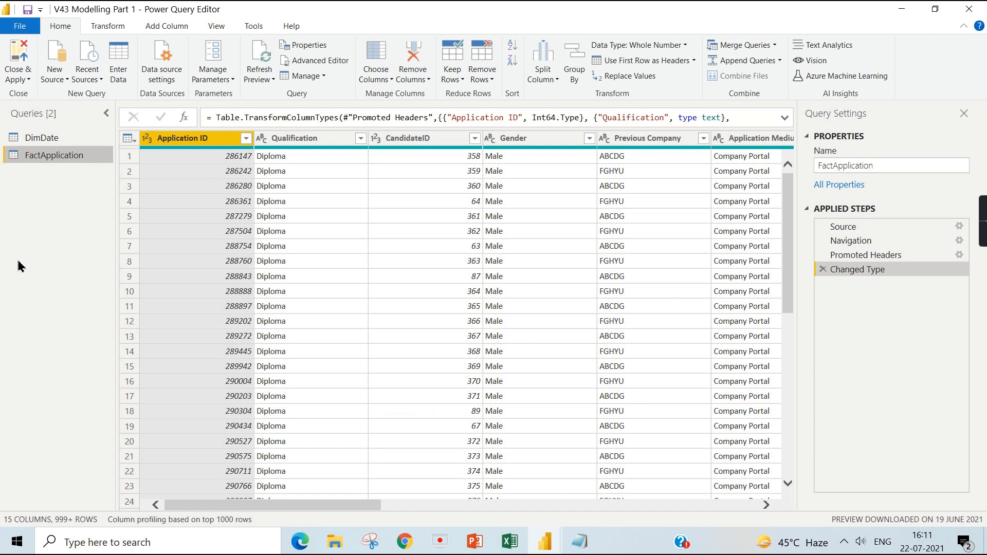
# - Duplicate the FactApplication query and delete the duplicate
pyautogui.rightClick(66, 164)
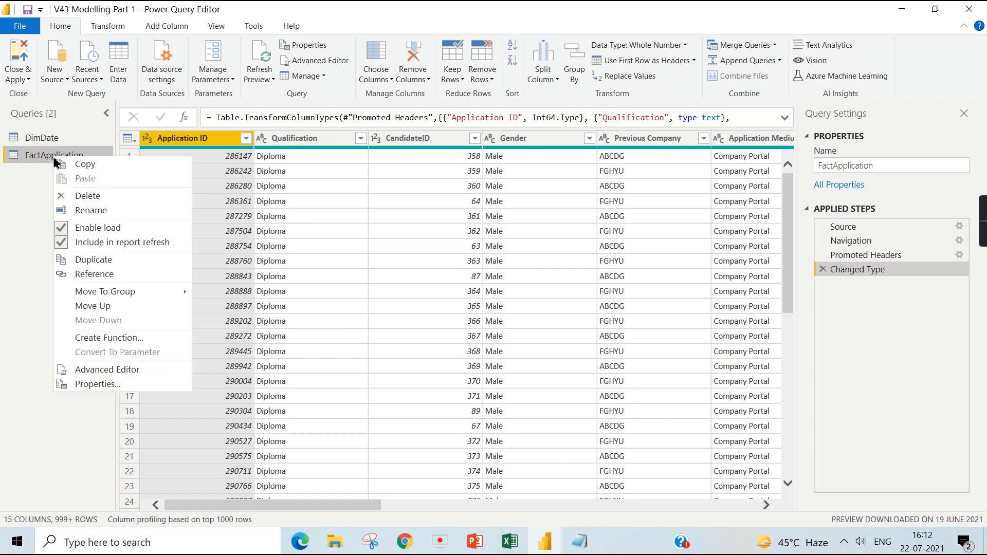
pyautogui.click(98, 259)
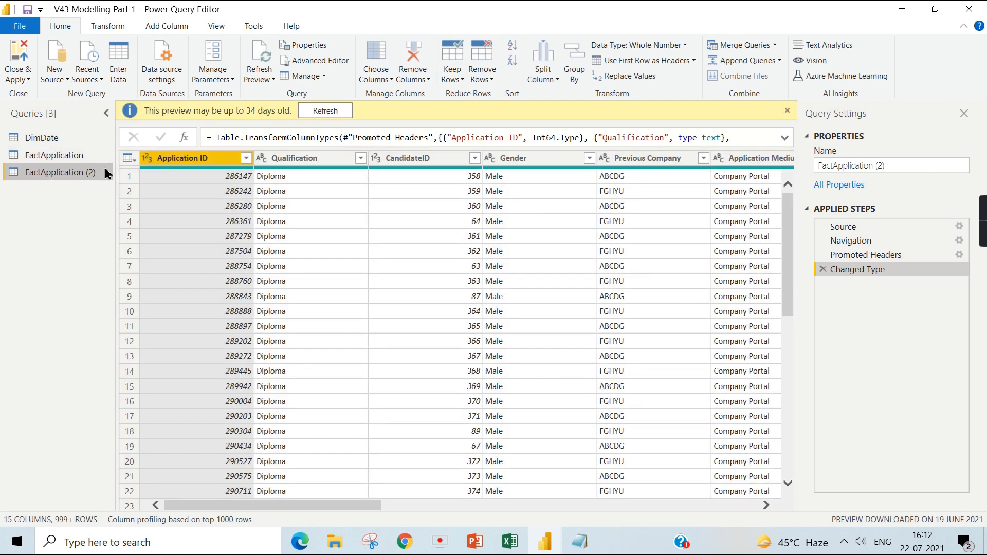
pyautogui.rightClick(66, 180)
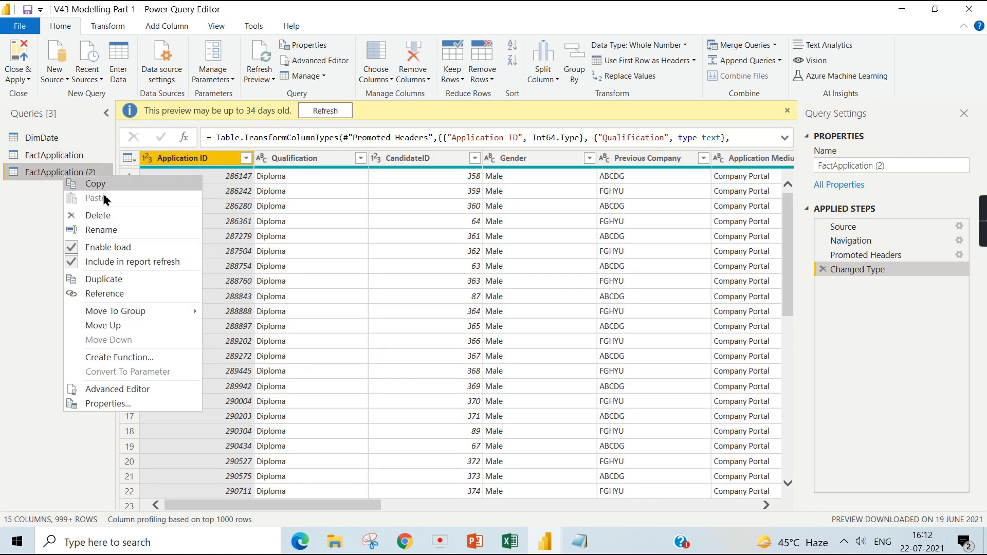
pyautogui.click(105, 215)
pyautogui.click(560, 293)
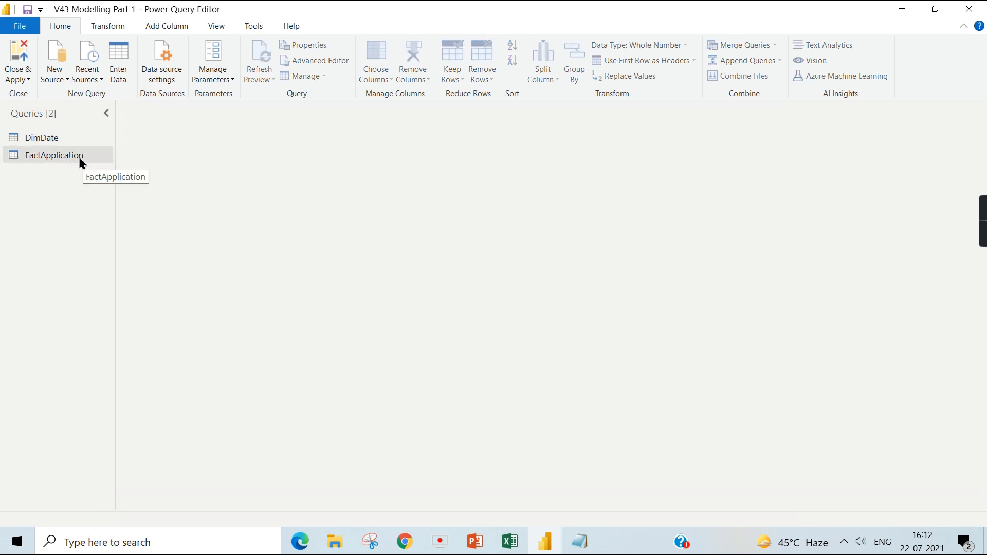
# - Remove the Application Medium column from the FactApplication query
pyautogui.click(77, 155)
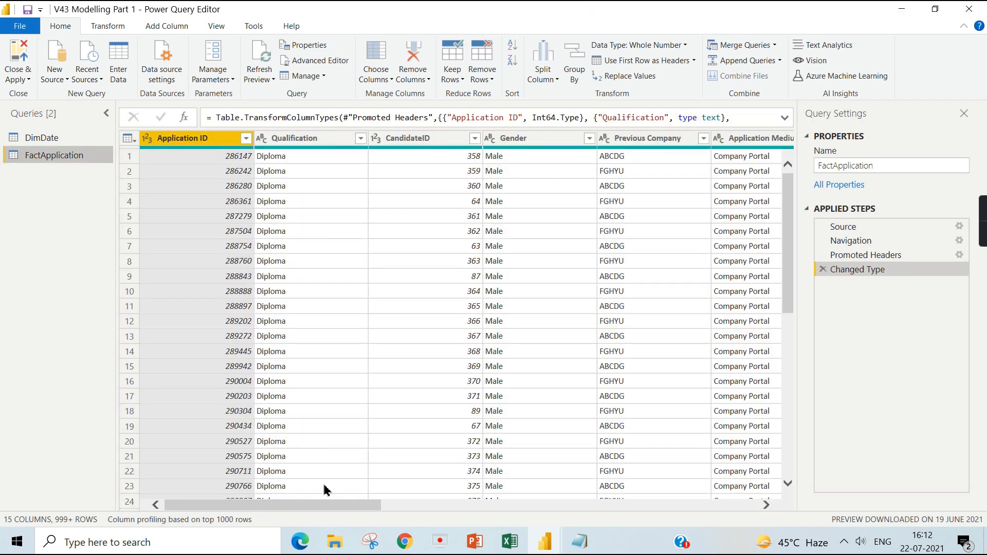
pyautogui.moveTo(331, 505); pyautogui.dragTo(434, 506)
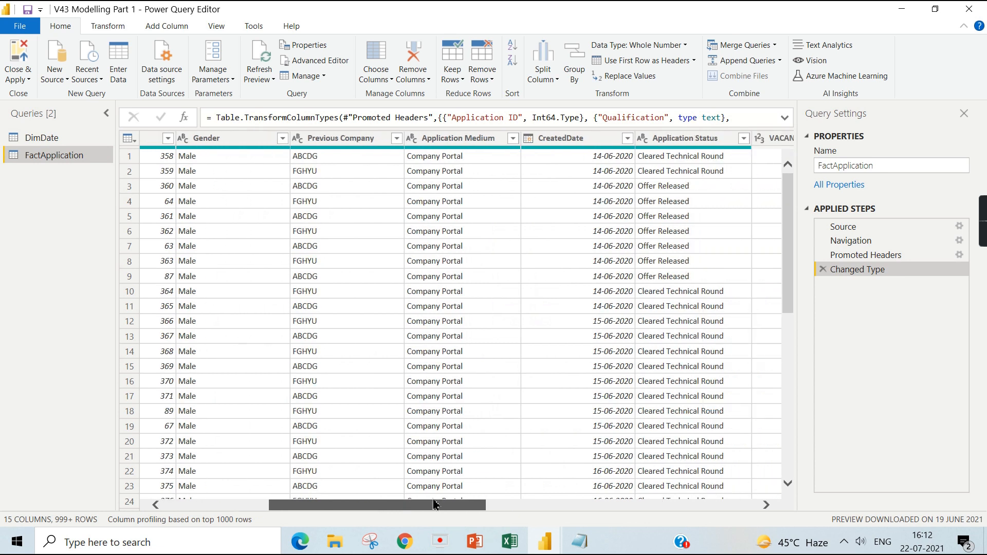
pyautogui.click(450, 145)
pyautogui.rightClick(451, 144)
pyautogui.click(486, 166)
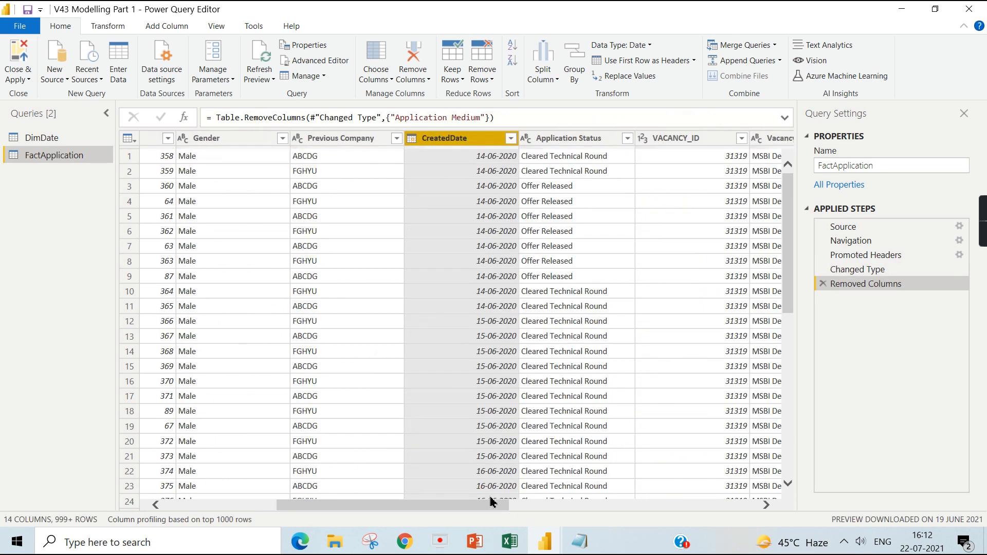
# - Remove the Application duration column from the FactApplication query
pyautogui.moveTo(480, 505); pyautogui.dragTo(800, 480)
pyautogui.click(706, 140)
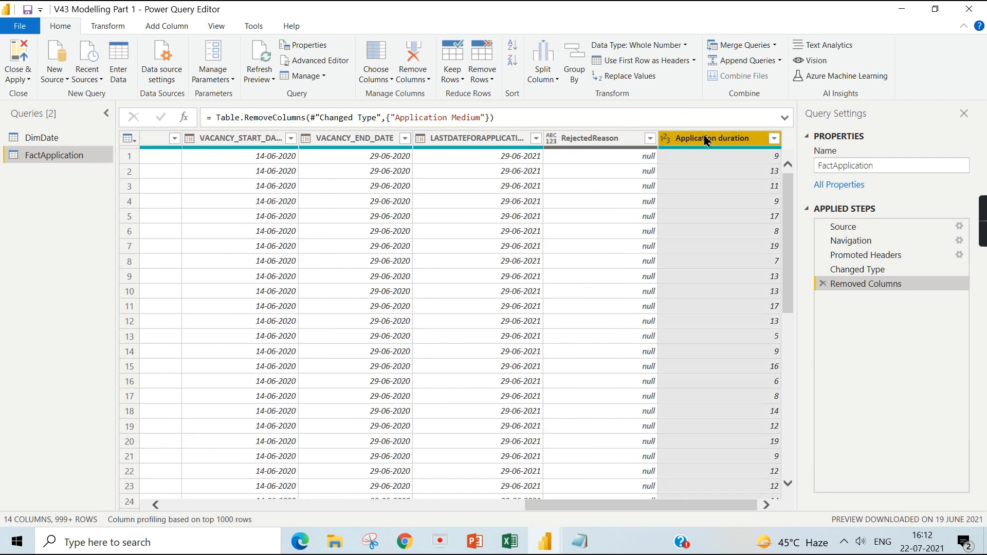
pyautogui.rightClick(704, 137)
pyautogui.click(748, 161)
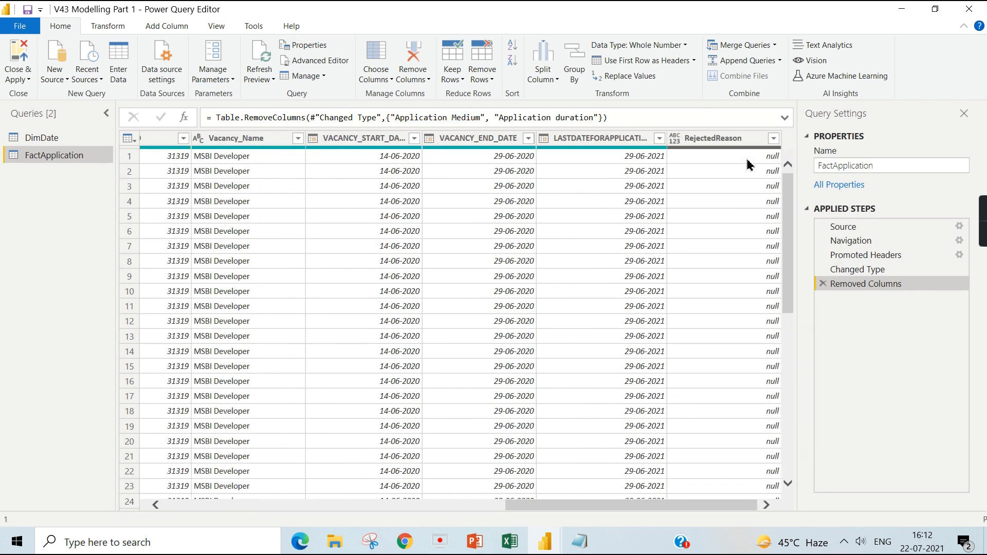
# - Duplicate the FactApplication query and rename the copy as DimCandidate
pyautogui.moveTo(645, 507); pyautogui.dragTo(303, 507)
pyautogui.rightClick(45, 155)
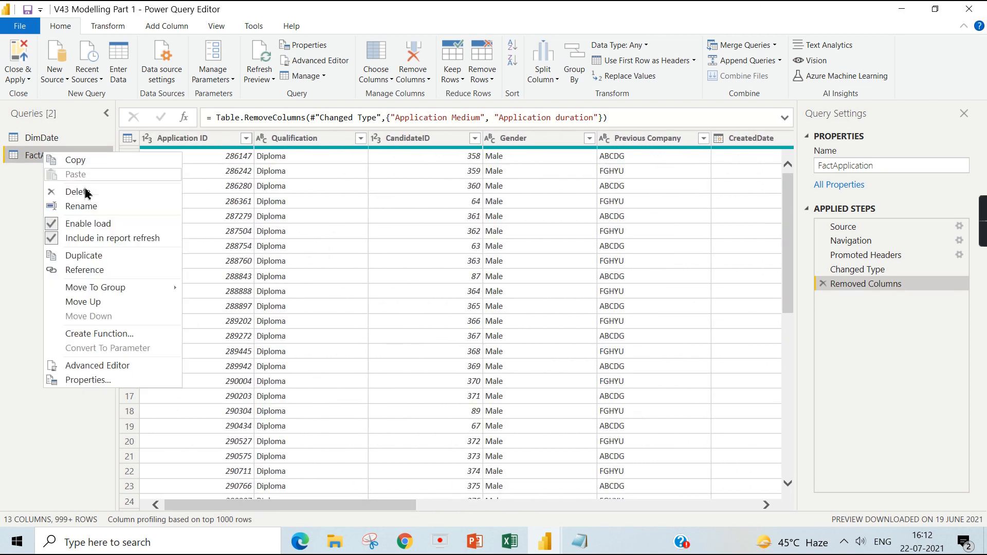
pyautogui.click(95, 259)
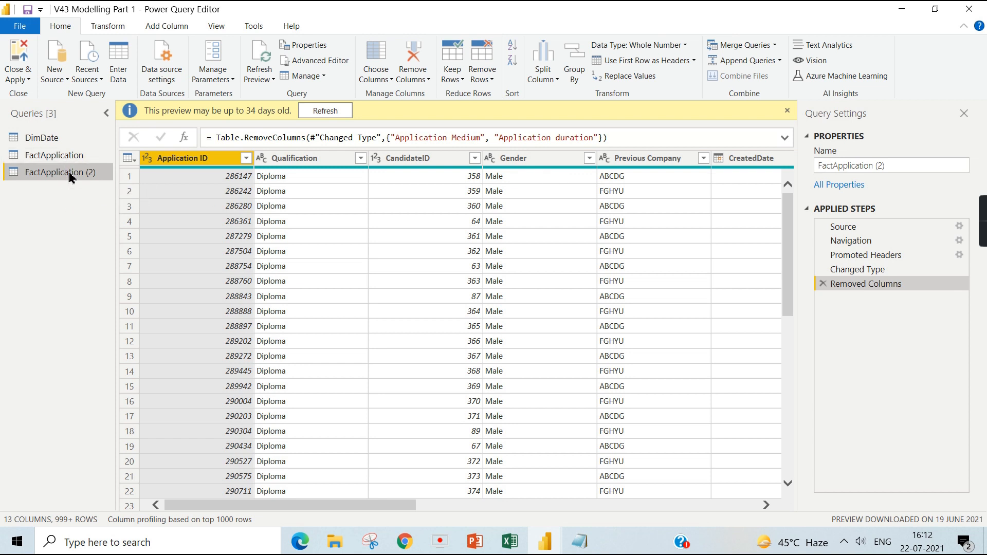
pyautogui.doubleClick(71, 180)
pyautogui.write('DimCandidate')
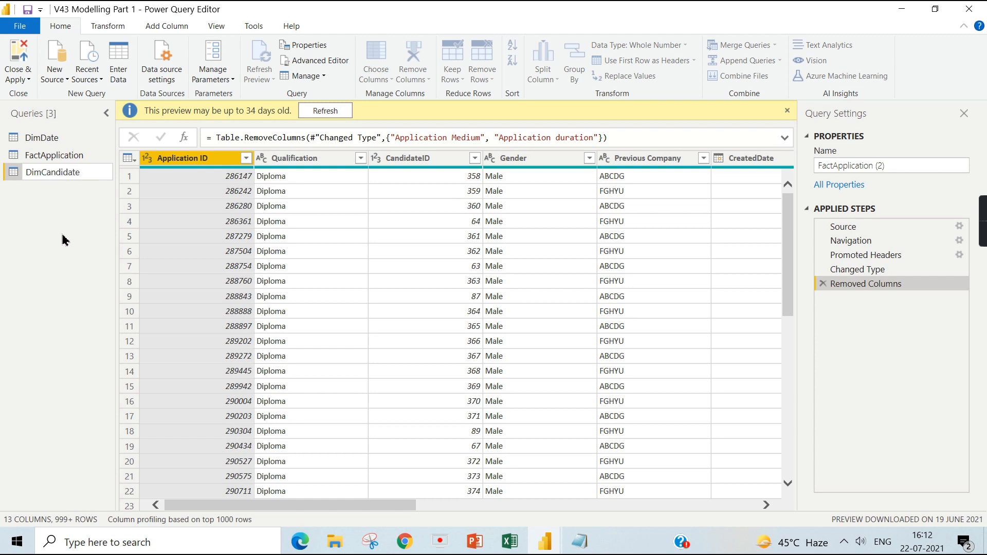
pyautogui.press('Return')
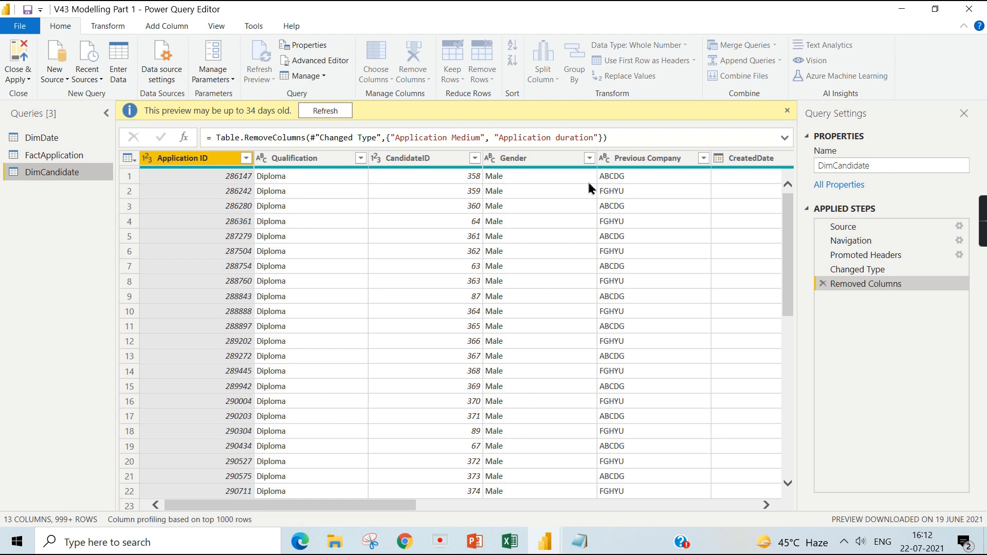
# - Keep only the CandidateID and Gender columns in the DimCandidate query, removing all other columns
pyautogui.click(428, 144)
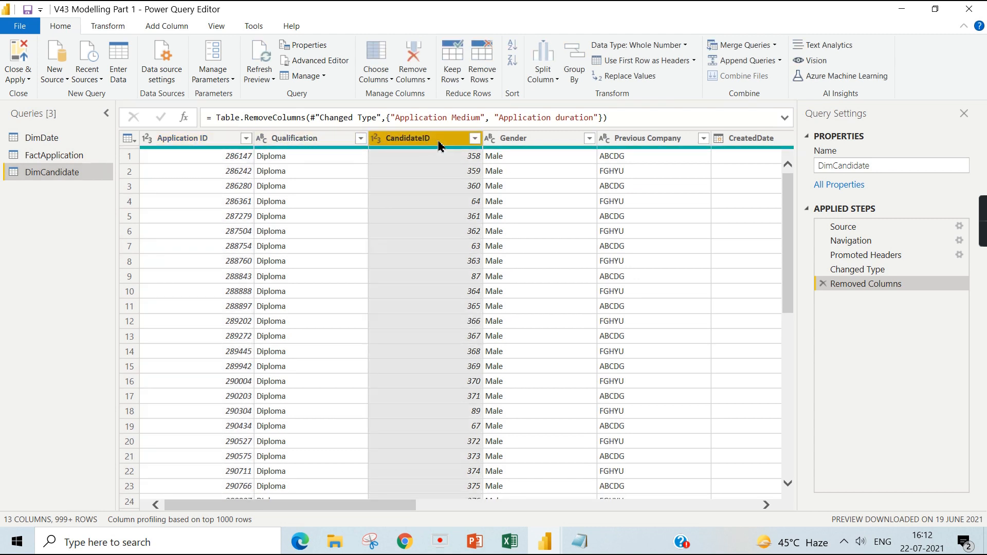
pyautogui.keyDown('ctrl'); pyautogui.click(517, 144); pyautogui.keyUp('ctrl')
pyautogui.rightClick(527, 144)
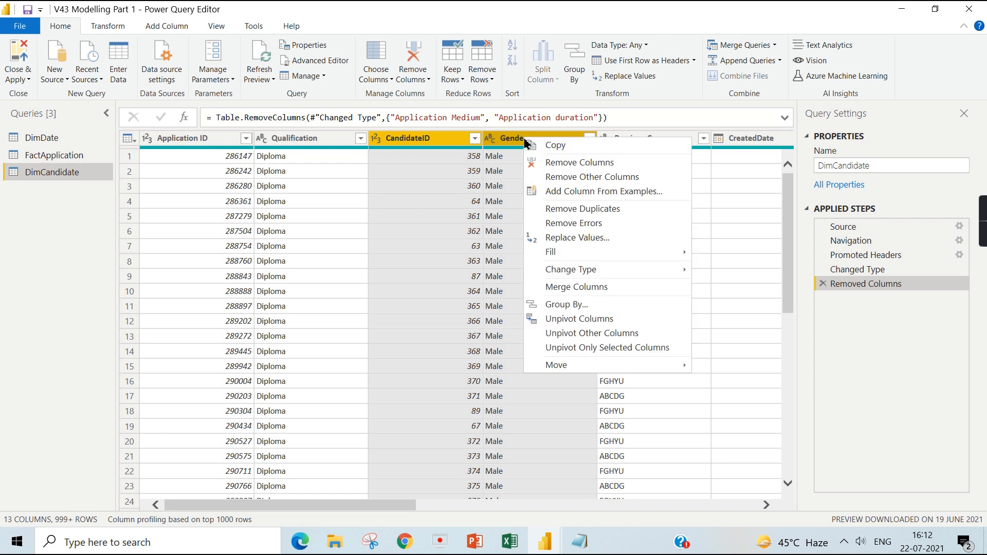
pyautogui.click(591, 178)
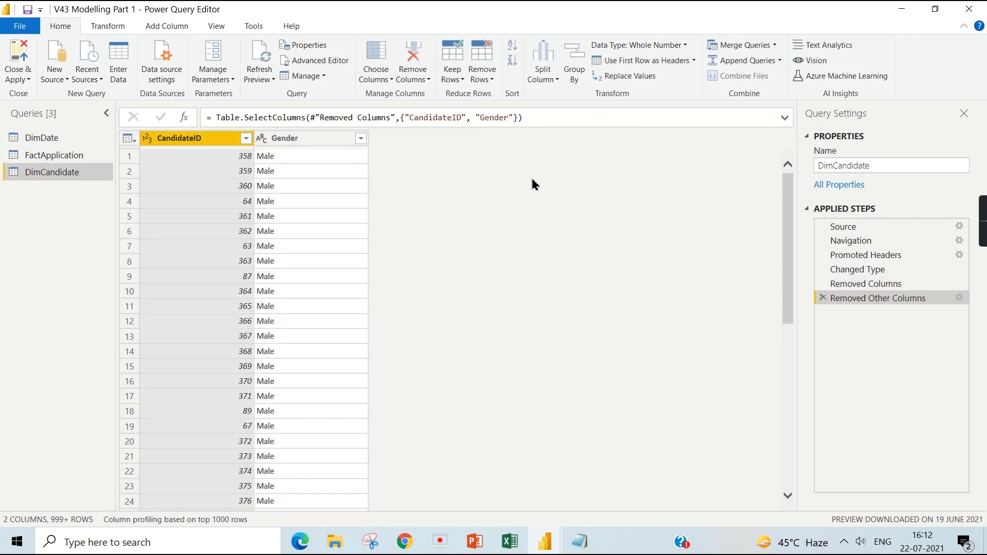
# - Remove duplicate rows from DimCandidate based on CandidateID and Gender together
pyautogui.keyDown('ctrl'); pyautogui.click(293, 139); pyautogui.keyUp('ctrl')
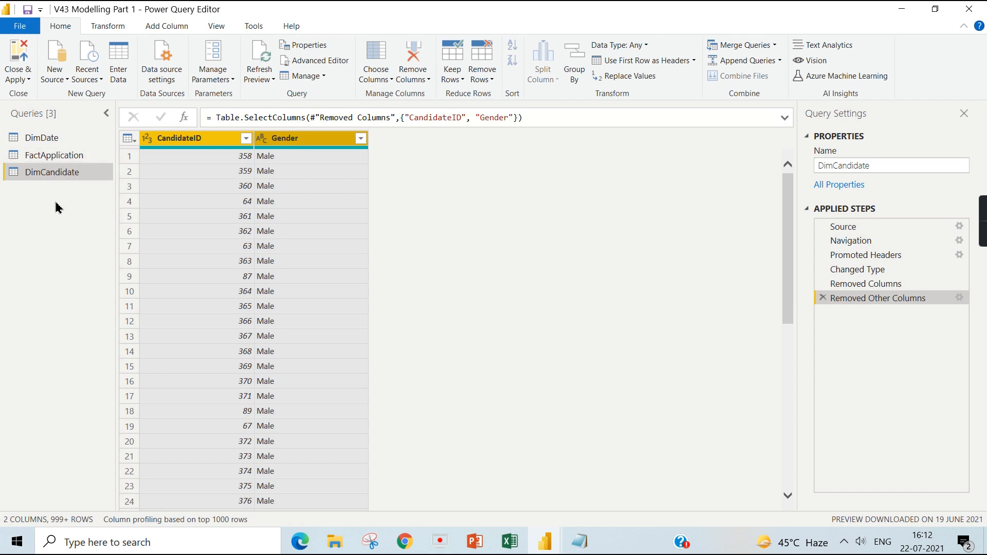
pyautogui.rightClick(296, 143)
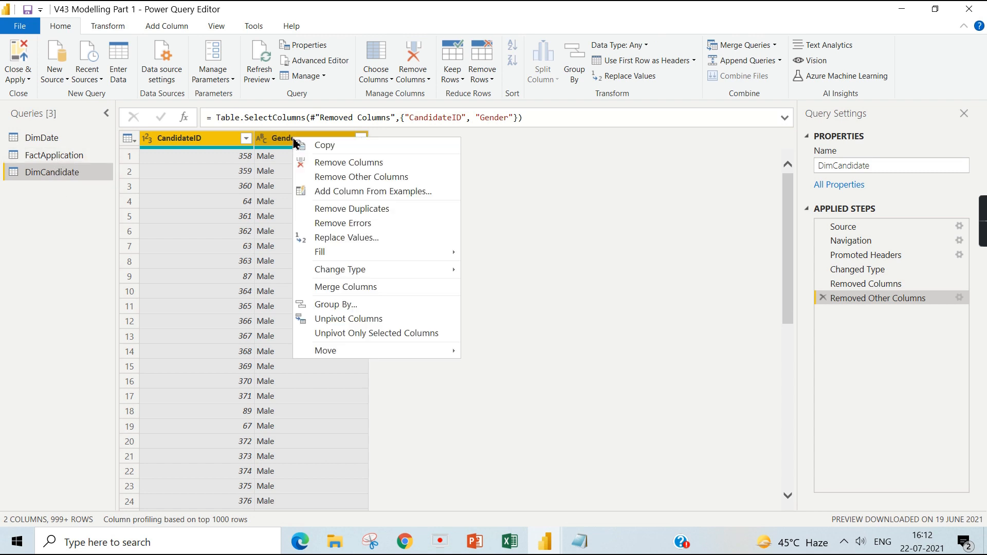
pyautogui.click(368, 209)
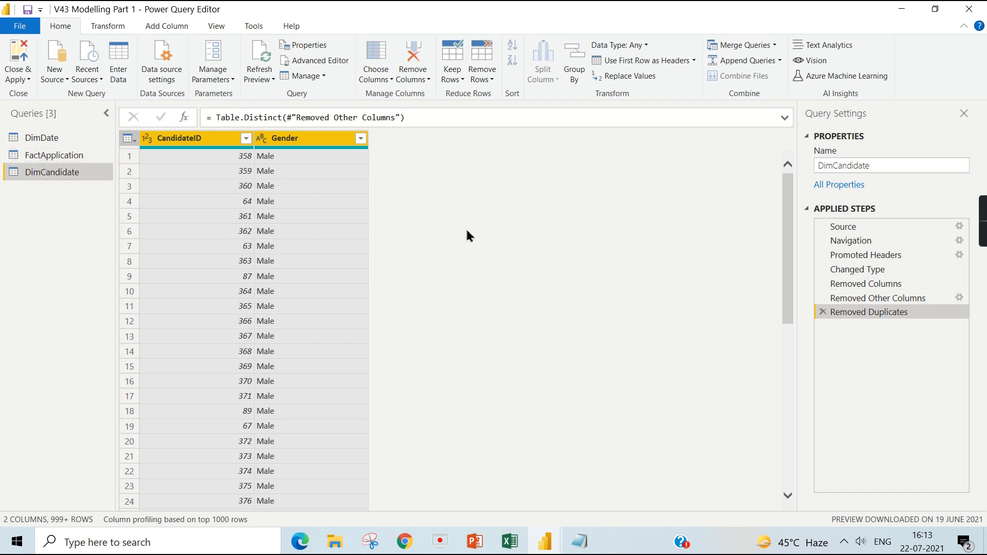
# - Duplicate the FactApplication query again and check the yellow vacancy column group in the Excel dataset
pyautogui.click(67, 156)
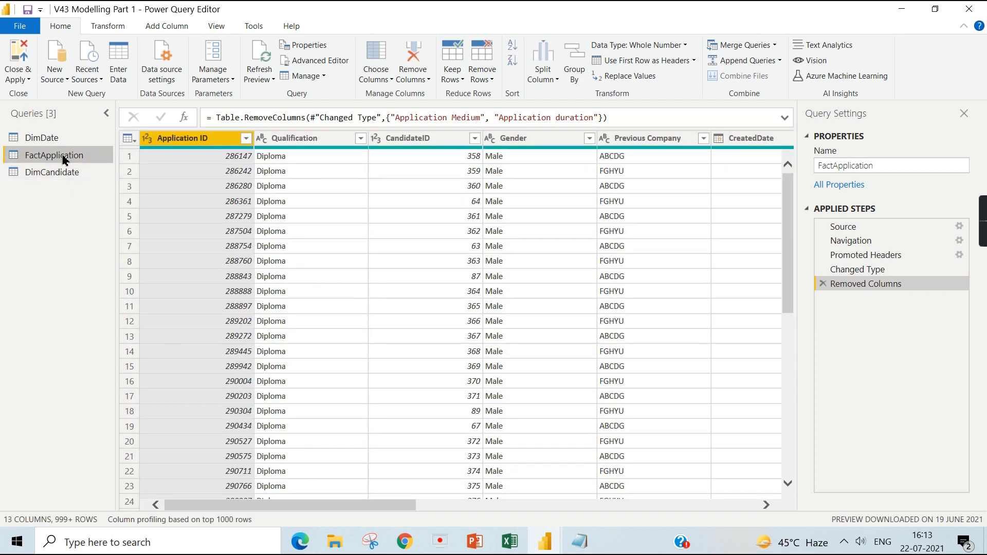
pyautogui.rightClick(63, 154)
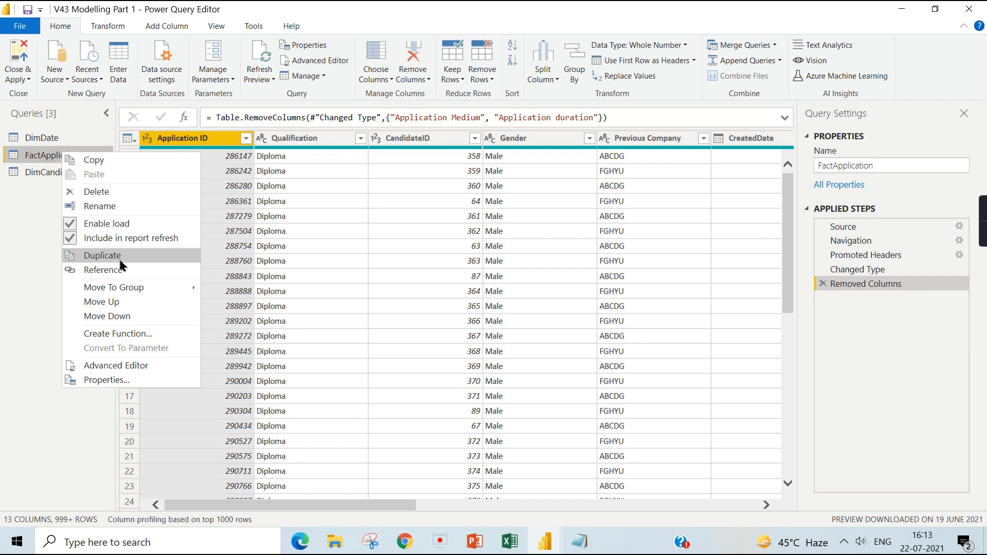
pyautogui.click(102, 255)
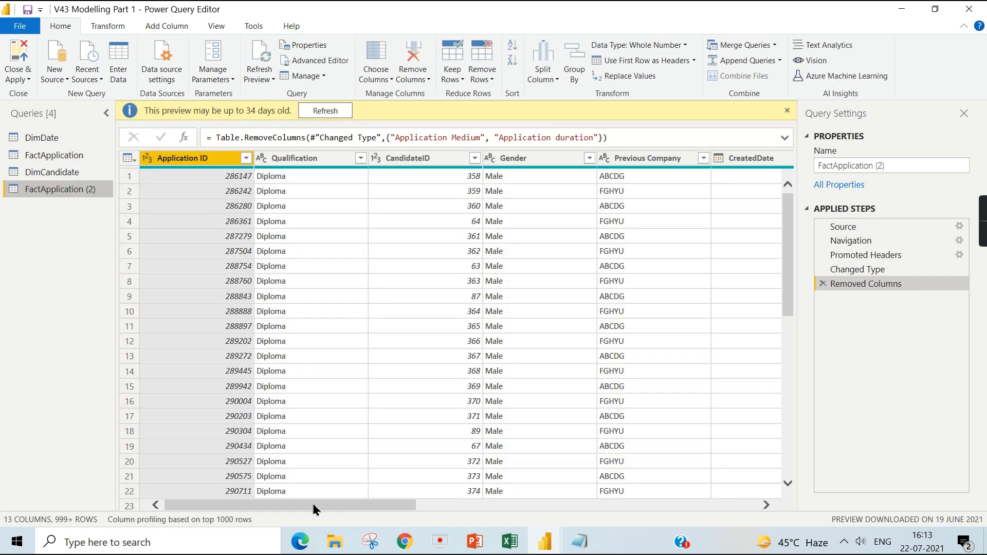
pyautogui.moveTo(315, 509); pyautogui.dragTo(694, 529)
pyautogui.click(509, 541)
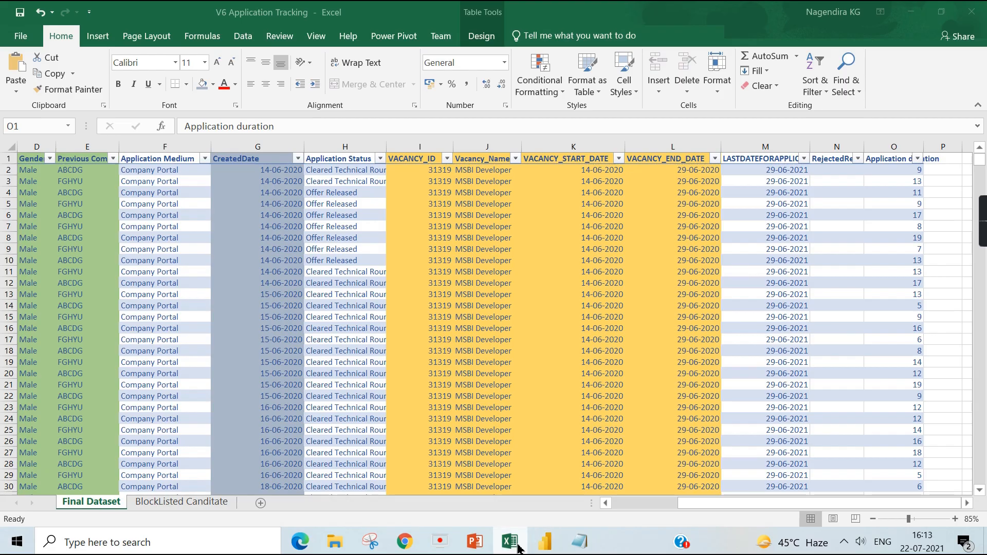
pyautogui.click(921, 15)
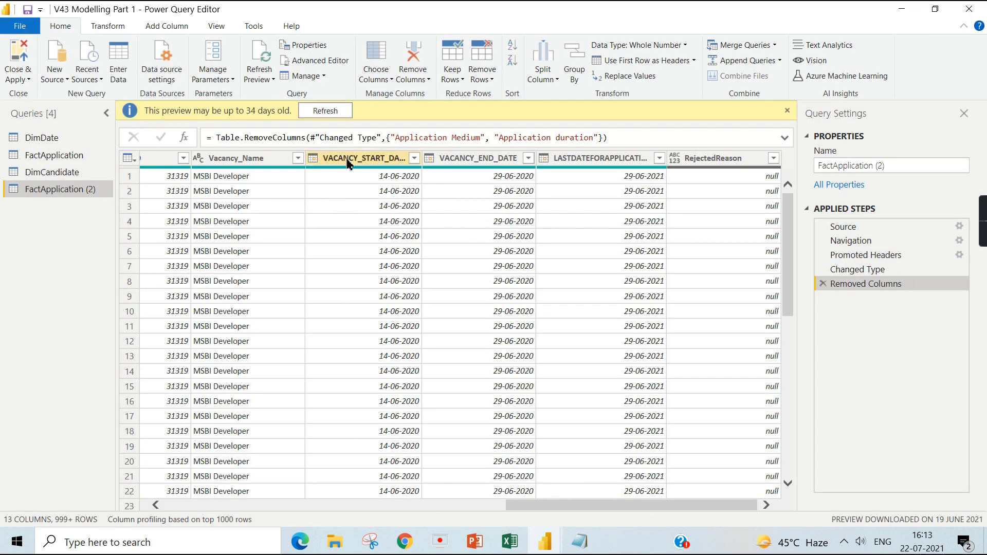
pyautogui.moveTo(656, 505); pyautogui.dragTo(607, 506)
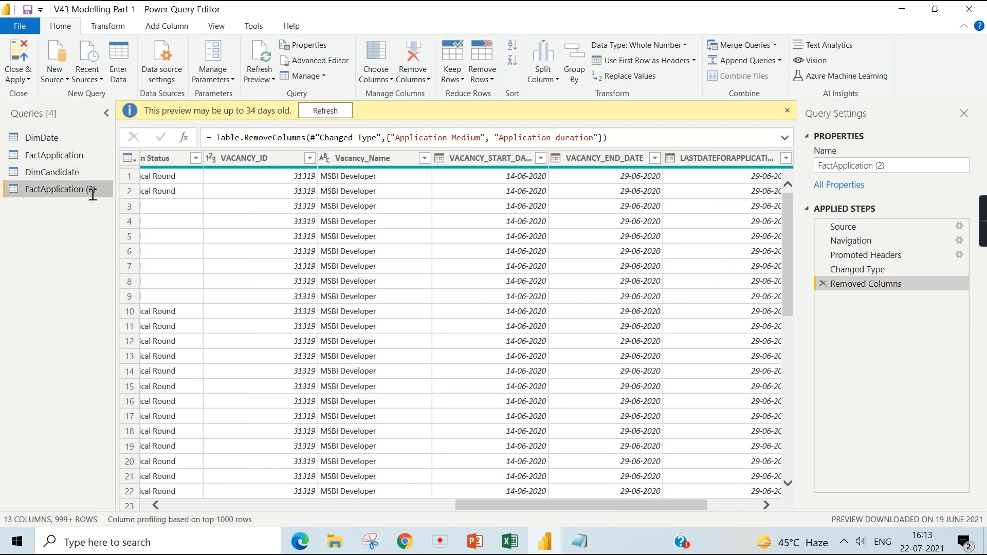
# - Rename the new FactApplication copy as DimVacancy
pyautogui.doubleClick(77, 191)
pyautogui.write('D')
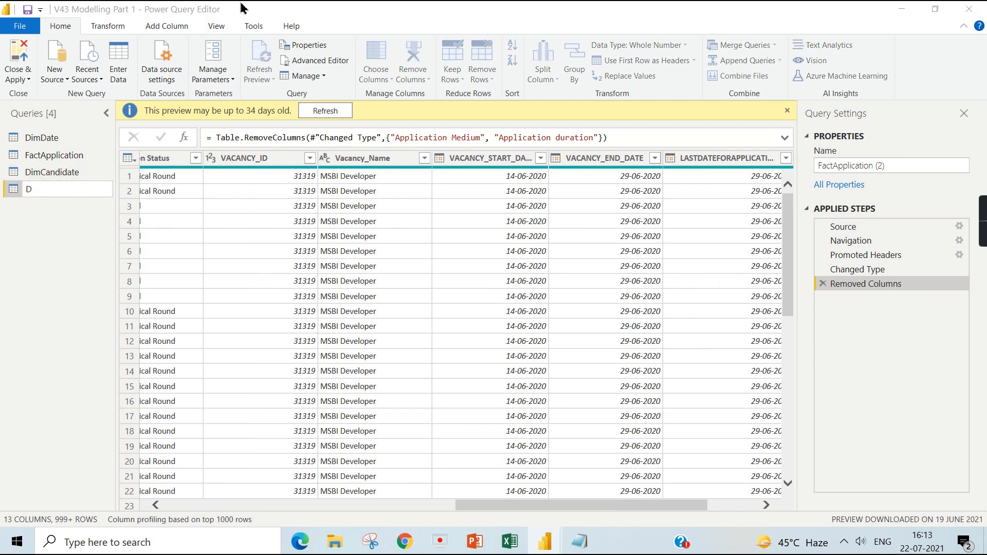
pyautogui.click(29, 196)
pyautogui.write('imV')
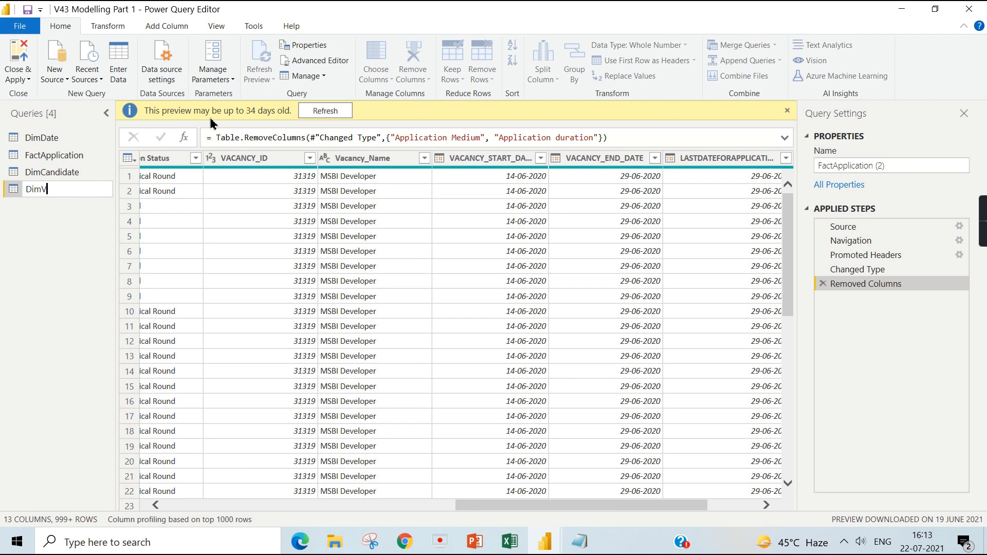
pyautogui.write('acancy')
pyautogui.press('Return')
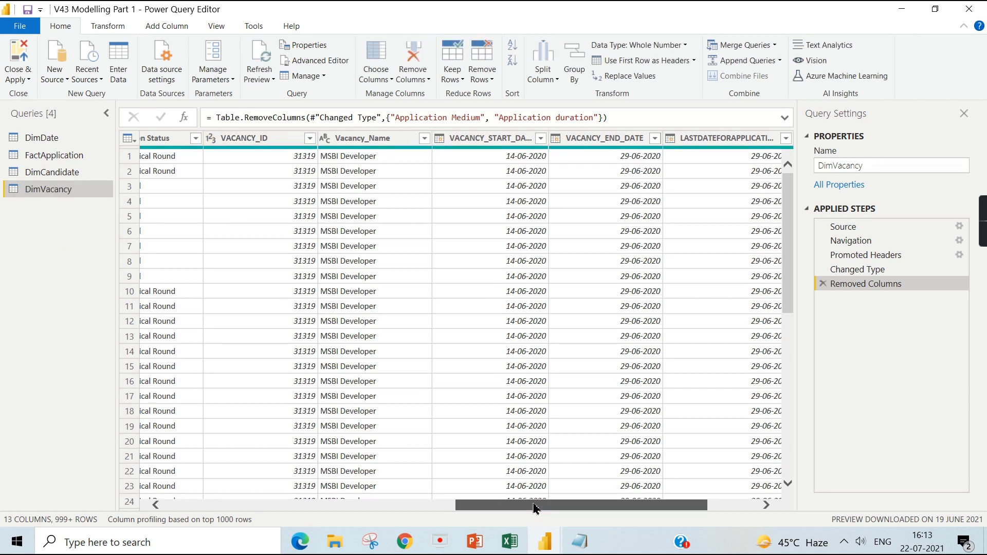
# - Keep only the VACANCY_ID, Vacancy_Name, VACANCY_START_DATE and VACANCY_END_DATE columns in the DimVacancy query
pyautogui.click(276, 140)
pyautogui.click(363, 139)
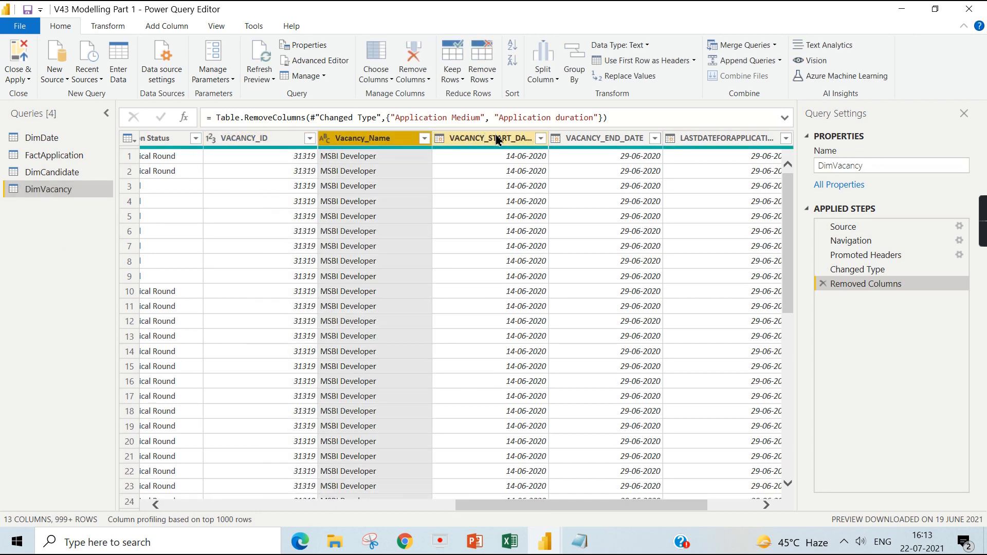
pyautogui.click(279, 138)
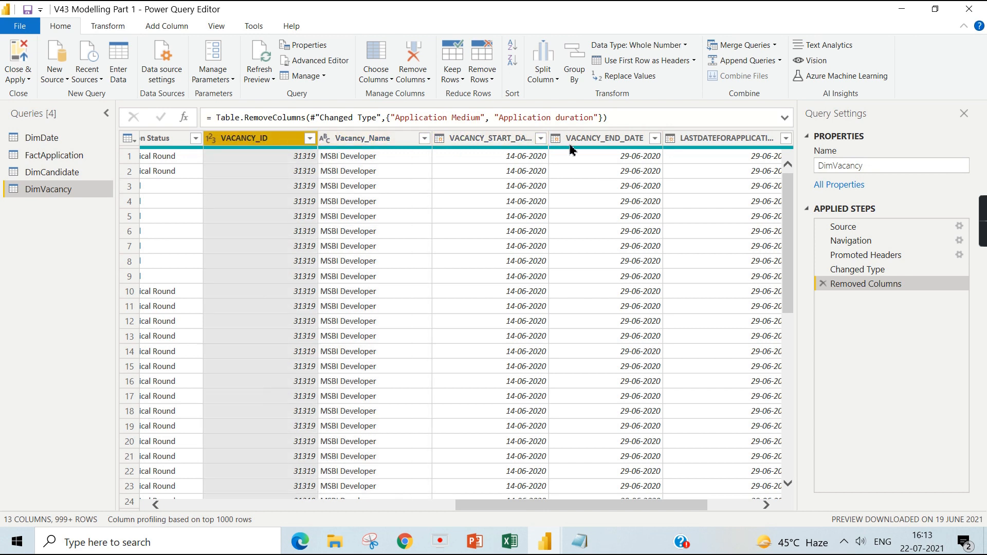
pyautogui.keyDown('shift'); pyautogui.click(598, 143); pyautogui.keyUp('shift')
pyautogui.rightClick(597, 145)
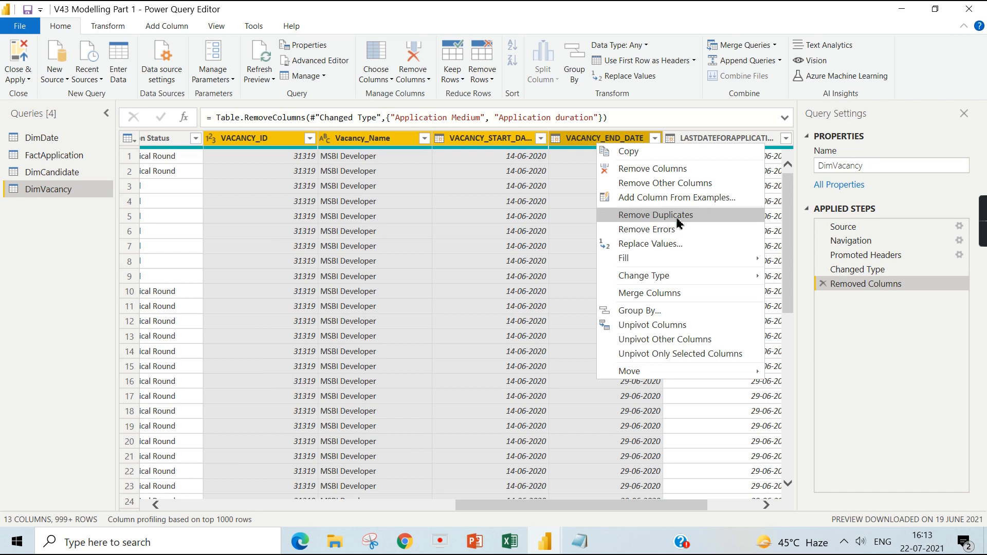
pyautogui.click(685, 181)
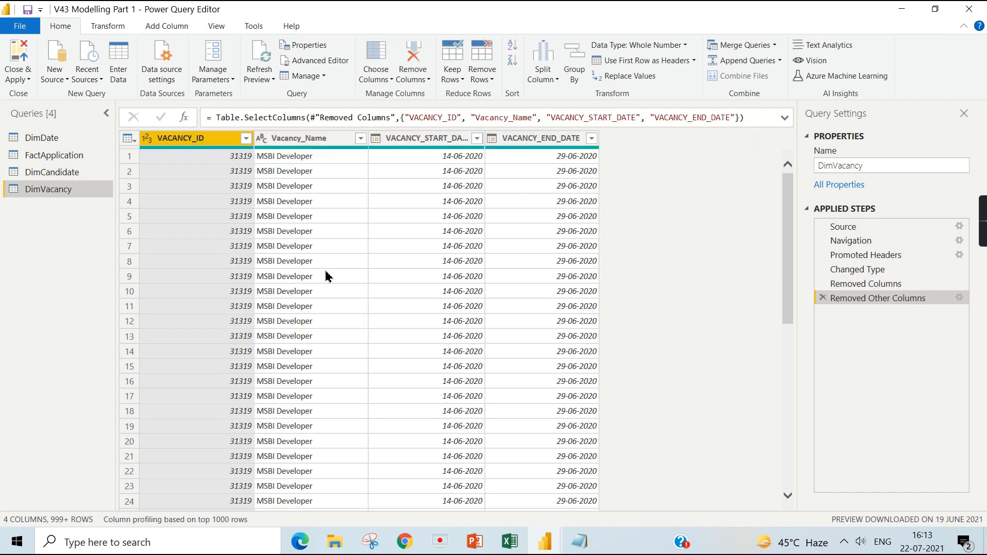
# - Remove duplicate rows from DimVacancy across all four vacancy columns
pyautogui.keyDown('shift'); pyautogui.click(565, 145); pyautogui.keyUp('shift')
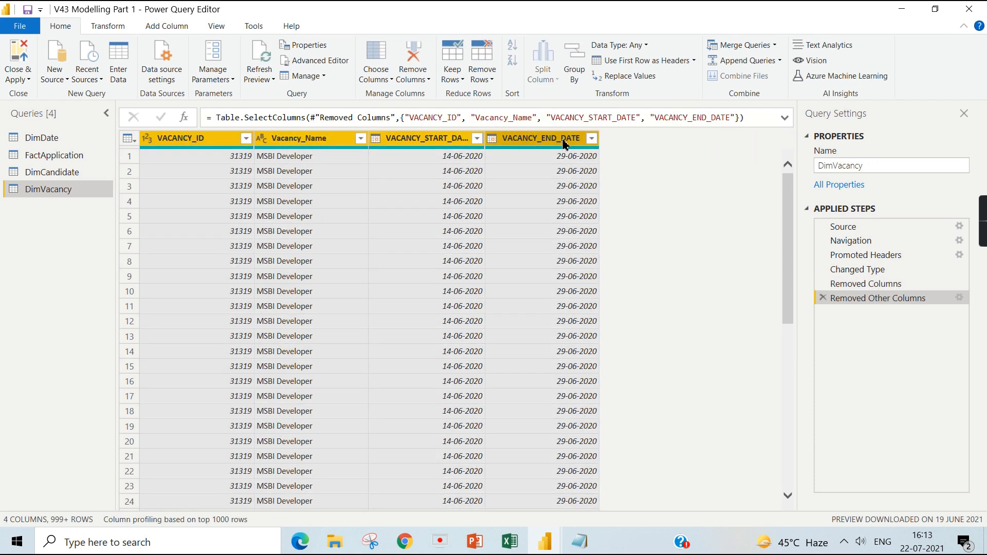
pyautogui.rightClick(565, 145)
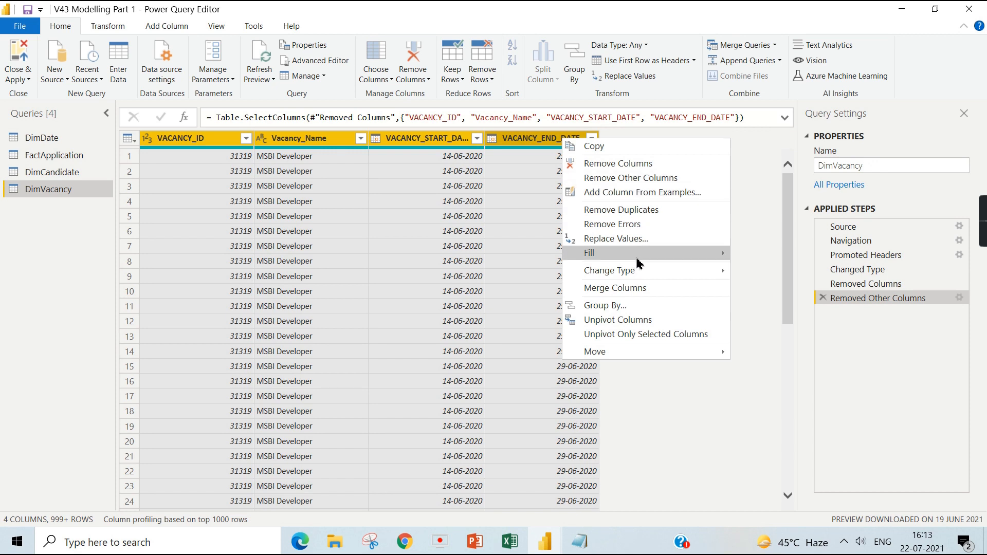
pyautogui.click(638, 211)
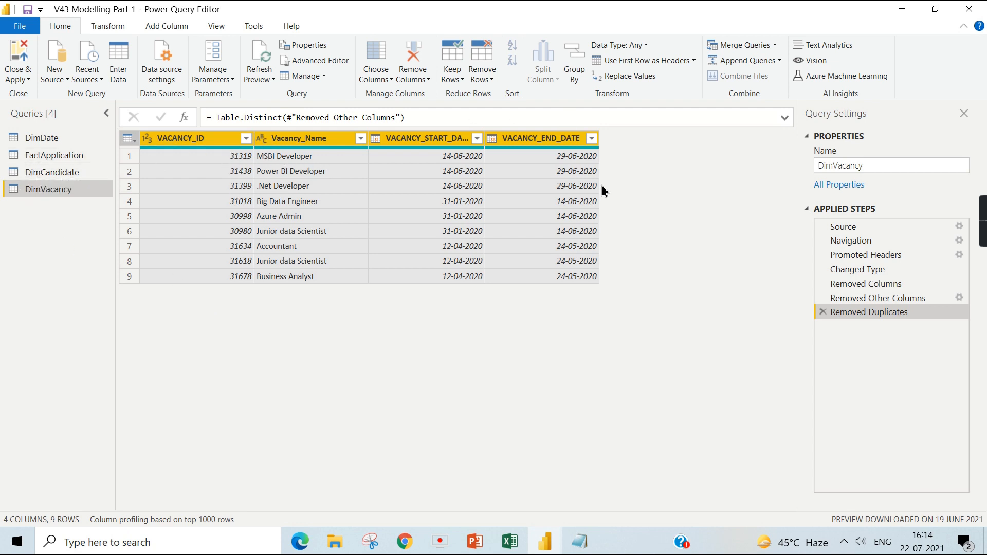
# - Review the vacancy columns in FactApplication and the contents of the DimDate query
pyautogui.click(62, 155)
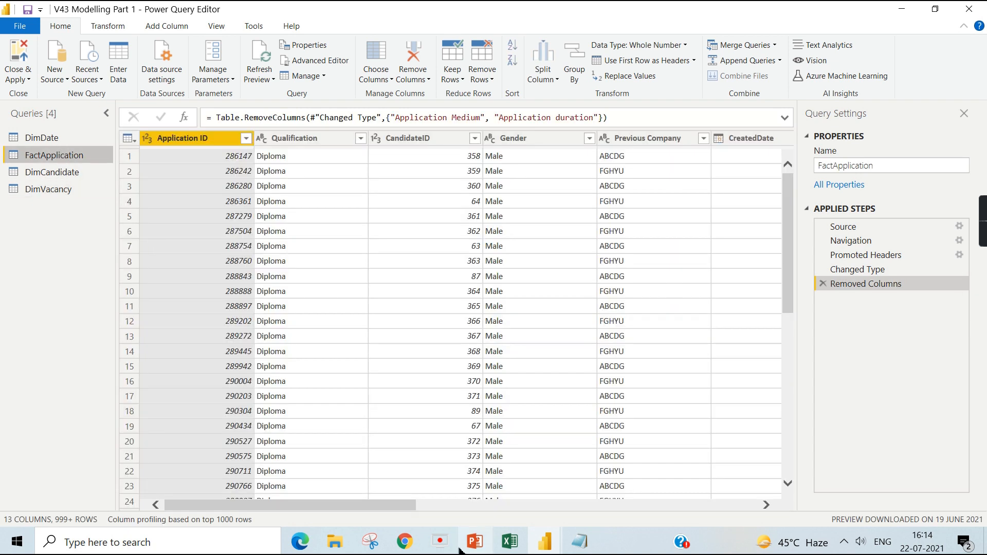
pyautogui.moveTo(379, 504); pyautogui.dragTo(692, 509)
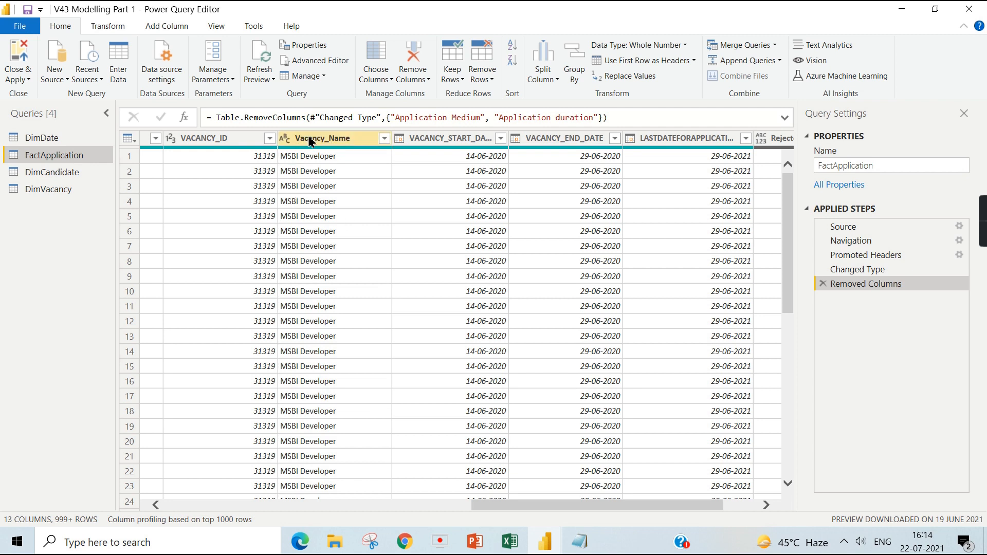
pyautogui.click(56, 140)
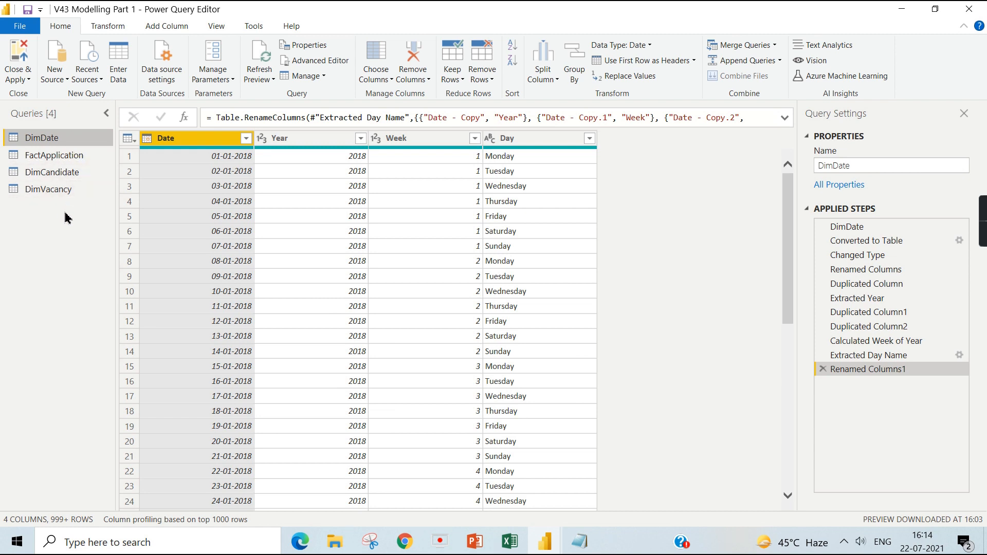
# - Remove the Qualification, Gender and Previous Company columns from the FactApplication query
pyautogui.click(61, 163)
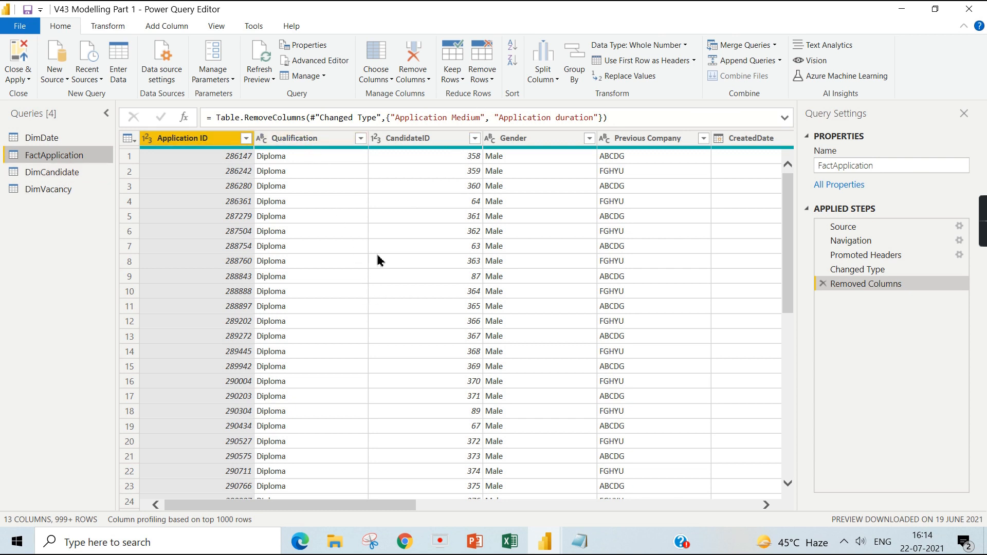
pyautogui.moveTo(369, 509); pyautogui.dragTo(409, 510)
pyautogui.click(411, 139)
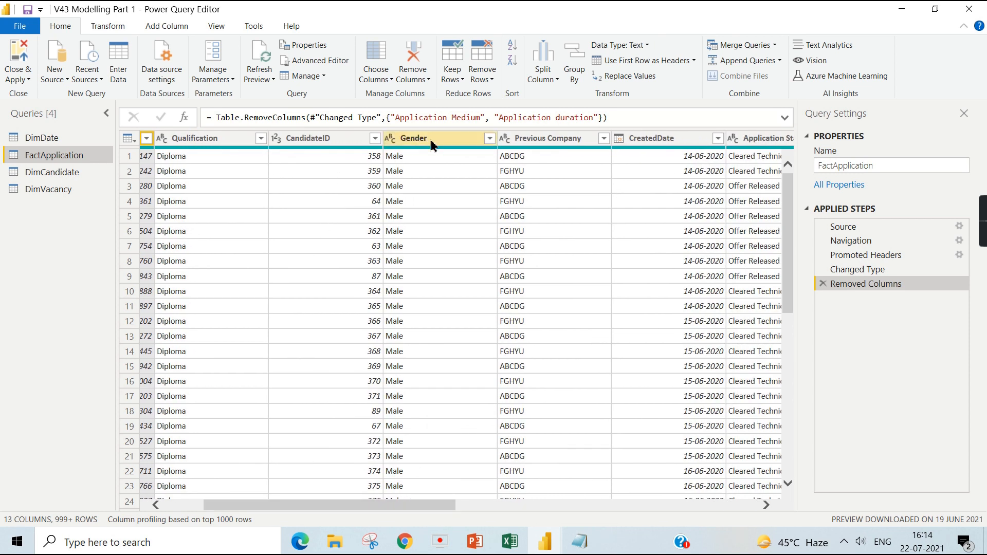
pyautogui.keyDown('ctrl'); pyautogui.click(558, 143); pyautogui.keyUp('ctrl')
pyautogui.keyDown('ctrl'); pyautogui.click(201, 144); pyautogui.keyUp('ctrl')
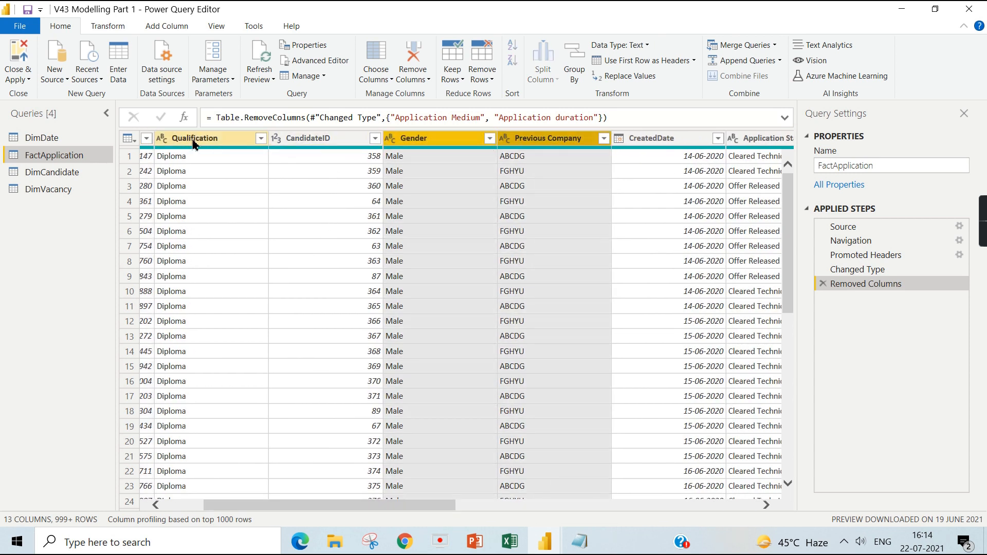
pyautogui.rightClick(438, 145)
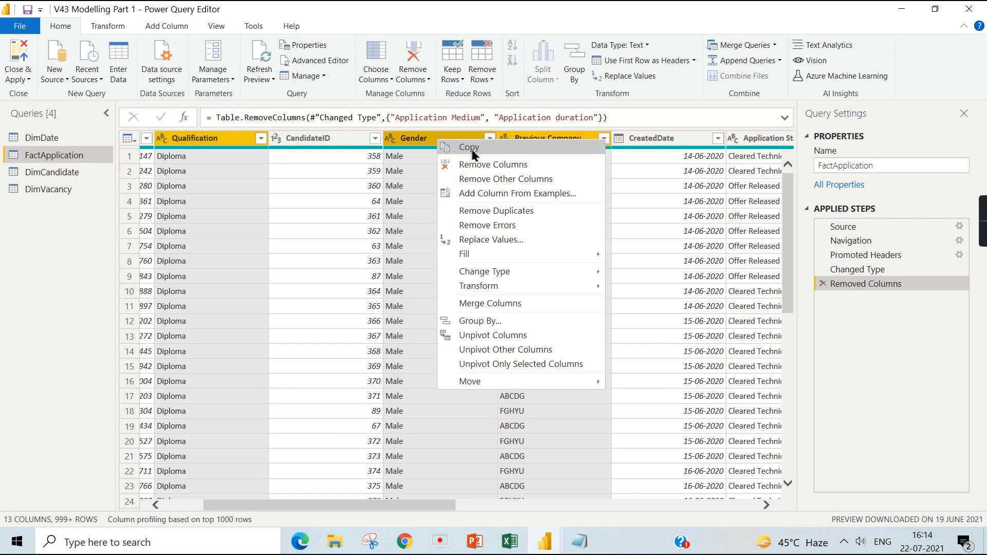
pyautogui.click(472, 162)
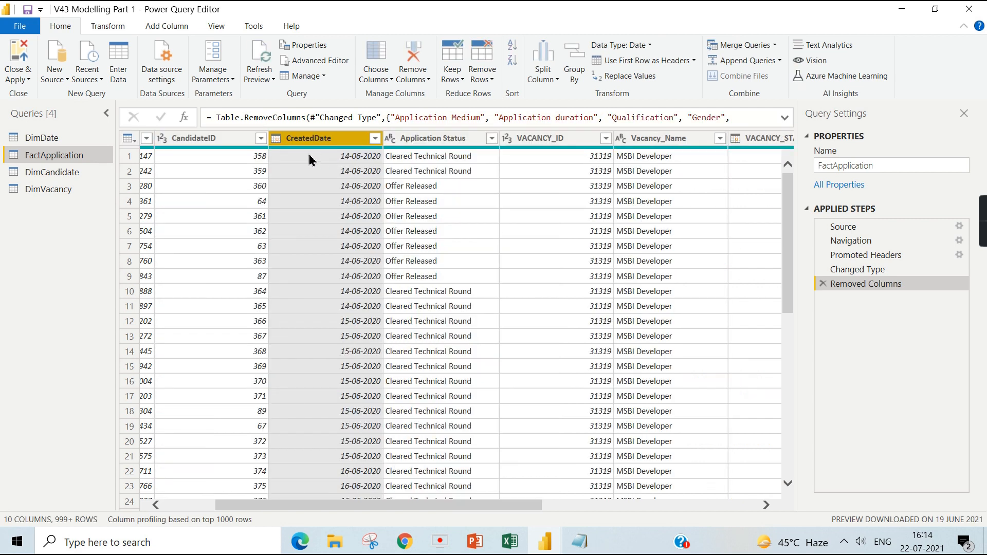
# - Remove the Vacancy_Name, VACANCY_START_DATE and VACANCY_END_DATE columns from FactApplication
pyautogui.moveTo(415, 510); pyautogui.dragTo(667, 513)
pyautogui.click(360, 138)
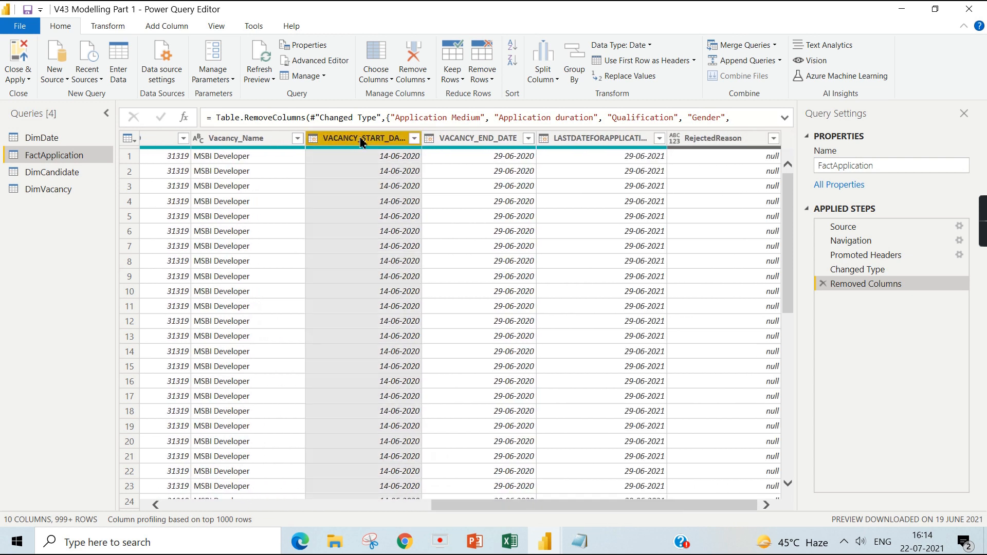
pyautogui.keyDown('ctrl'); pyautogui.click(223, 137); pyautogui.keyUp('ctrl')
pyautogui.keyDown('ctrl'); pyautogui.click(483, 138); pyautogui.keyUp('ctrl')
pyautogui.rightClick(483, 144)
pyautogui.click(514, 164)
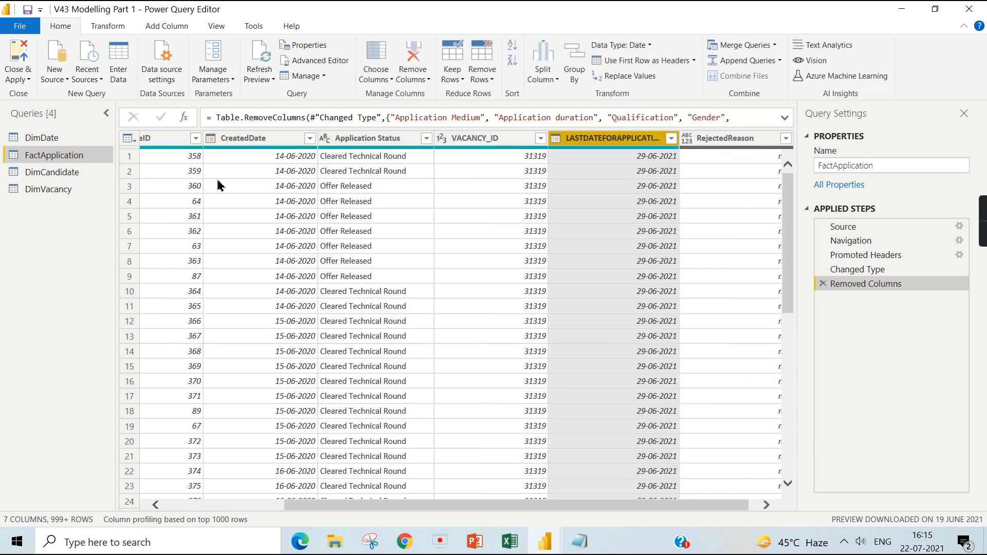
# - Review the DimVacancy, DimCandidate and trimmed FactApplication queries, refreshing the outdated DimCandidate preview
pyautogui.click(62, 174)
pyautogui.click(54, 189)
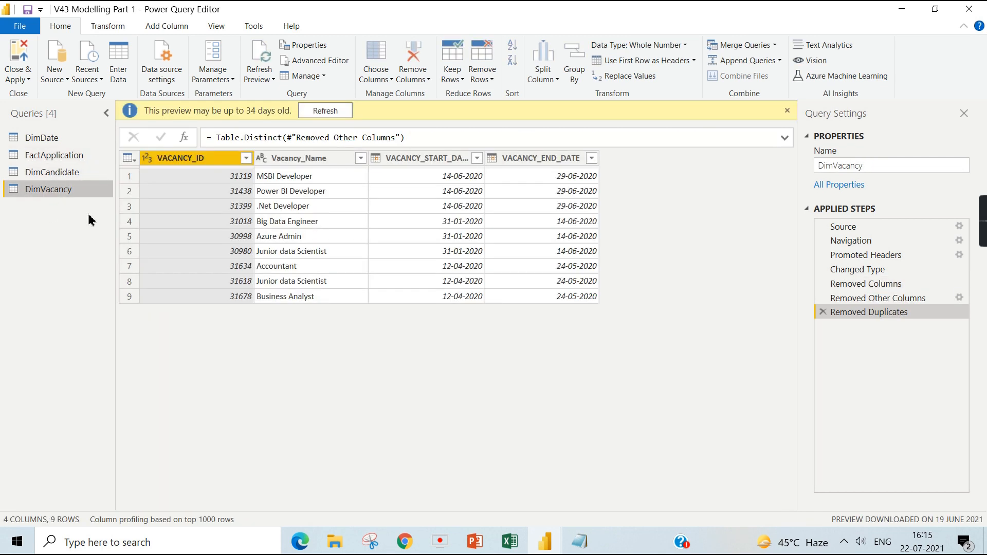
pyautogui.rightClick(187, 162)
pyautogui.click(150, 385)
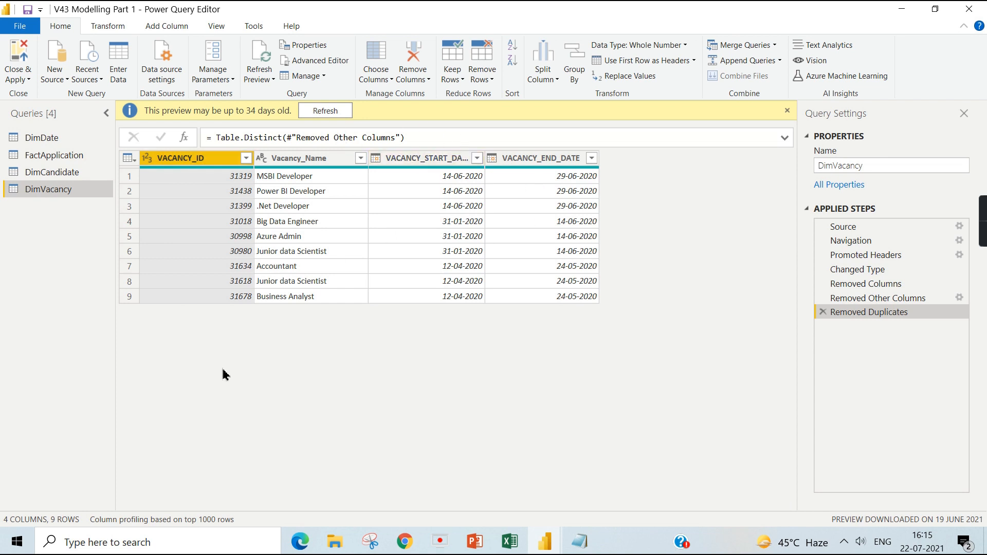
pyautogui.click(787, 111)
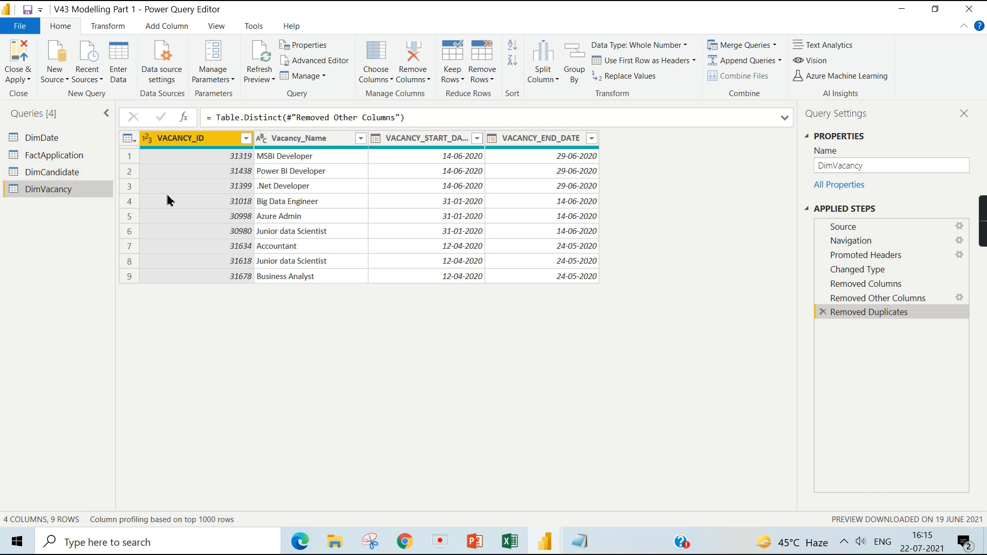
pyautogui.click(72, 174)
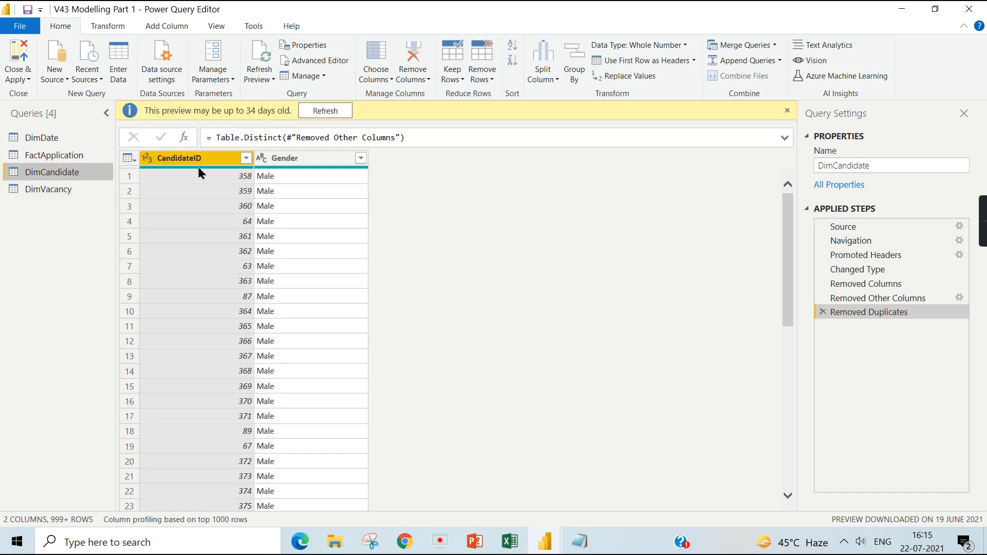
pyautogui.click(332, 112)
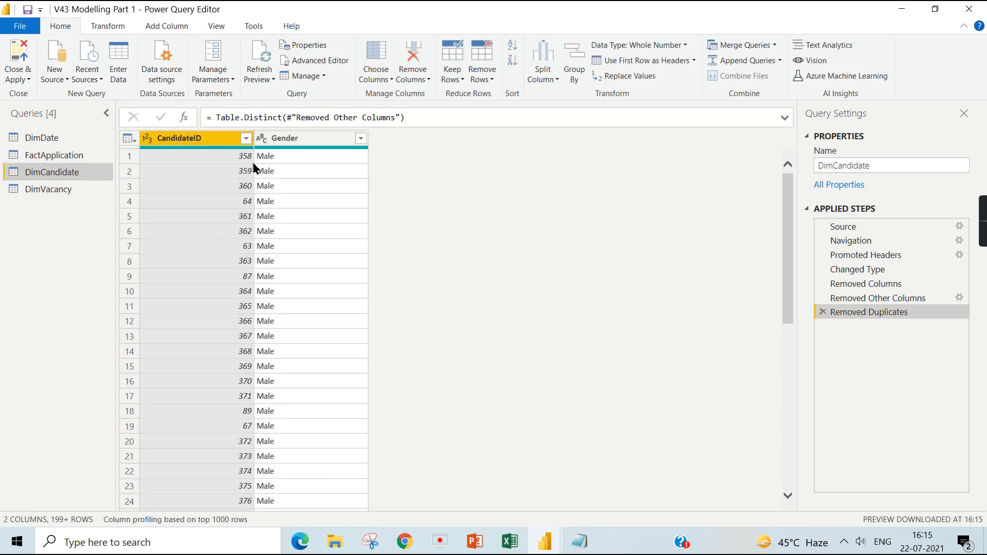
pyautogui.click(74, 195)
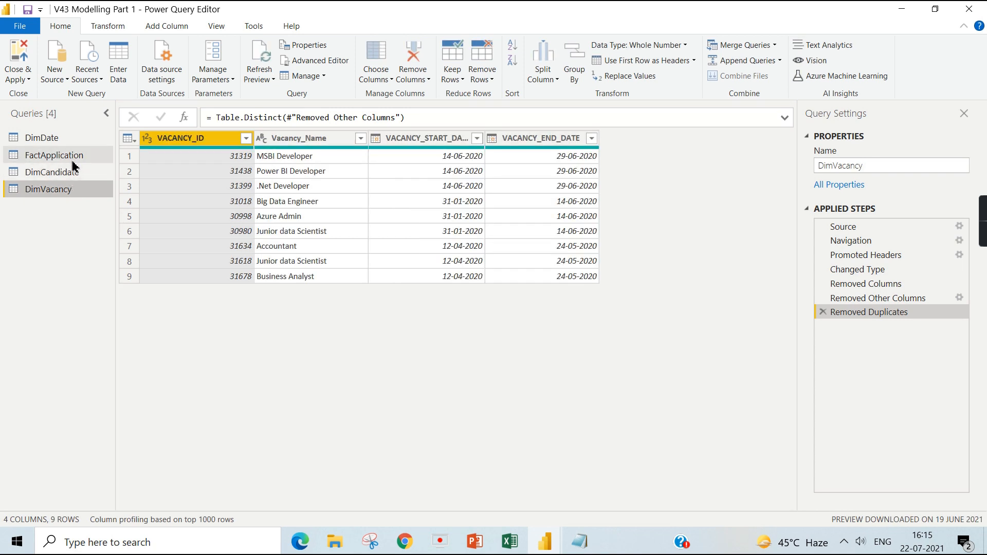
pyautogui.click(73, 158)
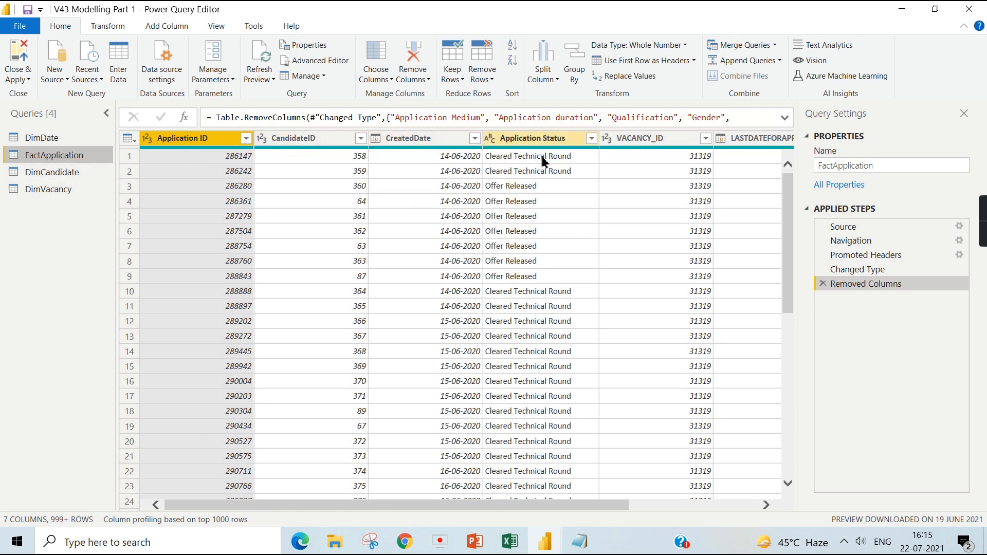
pyautogui.moveTo(542, 505); pyautogui.dragTo(670, 507)
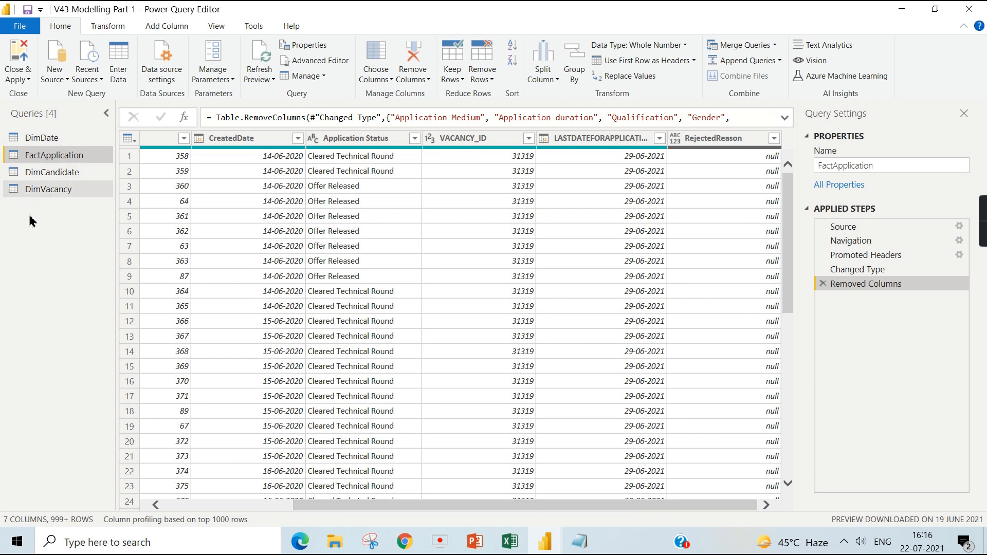
pyautogui.click(21, 80)
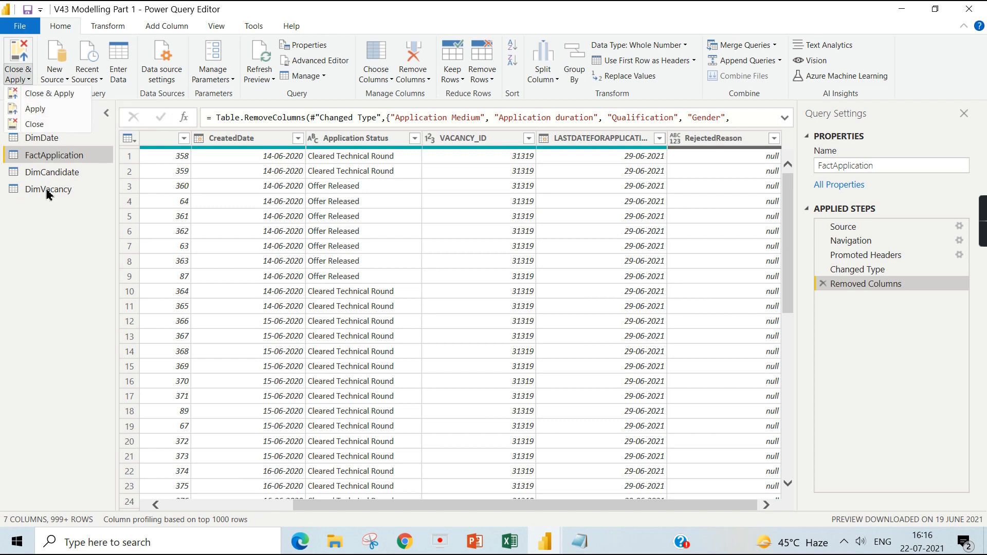
pyautogui.click(38, 296)
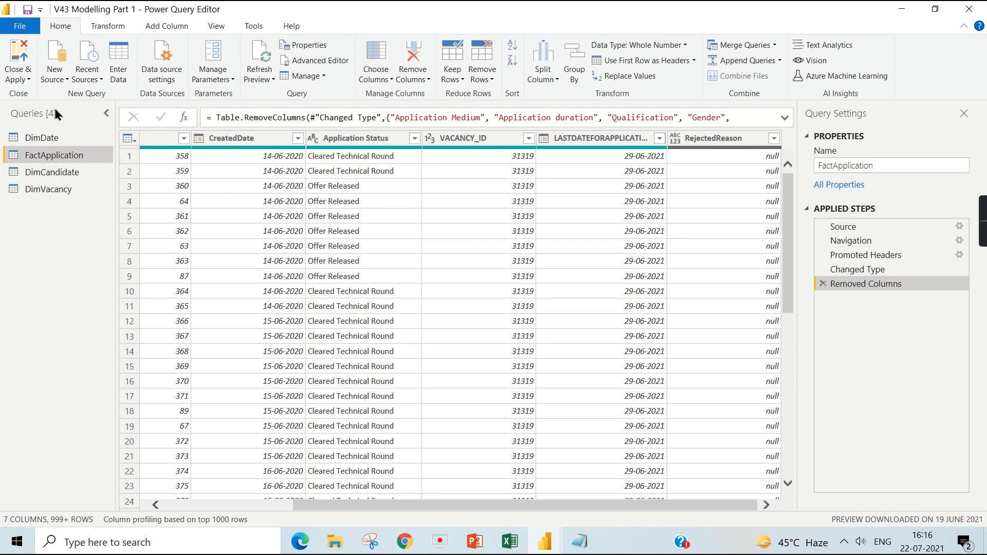
# - Import the BlockListed Canditate sheet from the V6 Application Tracking Excel workbook as a new query
pyautogui.click(54, 78)
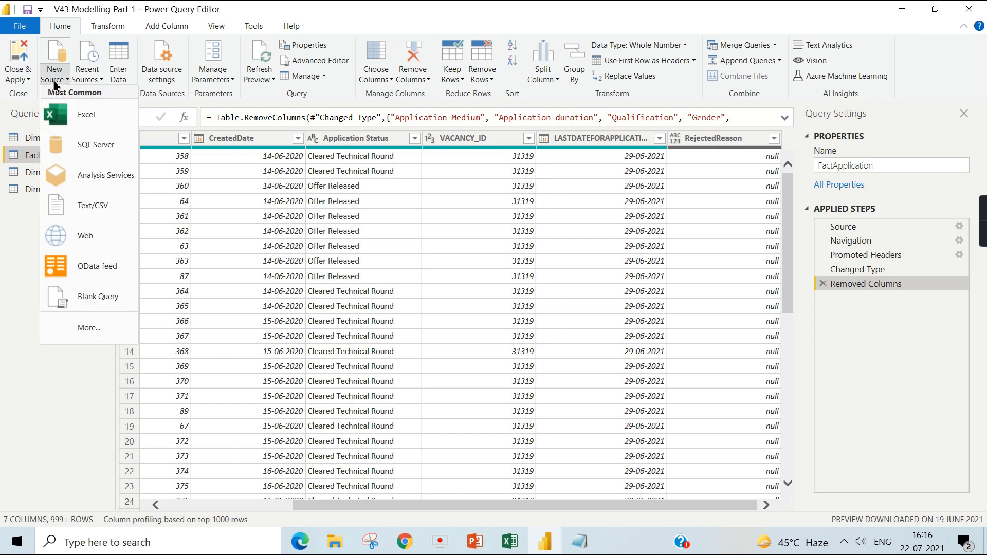
pyautogui.click(79, 124)
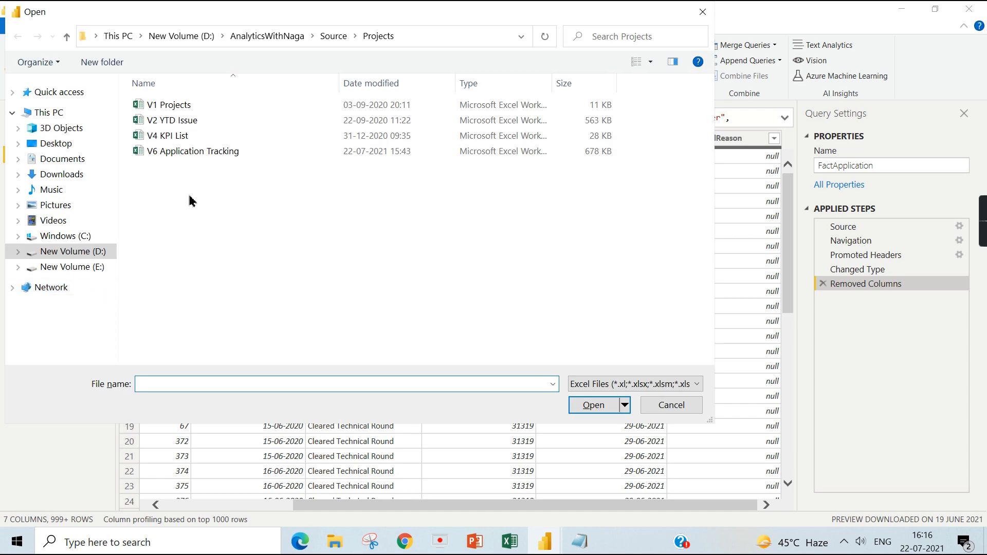
pyautogui.click(198, 155)
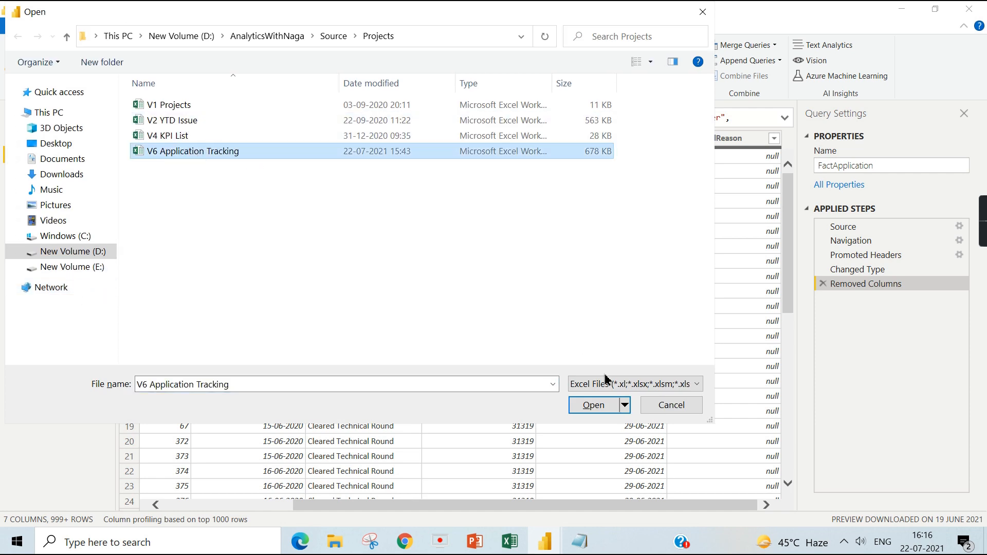
pyautogui.click(599, 407)
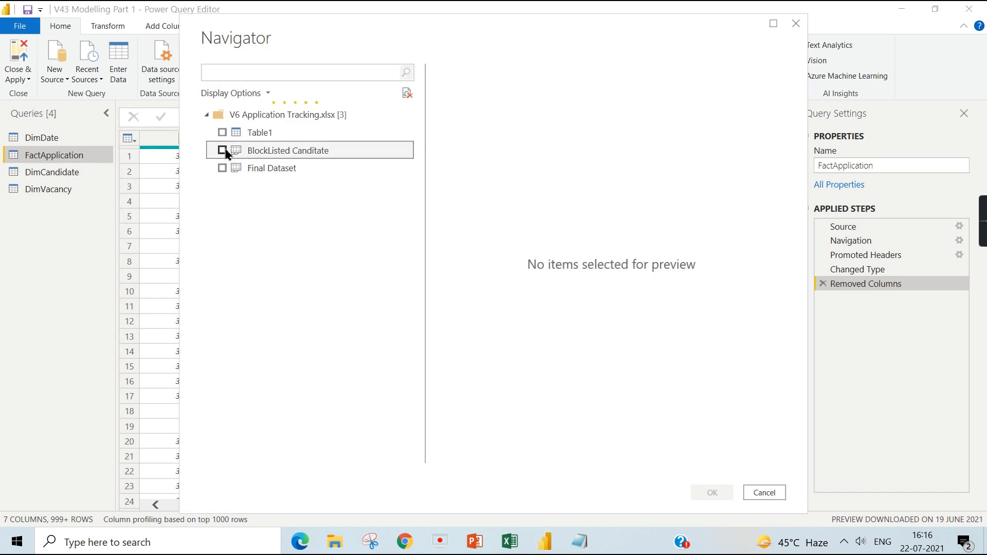
pyautogui.click(222, 150)
pyautogui.click(712, 495)
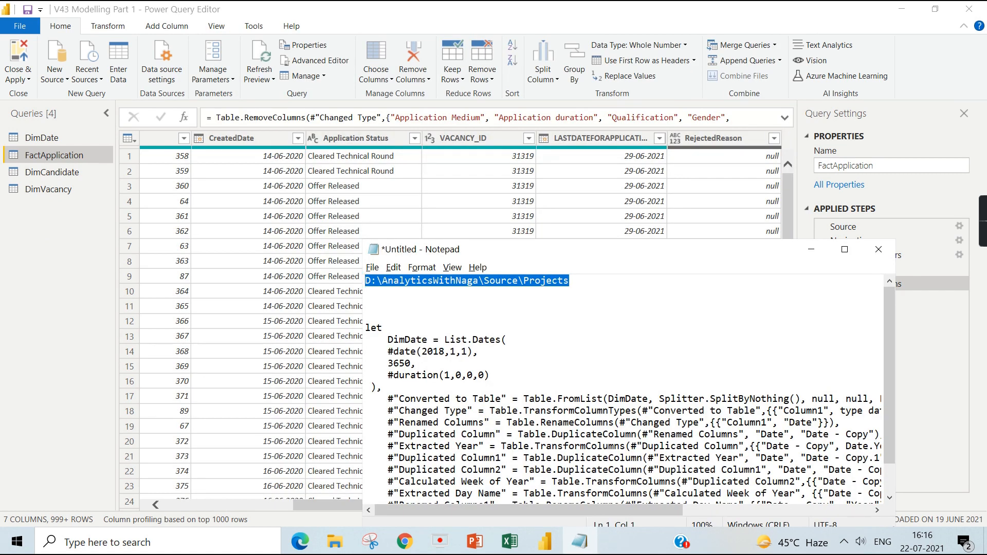
pyautogui.click(812, 250)
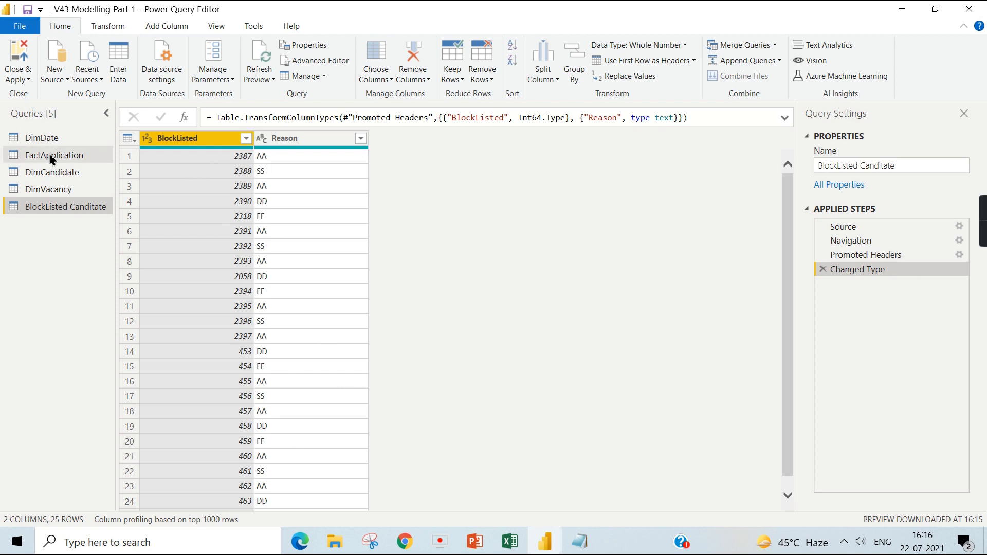
# - Switch to PowerPoint and move the aggregation tutorials picture up on slide 5 to uncover the performance tips
pyautogui.click(475, 542)
pyautogui.moveTo(685, 319); pyautogui.dragTo(678, 141)
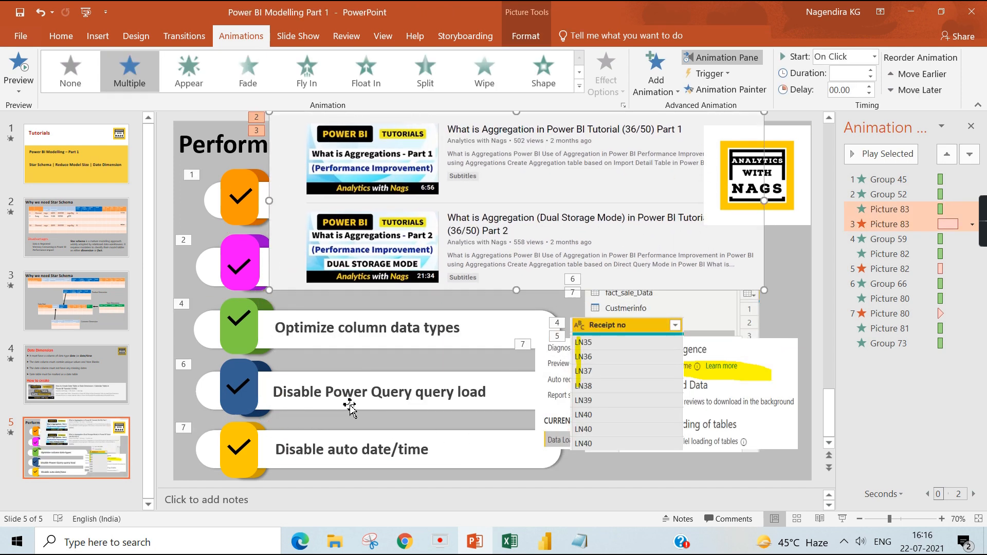
pyautogui.click(910, 11)
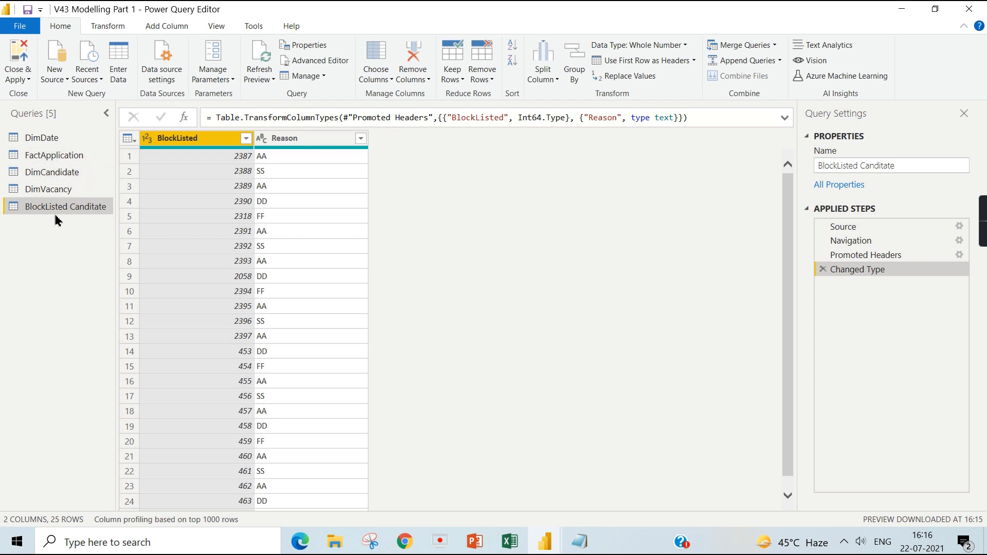
# - Compare the FactApplication columns with the BlockListed and Reason columns of the BlockListed Canditate query
pyautogui.click(78, 156)
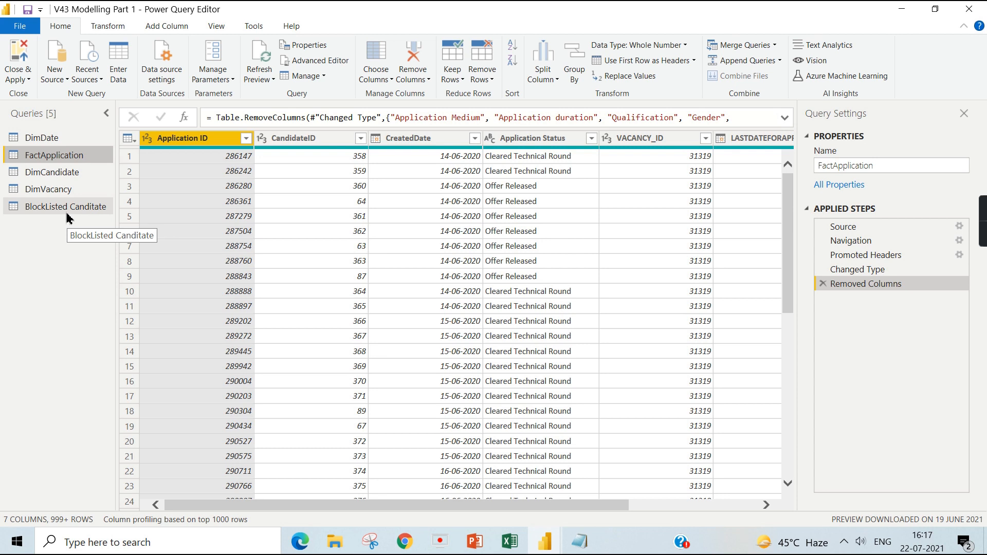
pyautogui.click(54, 211)
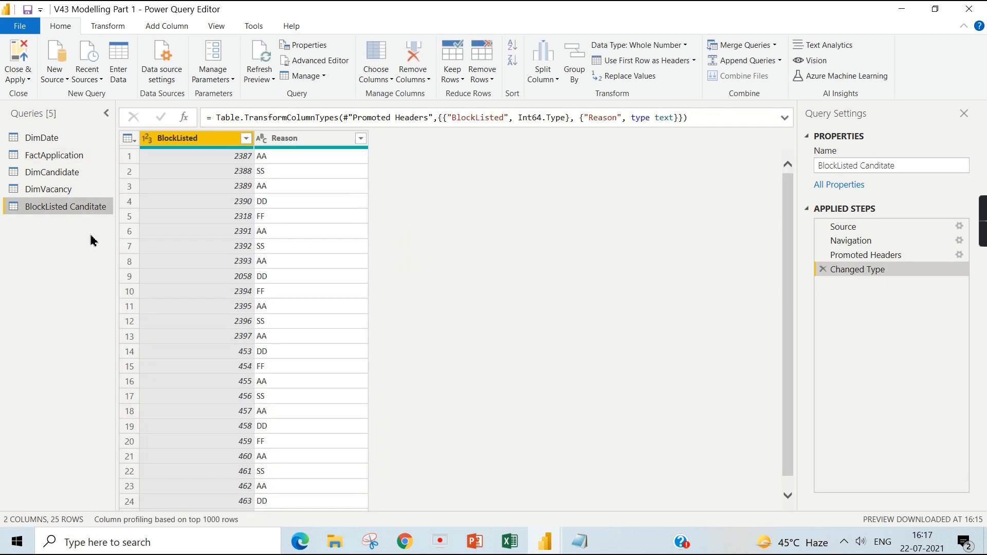
pyautogui.scroll(-2, 218, 329)
pyautogui.click(72, 157)
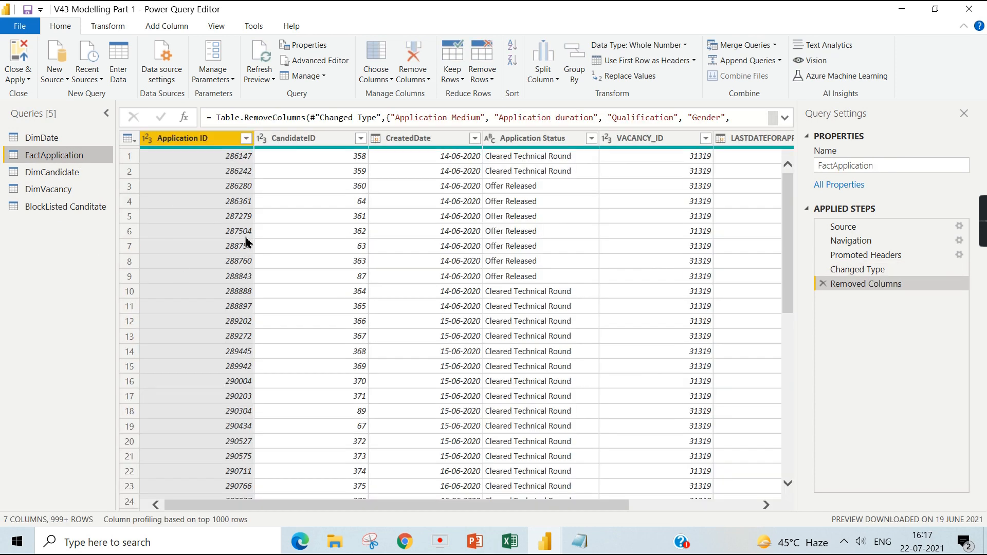
pyautogui.click(67, 208)
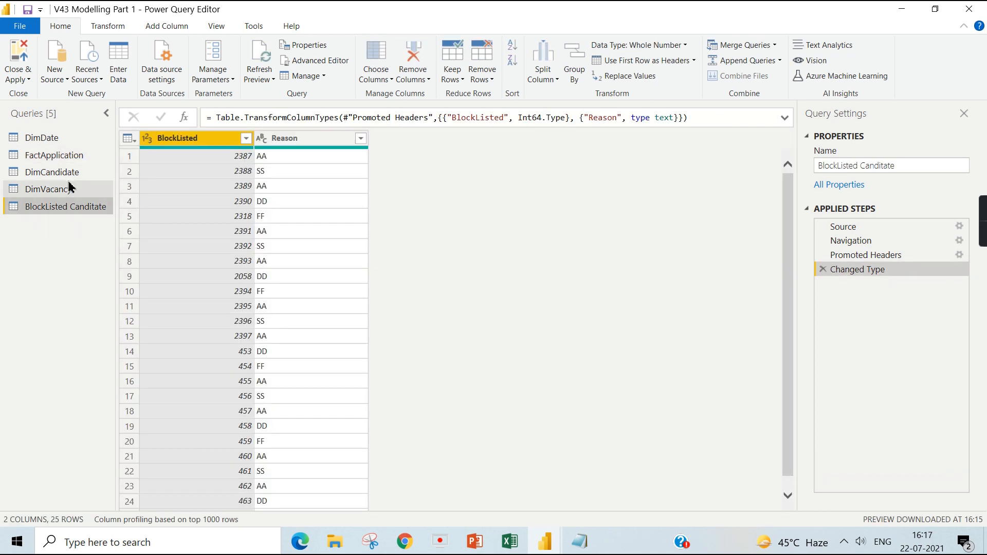
# - Merge BlockListed Canditate into FactApplication with a Left Outer join, matching CandidateID to BlockListed
pyautogui.click(62, 157)
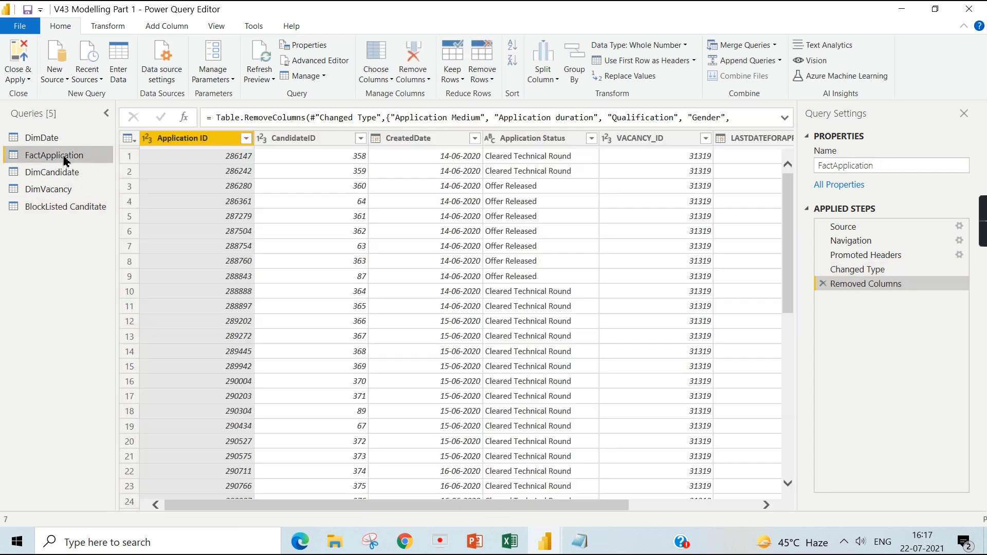
pyautogui.click(310, 139)
pyautogui.click(740, 44)
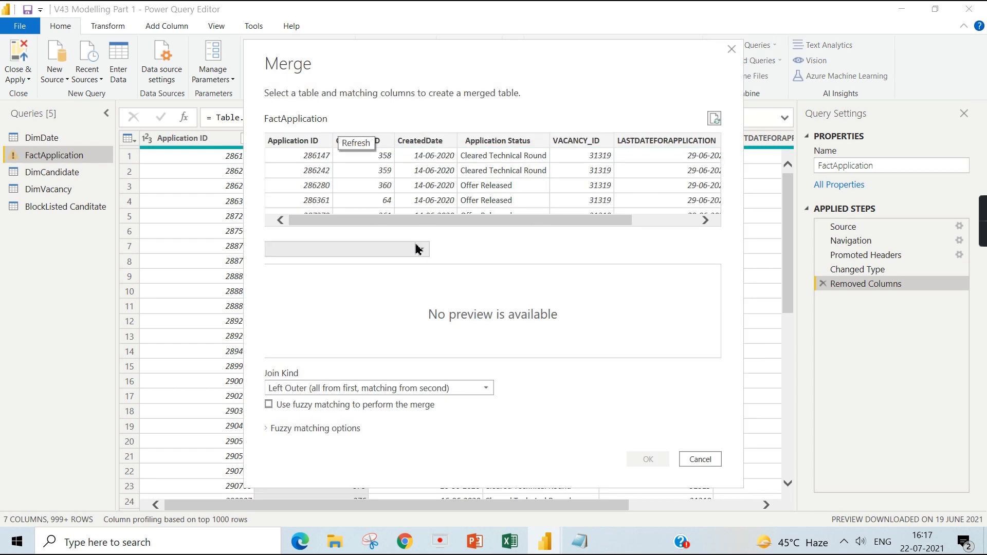
pyautogui.click(420, 250)
pyautogui.click(349, 260)
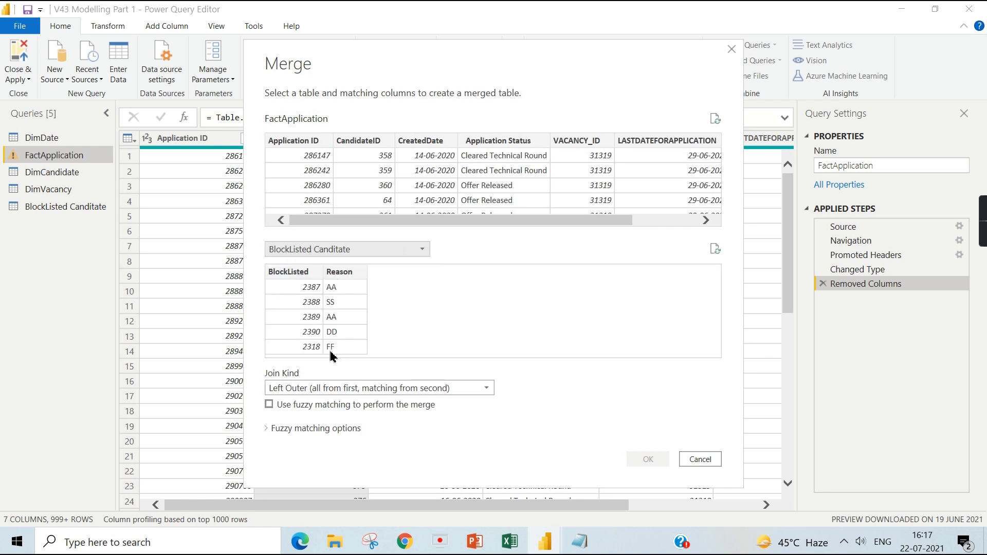
pyautogui.click(310, 276)
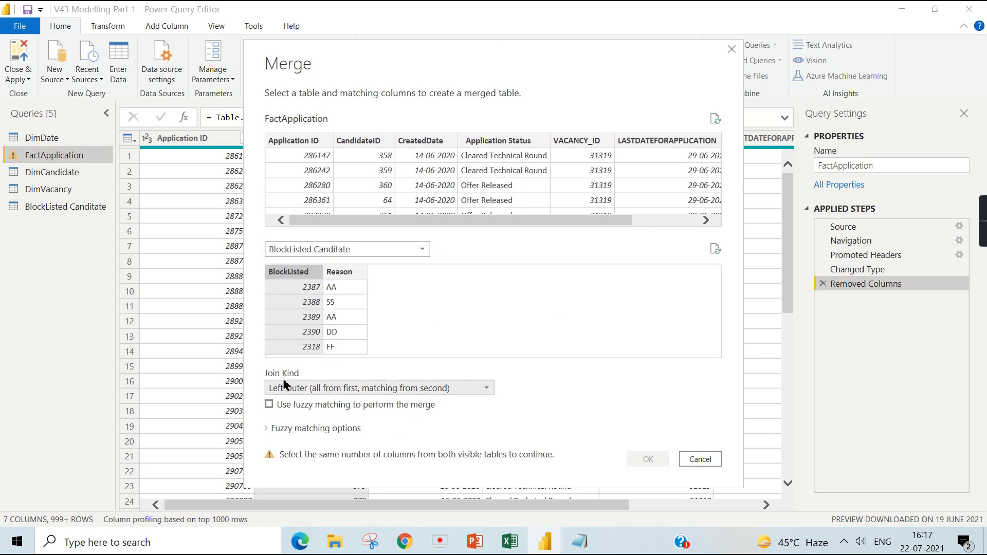
pyautogui.click(366, 150)
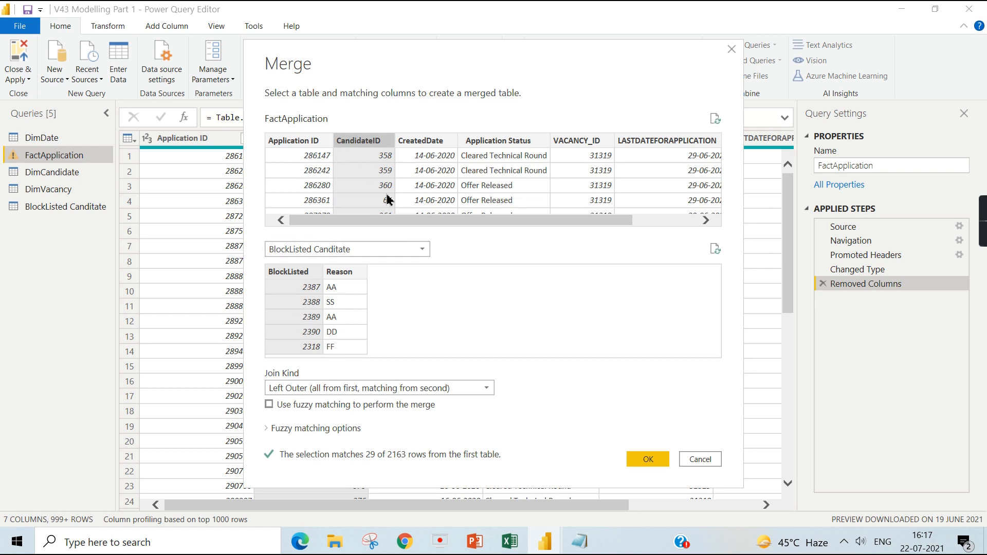
pyautogui.click(653, 464)
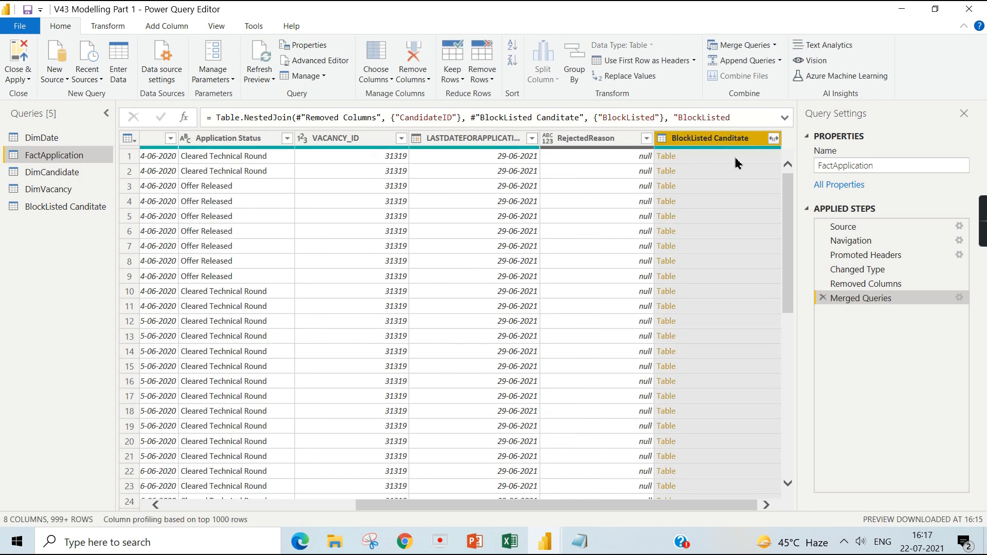
# - Expand the merged BlockListed Canditate column in FactApplication to only its BlockListed field, leaving out Reason
pyautogui.click(775, 143)
pyautogui.click(565, 238)
pyautogui.click(700, 316)
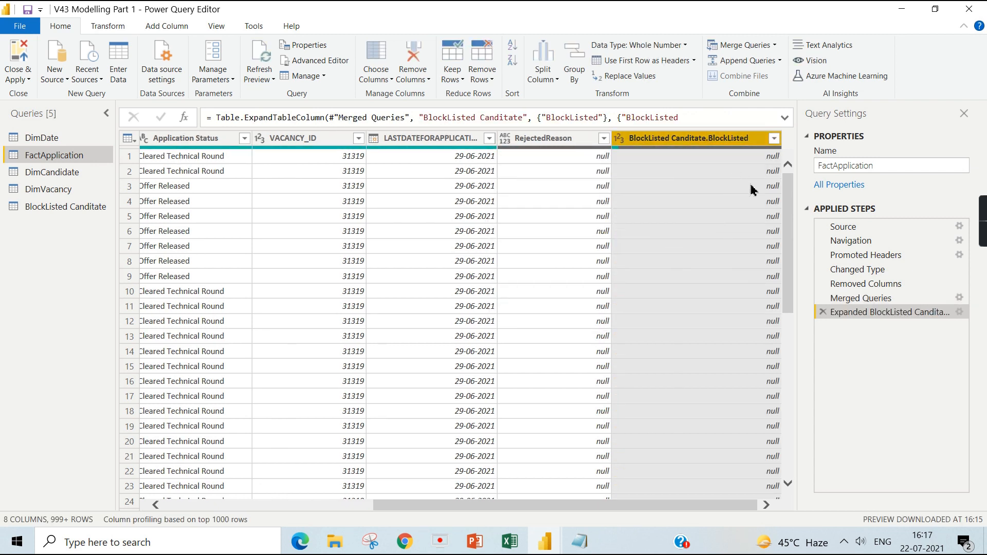
# - Sort the FactApplication rows by BlockListed Canditate.BlockListed in descending order
pyautogui.click(774, 138)
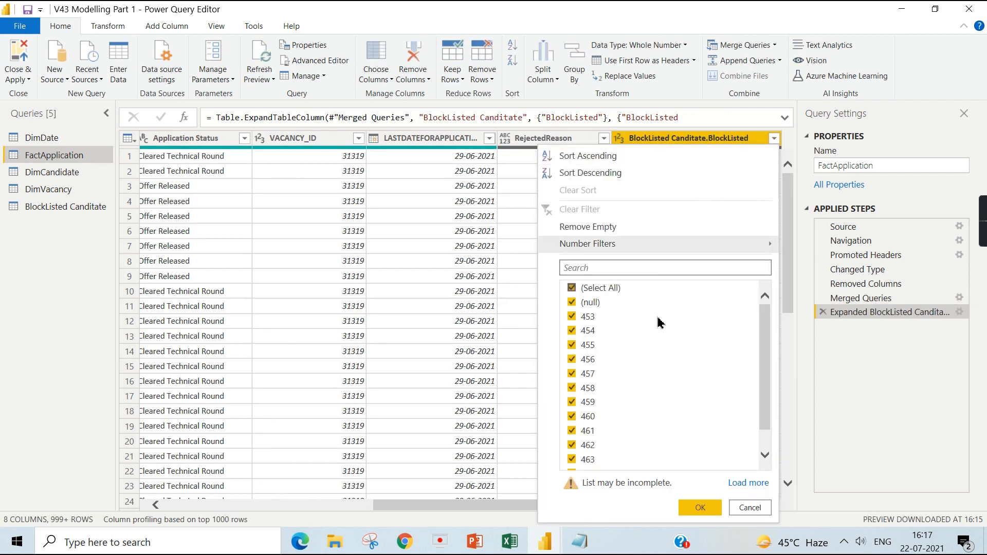
pyautogui.click(738, 181)
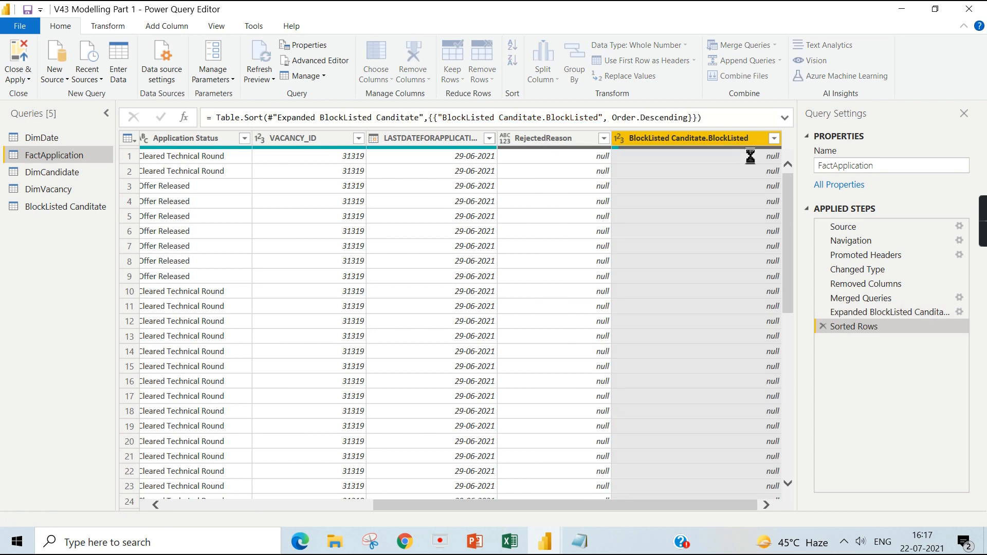
pyautogui.moveTo(652, 503); pyautogui.dragTo(734, 504)
# - Filter BlockListed Canditate.BlockListed to only the value 453 and compare the row with its CandidateID
pyautogui.click(774, 139)
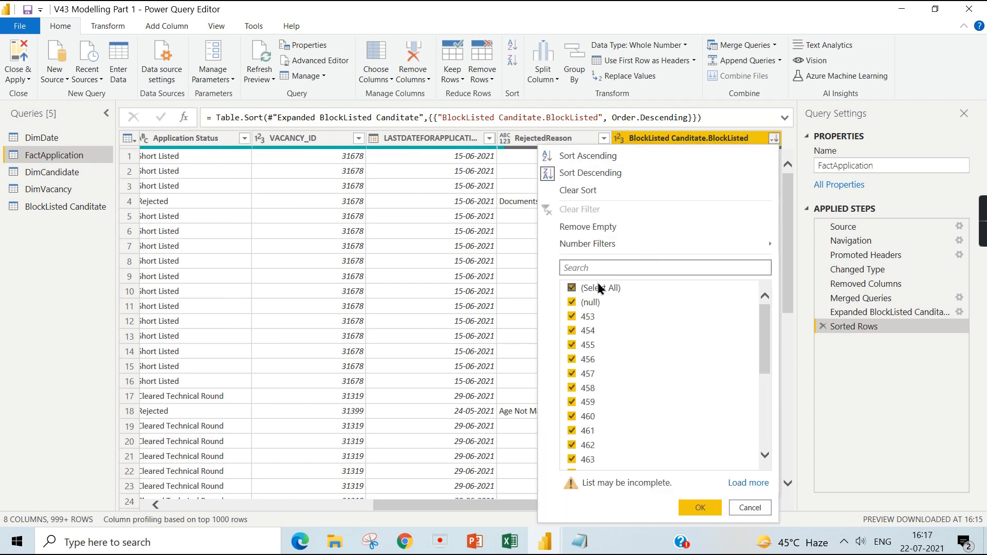
pyautogui.click(576, 290)
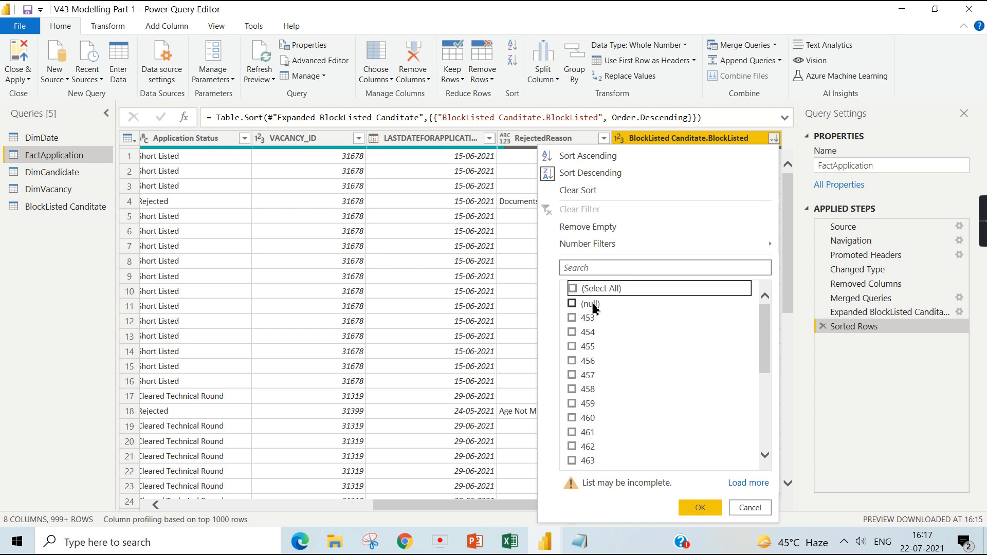
pyautogui.click(593, 304)
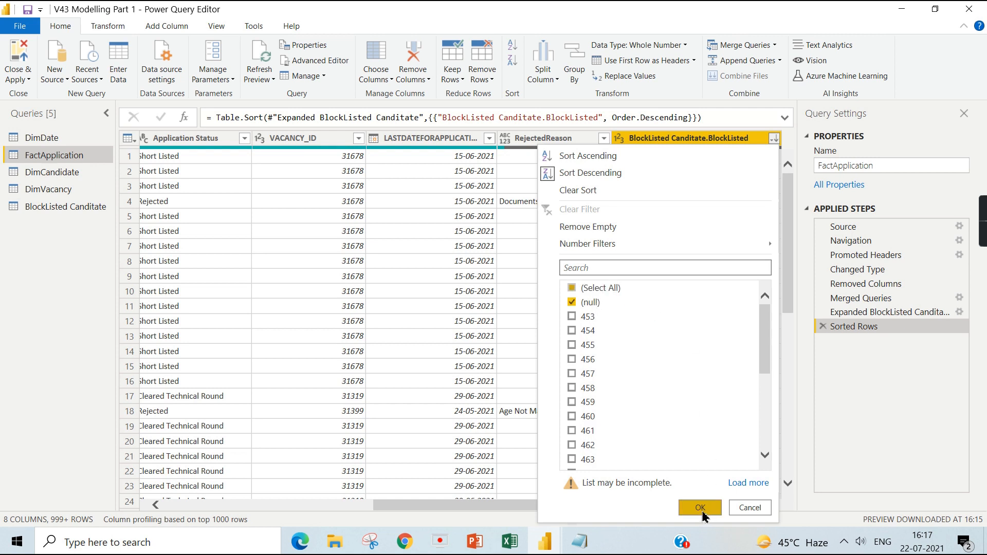
pyautogui.click(572, 303)
pyautogui.click(572, 317)
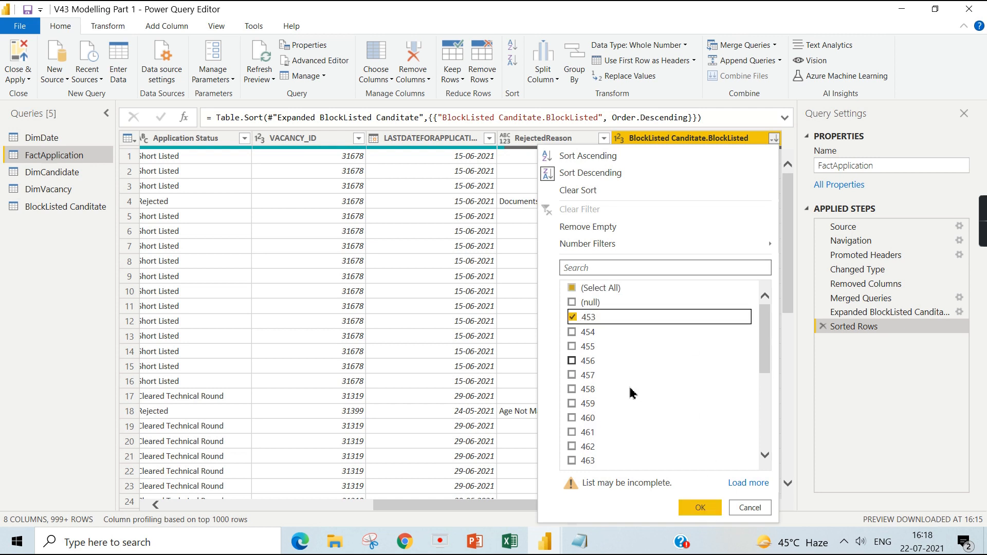
pyautogui.click(691, 506)
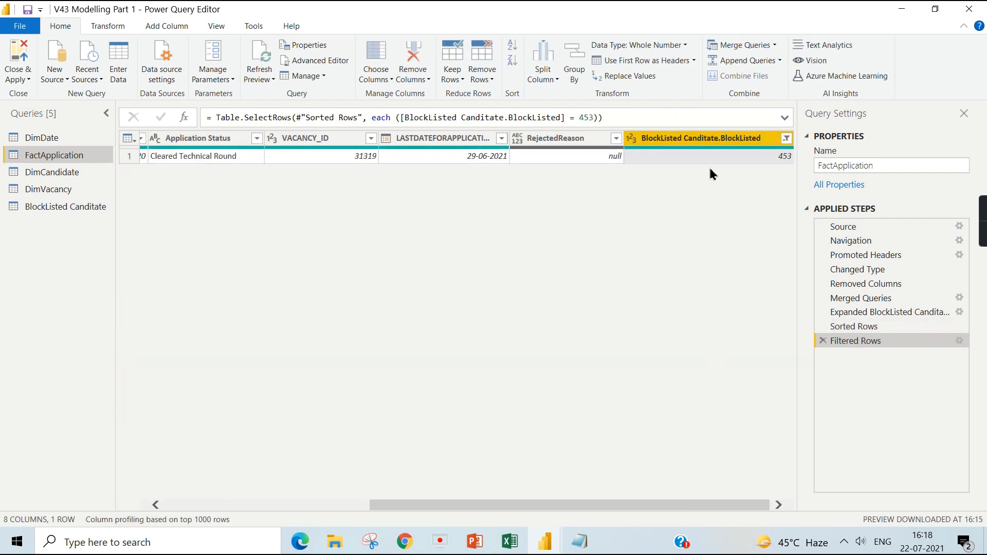
pyautogui.moveTo(598, 509); pyautogui.dragTo(393, 509)
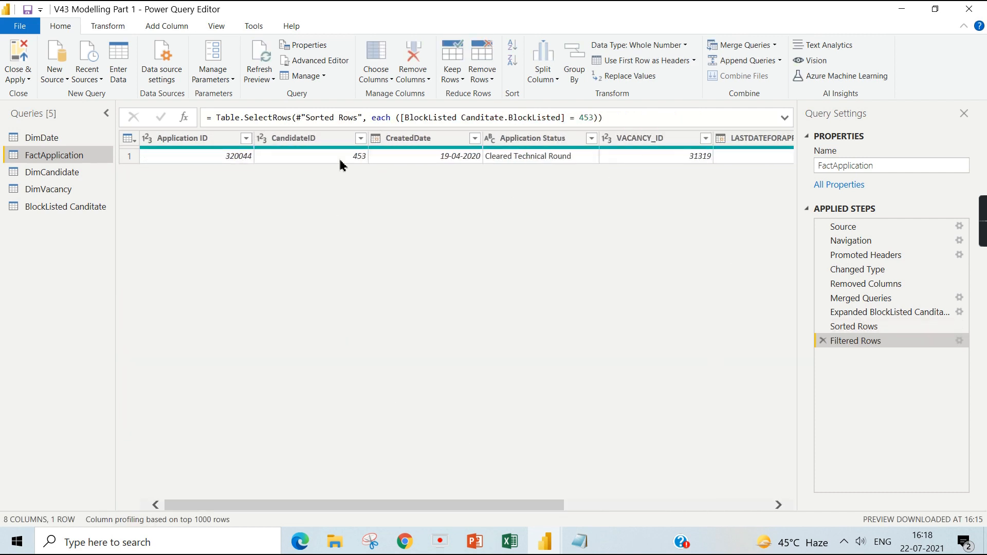
pyautogui.moveTo(501, 510); pyautogui.dragTo(707, 509)
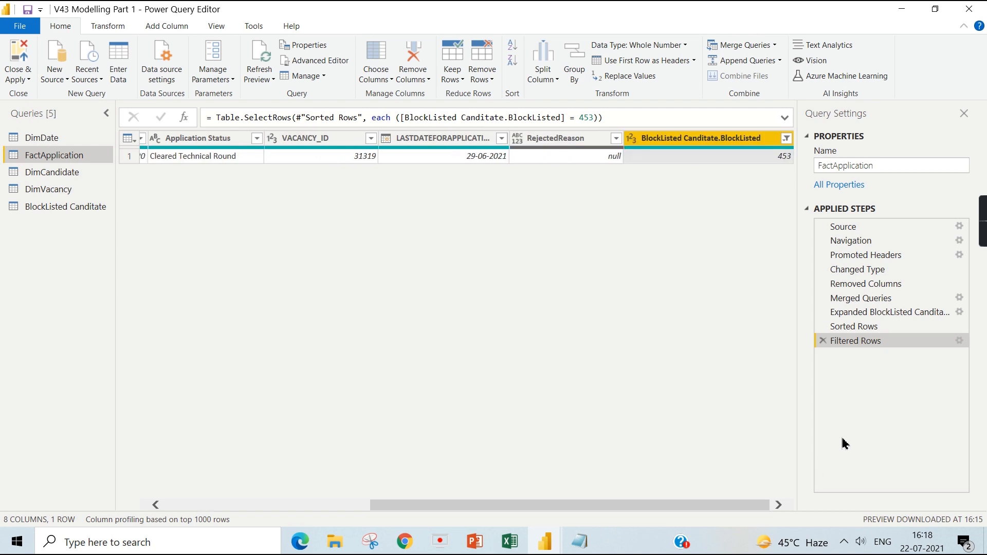
# - Change the BlockListed Canditate.BlockListed filter so that only null rows are kept in FactApplication
pyautogui.click(785, 138)
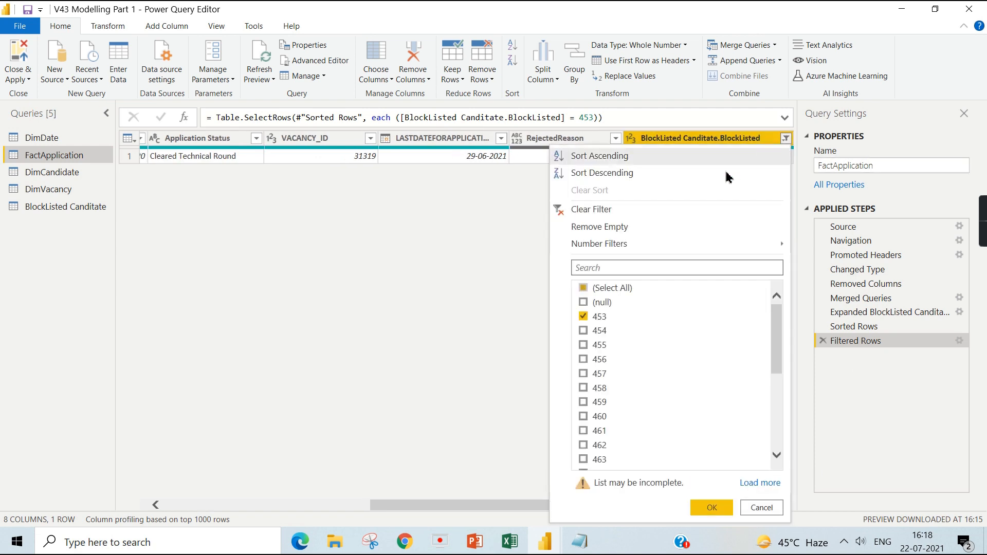
pyautogui.click(582, 316)
pyautogui.click(583, 302)
pyautogui.click(711, 508)
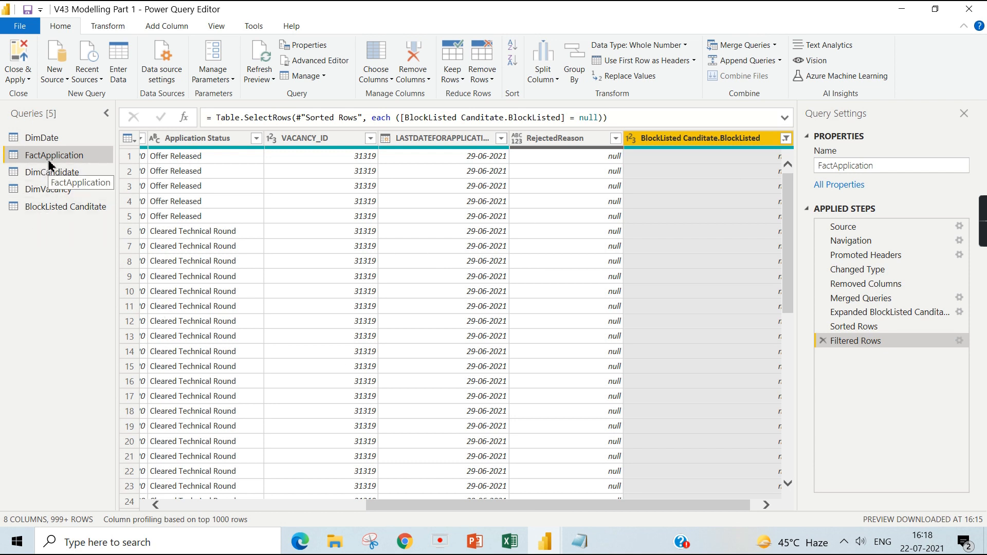
# - Turn off both report refresh inclusion and load for the BlockListed Canditate query
pyautogui.click(60, 207)
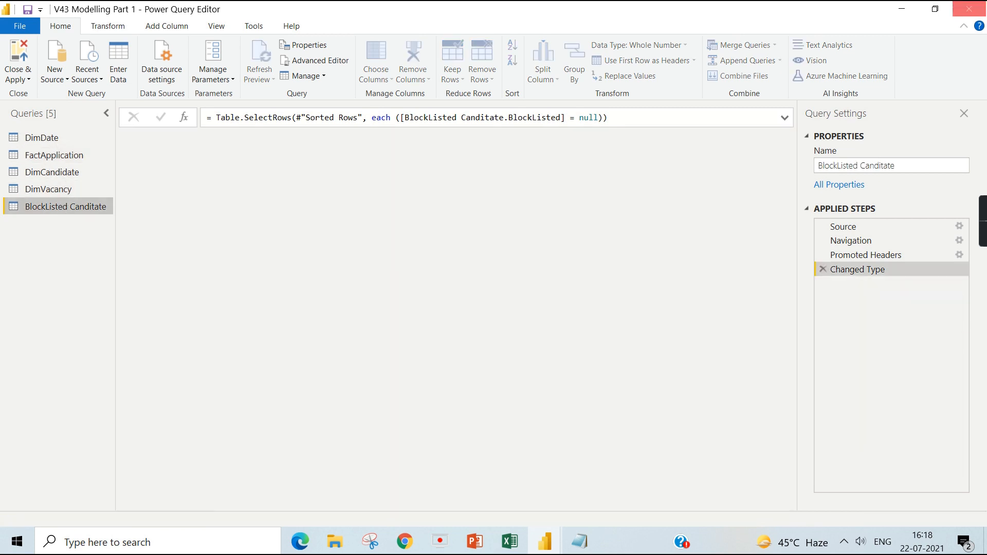
pyautogui.rightClick(54, 212)
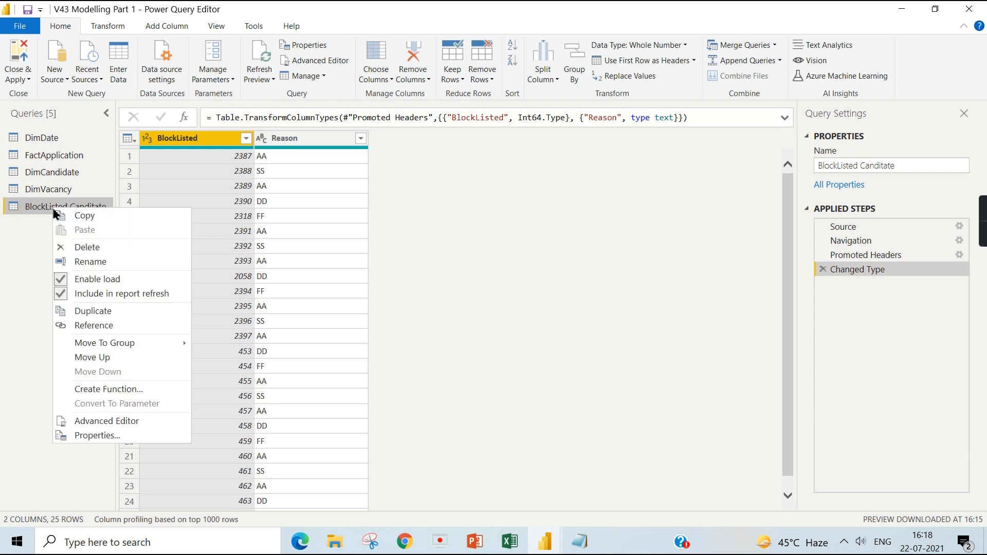
pyautogui.click(63, 293)
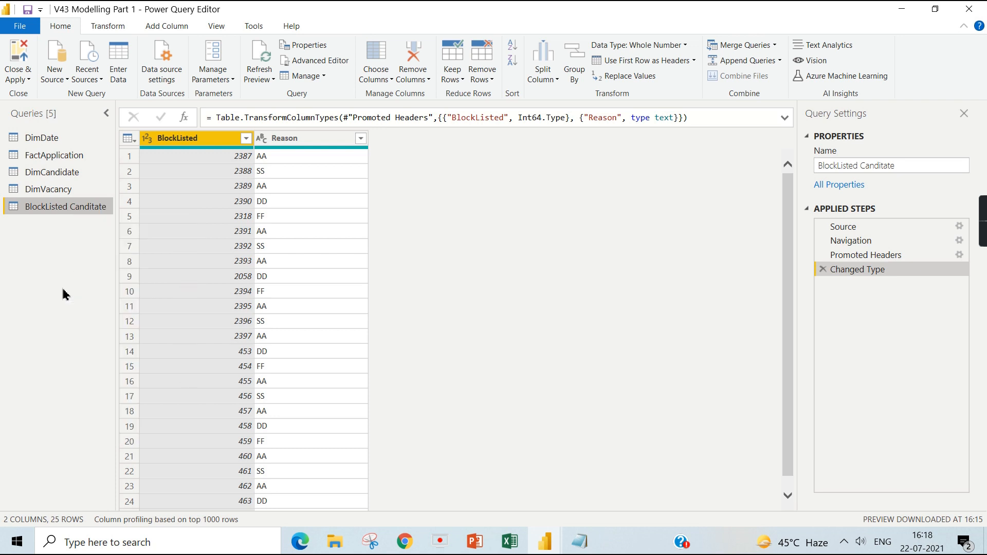
pyautogui.rightClick(60, 208)
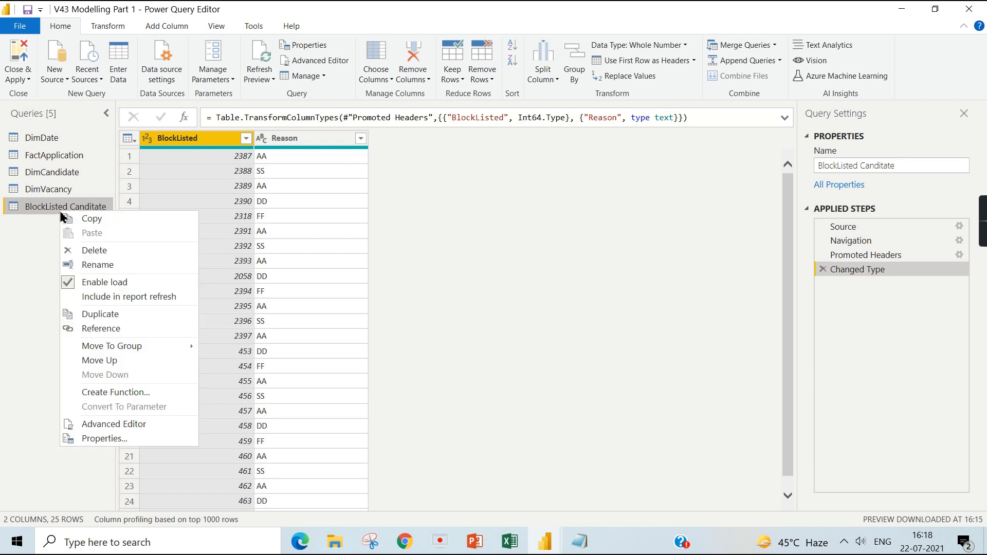
pyautogui.click(71, 288)
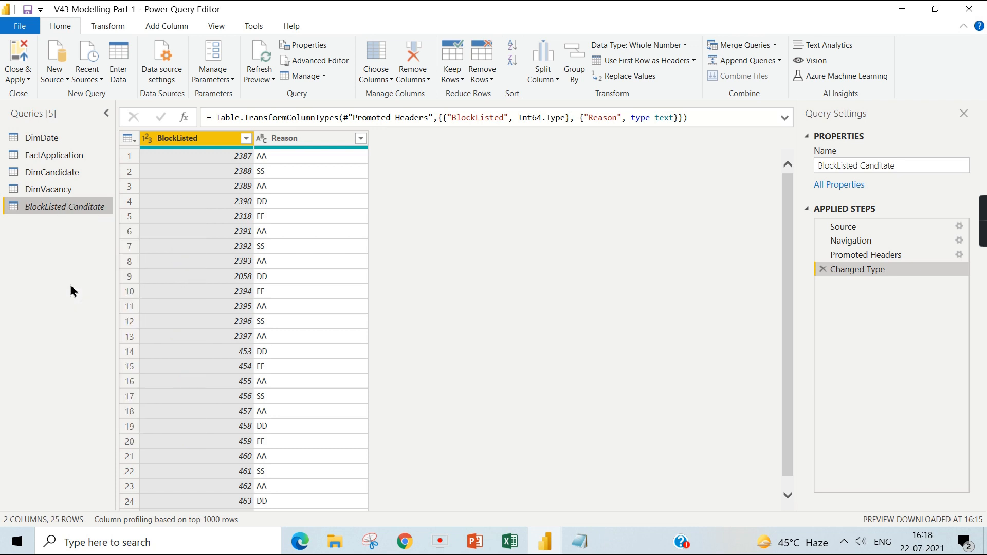
pyautogui.rightClick(50, 209)
pyautogui.click(28, 322)
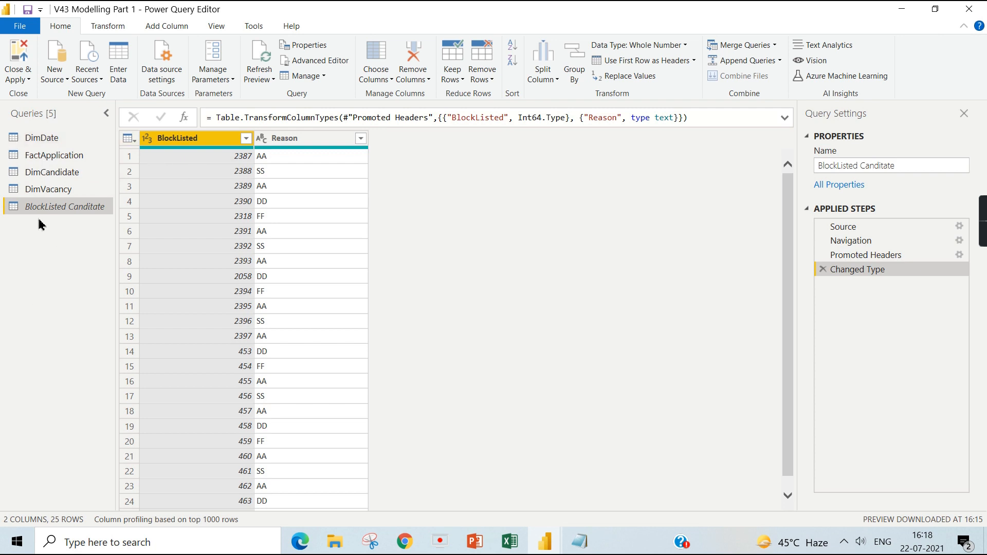
# - Close the query editor and apply its changes to the report, and minimize the Notepad window covering it
pyautogui.click(20, 78)
pyautogui.click(26, 92)
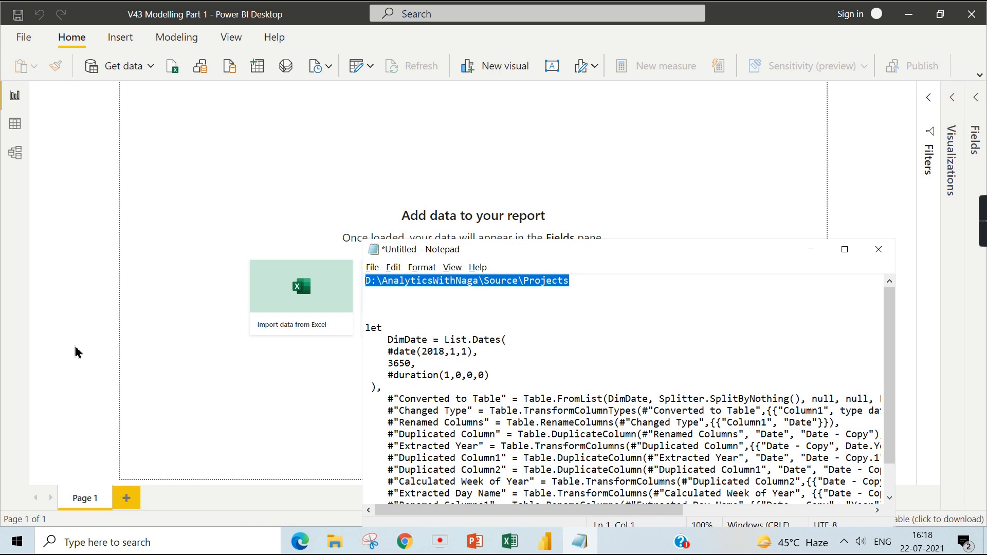
pyautogui.click(813, 252)
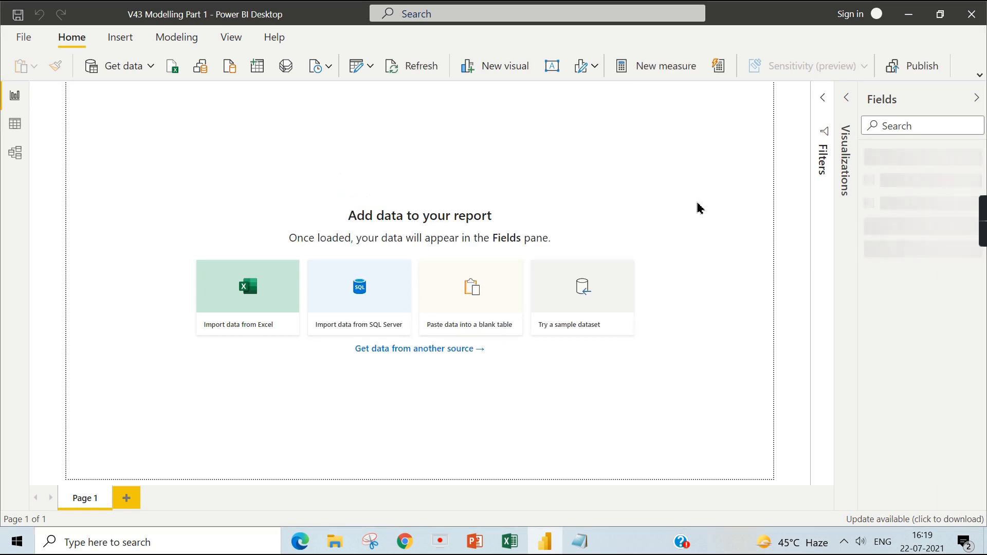
# - In the model diagram, move DimDate up beside FactApplication and relate FactApplication's CreatedDate to DimDate's Date
pyautogui.click(11, 153)
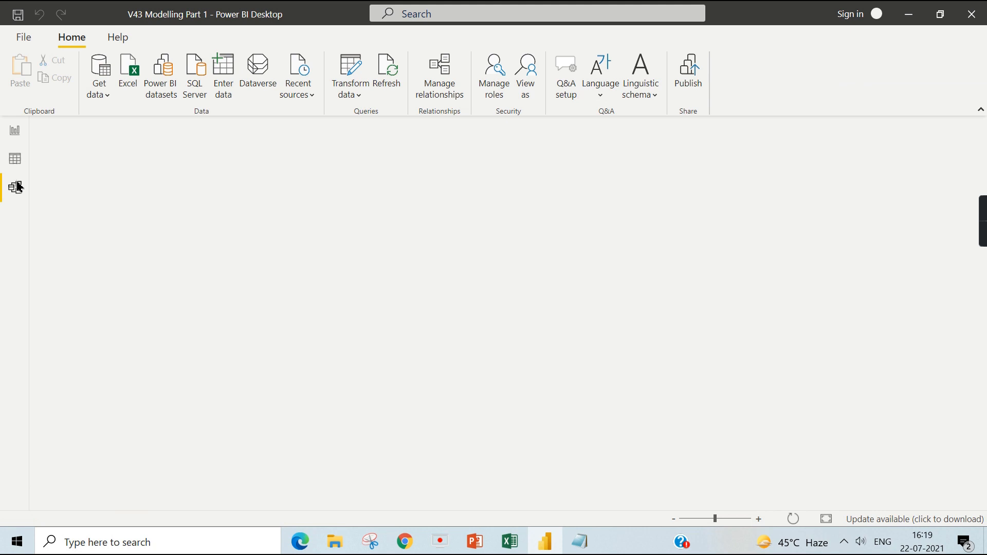
pyautogui.scroll(-3, 483, 255)
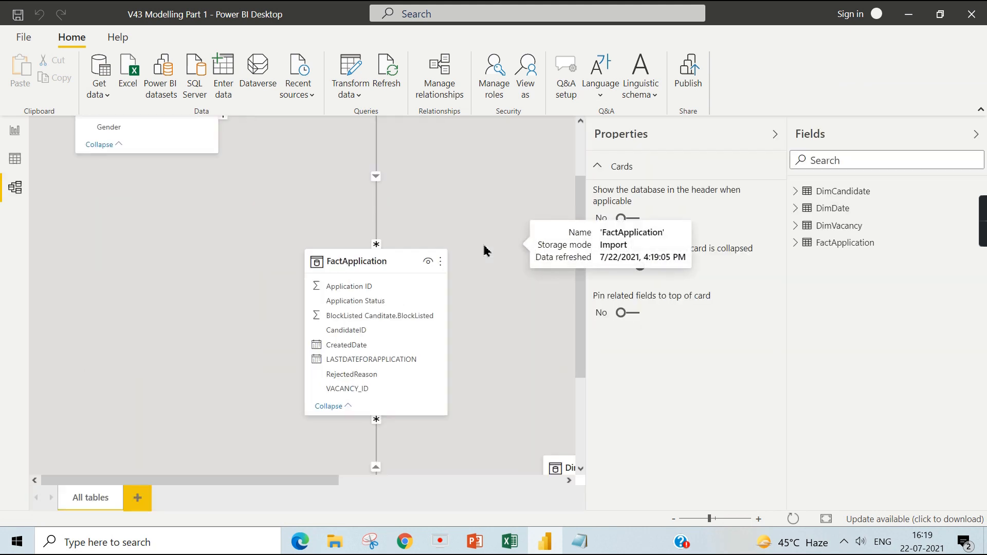
pyautogui.scroll(-3, 483, 251)
pyautogui.moveTo(510, 289); pyautogui.dragTo(413, 193)
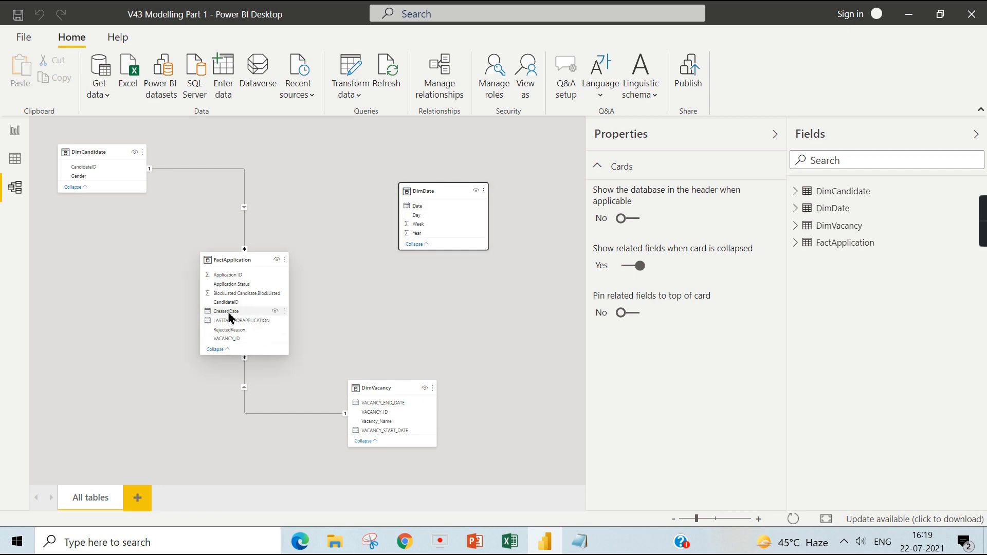
pyautogui.moveTo(230, 315); pyautogui.dragTo(424, 201)
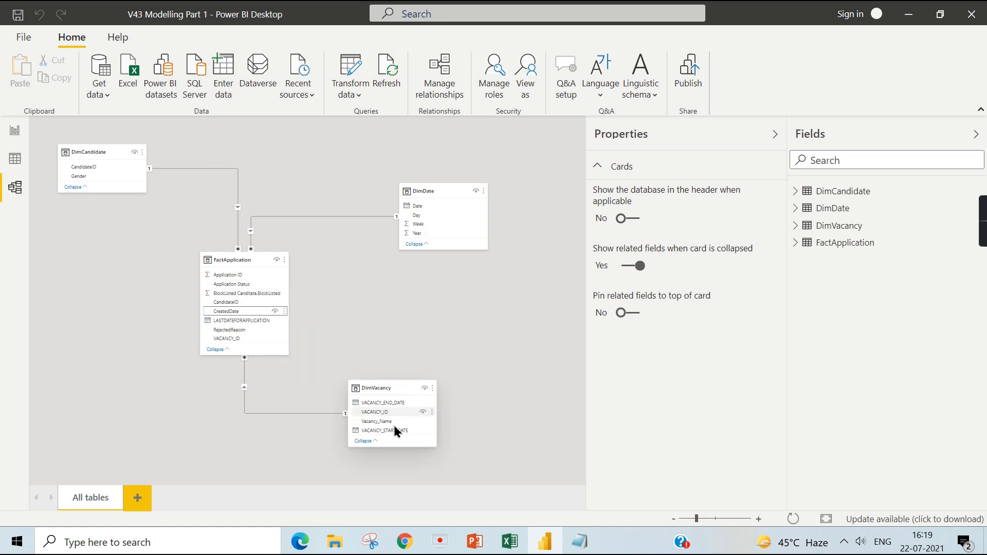
pyautogui.scroll(1, 381, 245)
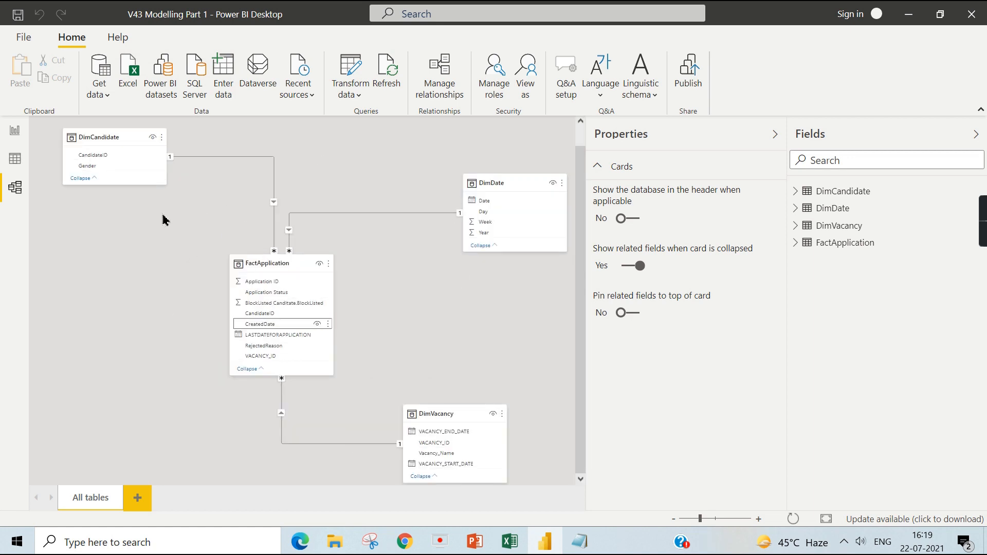
# - Return to the report view and try to mark DimDate as a date table
pyautogui.click(15, 130)
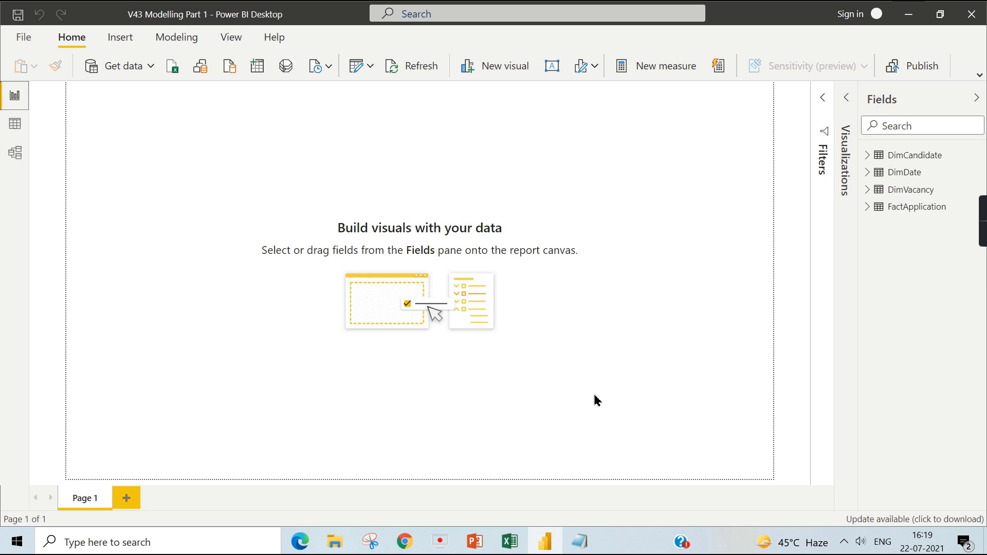
pyautogui.click(22, 37)
pyautogui.click(34, 263)
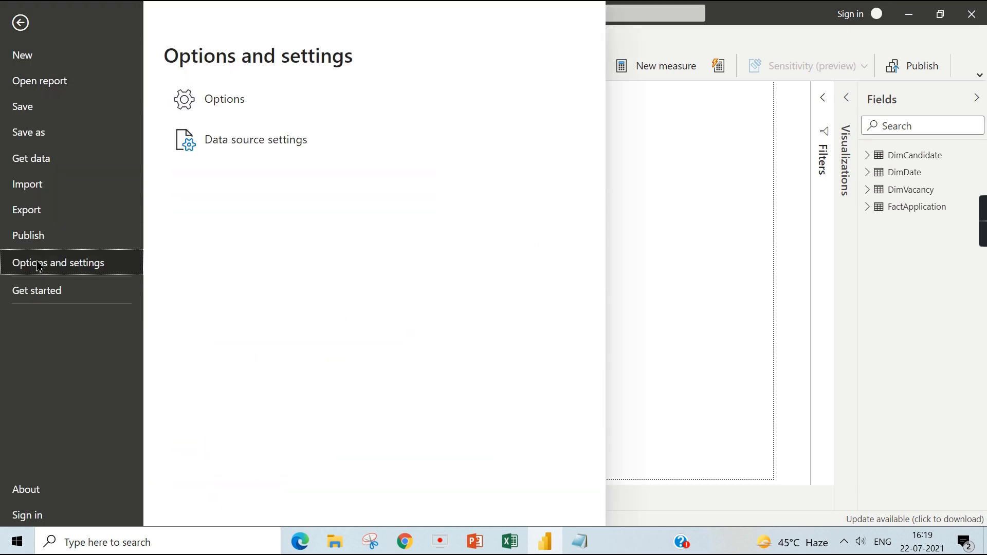
pyautogui.click(913, 179)
pyautogui.rightClick(907, 178)
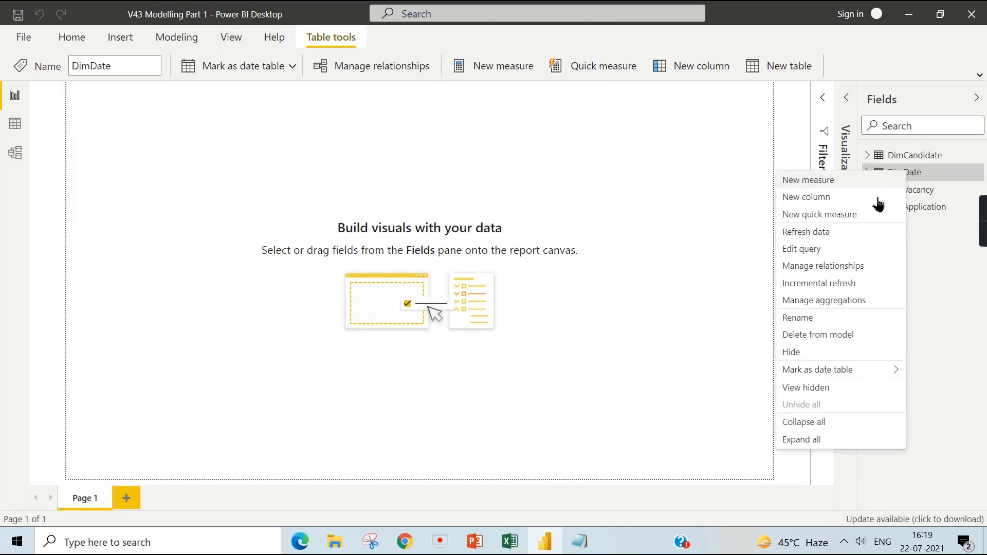
pyautogui.moveTo(833, 371)
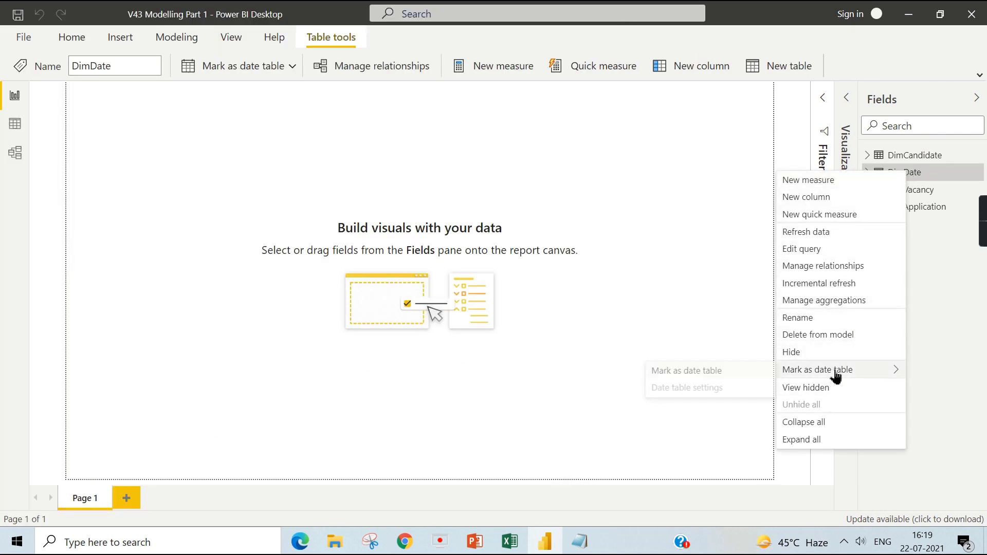
pyautogui.click(717, 375)
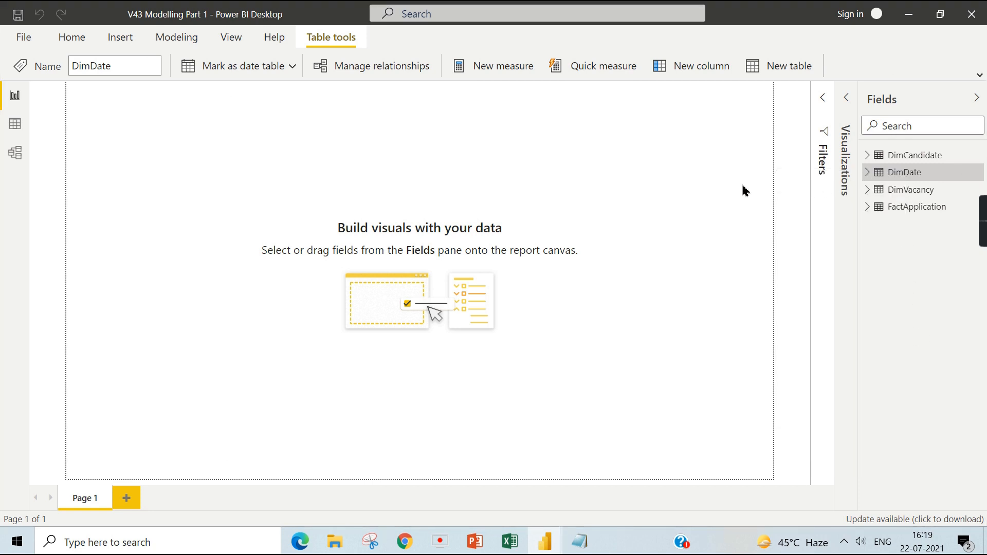
pyautogui.click(699, 143)
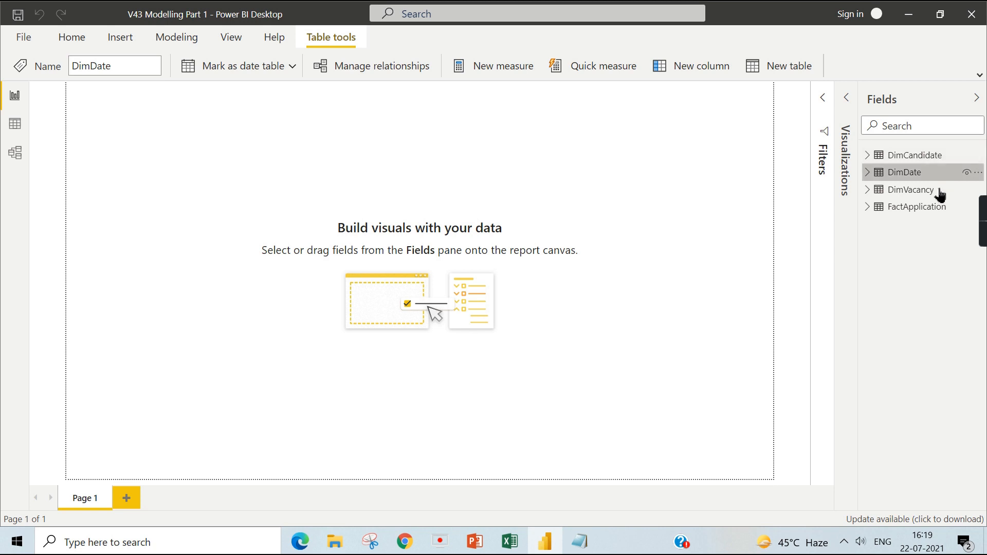
# - Compare the date hierarchy of LASTDATEFORAPPLICATION and the CreatedDate field in FactApplication with the Date field in DimDate
pyautogui.click(869, 207)
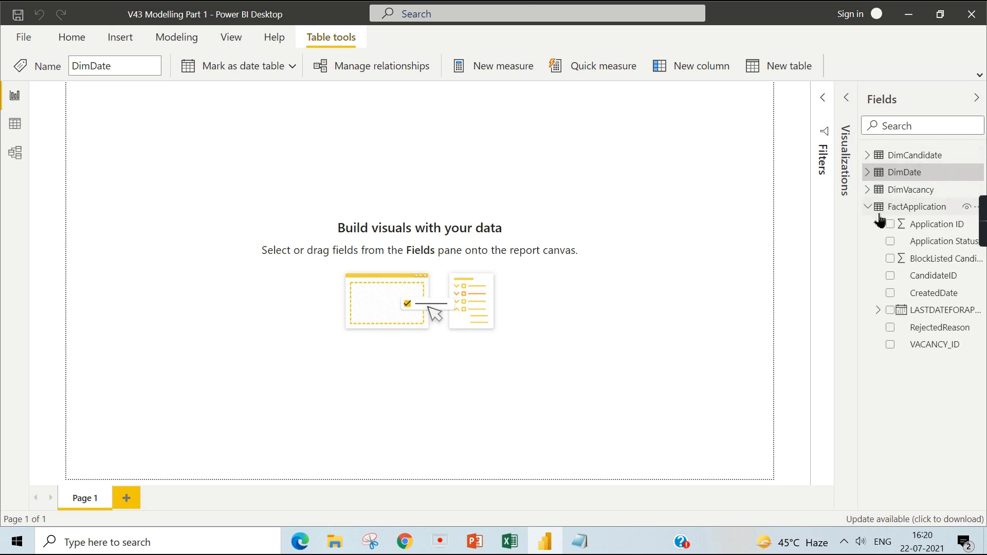
pyautogui.click(878, 310)
pyautogui.click(889, 328)
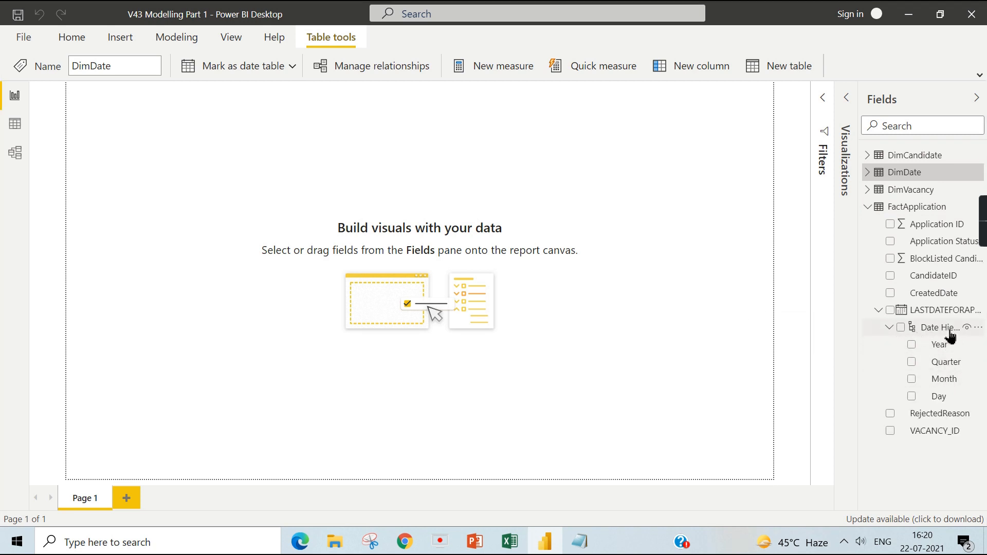
pyautogui.click(878, 311)
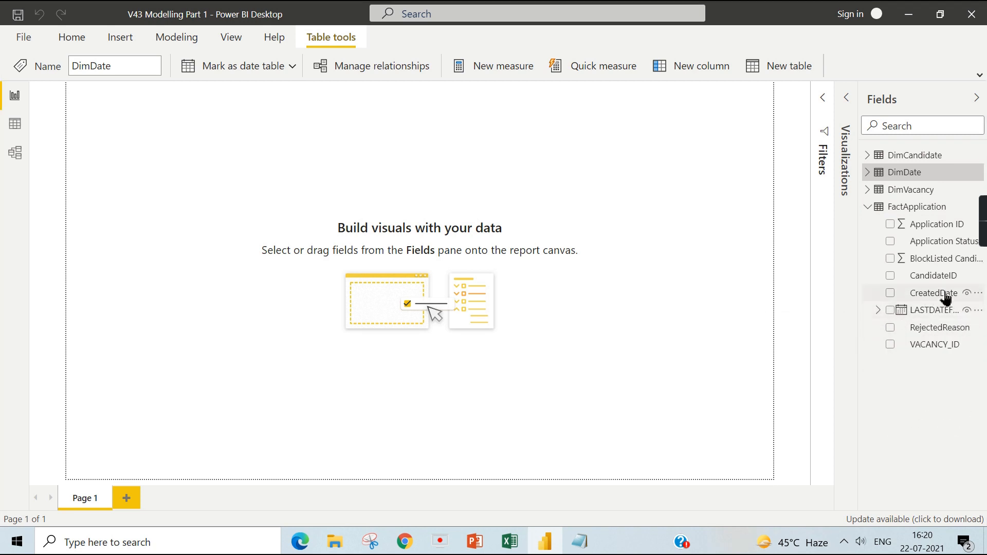
pyautogui.click(868, 174)
pyautogui.click(878, 189)
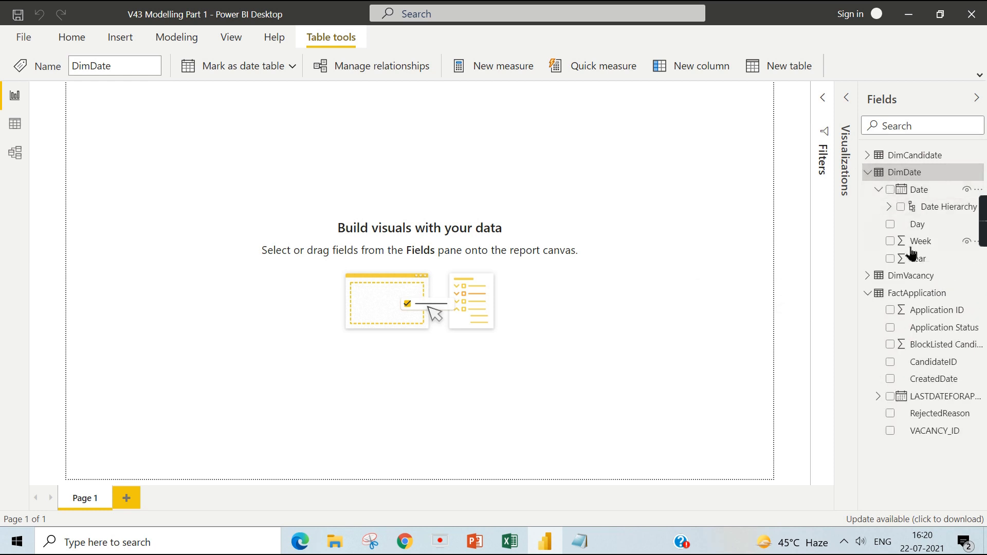
# - Collapse the DimDate table and mark it as a date table, using Date as the date column
pyautogui.click(869, 173)
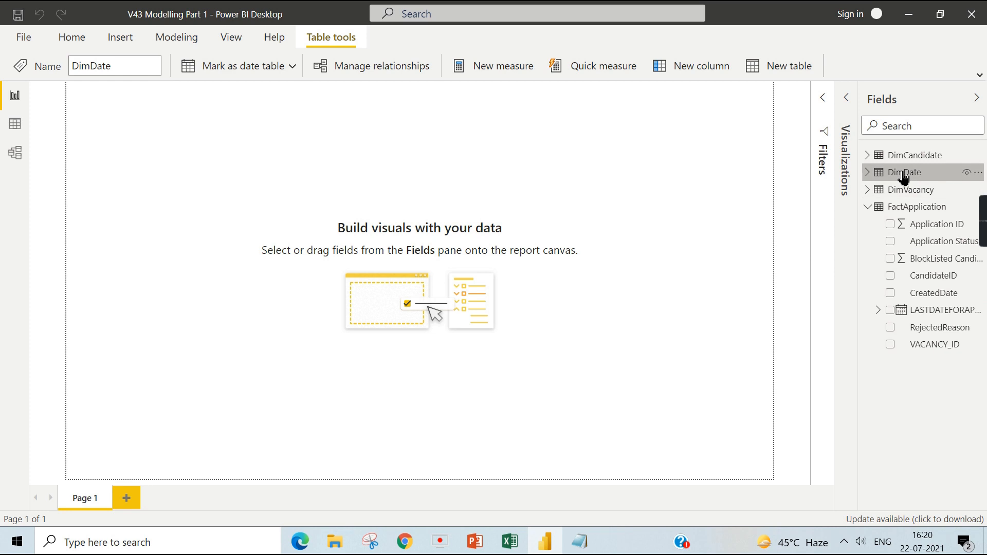
pyautogui.rightClick(903, 177)
pyautogui.moveTo(819, 369)
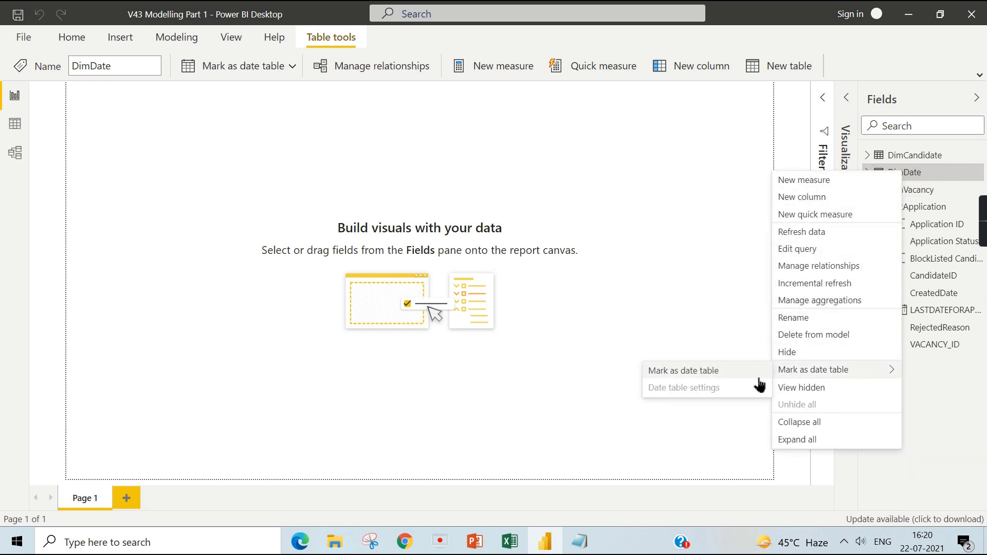
pyautogui.click(702, 374)
pyautogui.click(348, 259)
pyautogui.click(329, 280)
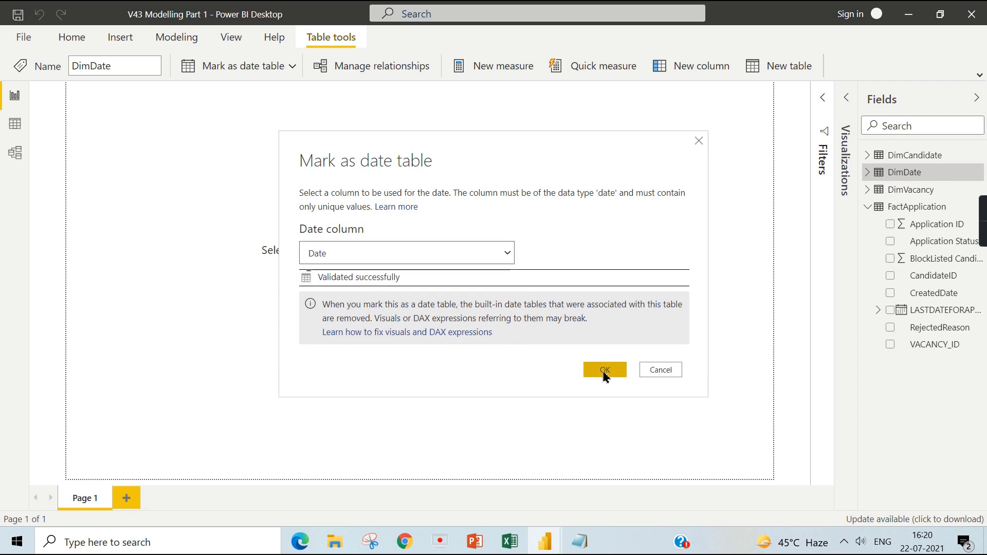
pyautogui.click(605, 371)
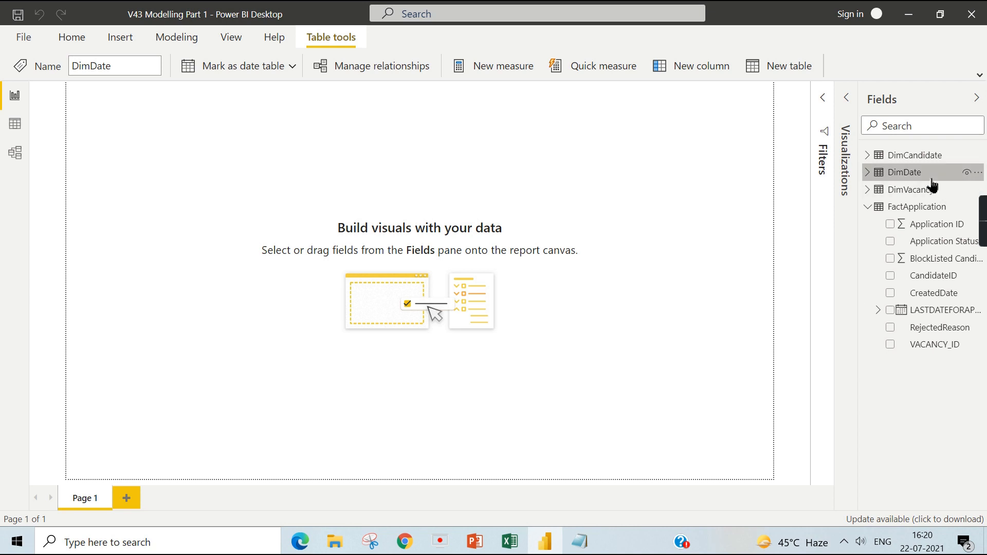
pyautogui.click(21, 40)
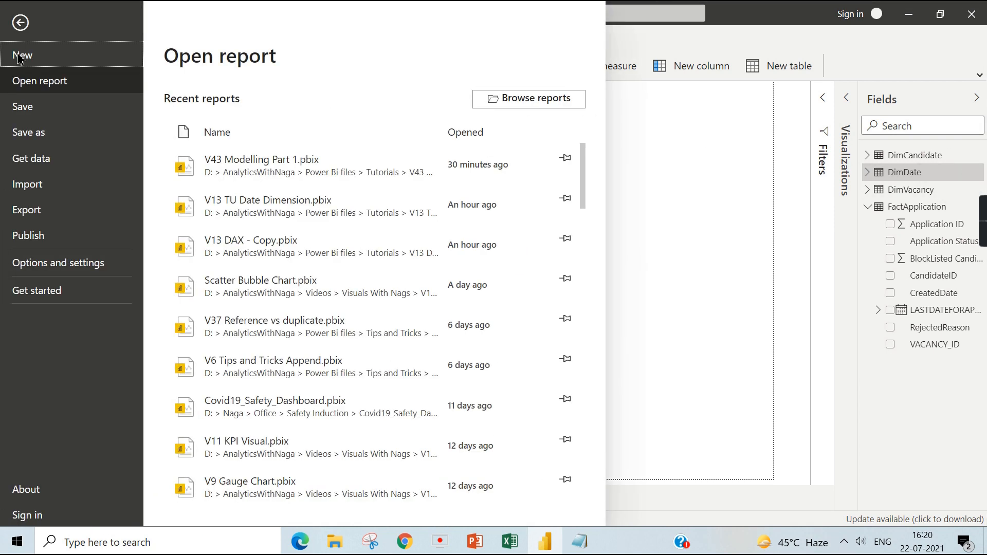
pyautogui.click(39, 263)
pyautogui.click(231, 137)
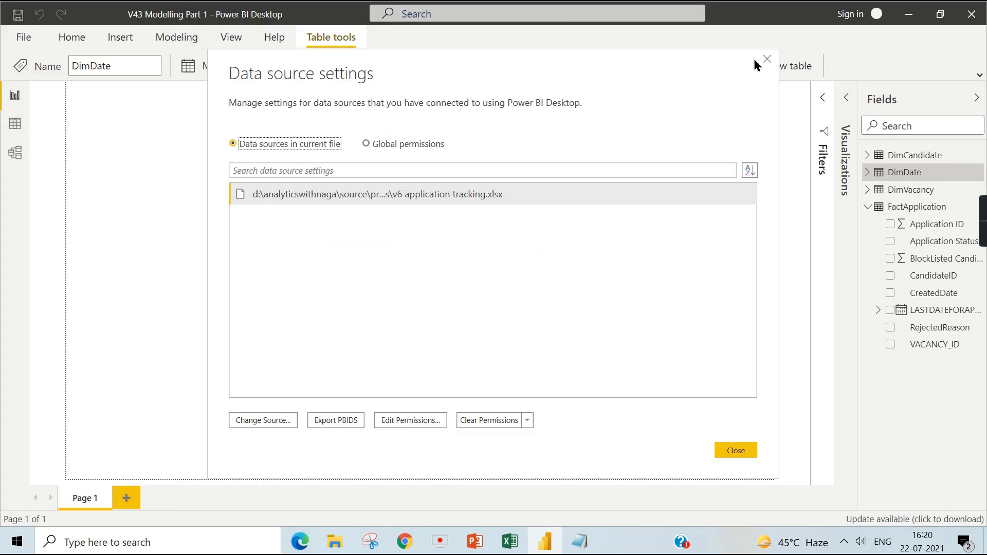
pyautogui.click(765, 60)
pyautogui.click(23, 37)
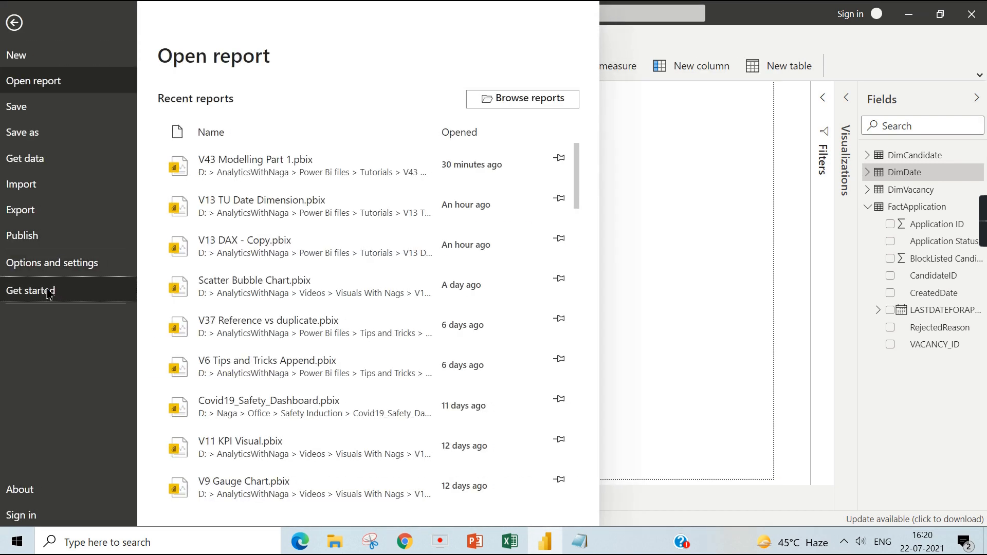
pyautogui.click(50, 292)
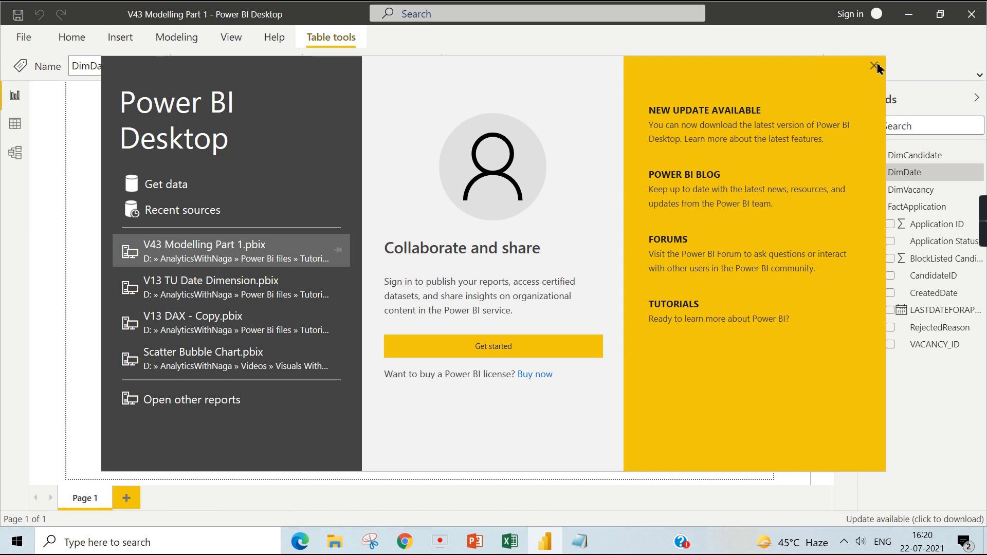
pyautogui.click(874, 65)
# - Turn off Auto date/time in the current file's Data Load options and apply the change
pyautogui.click(24, 38)
pyautogui.click(60, 269)
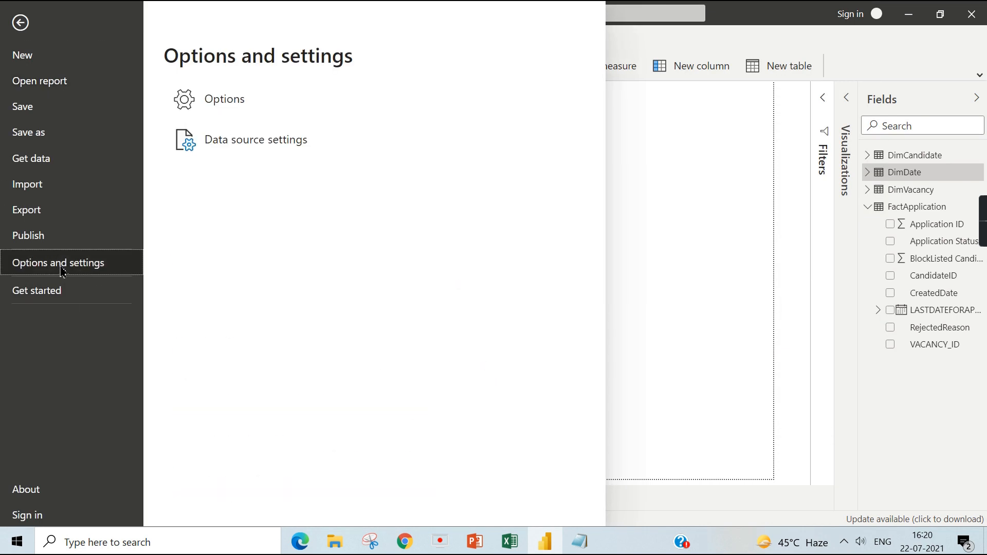
pyautogui.press('Escape')
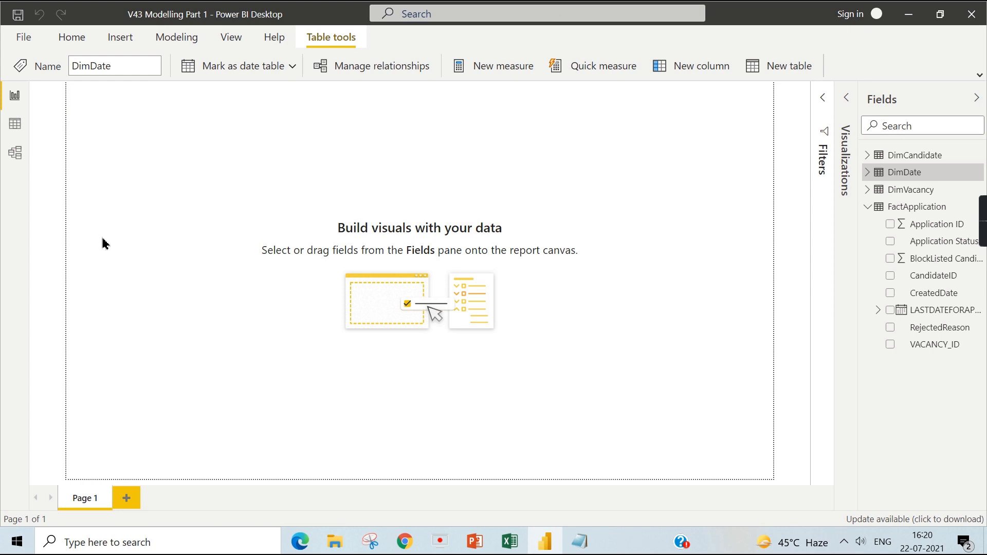
pyautogui.click(301, 389)
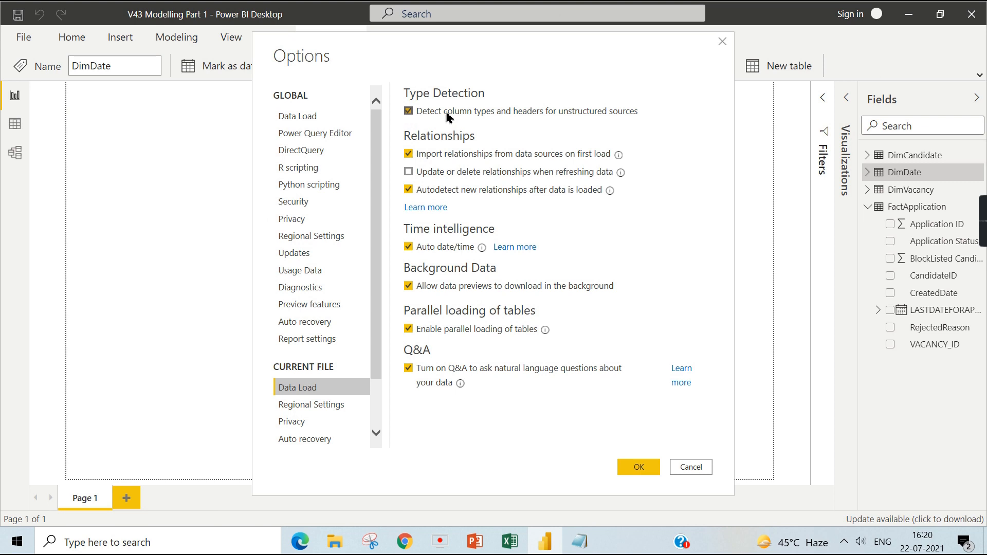
pyautogui.click(416, 248)
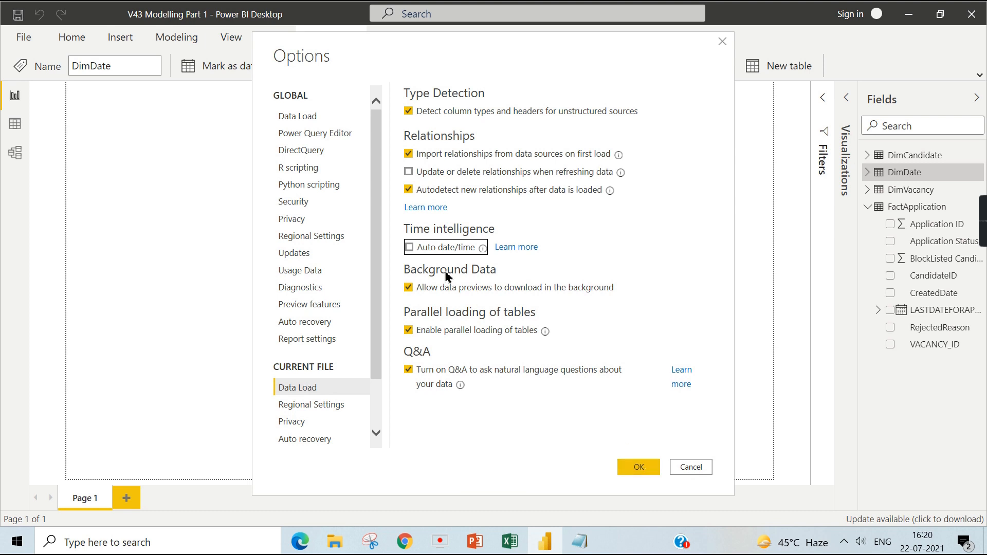
pyautogui.click(639, 467)
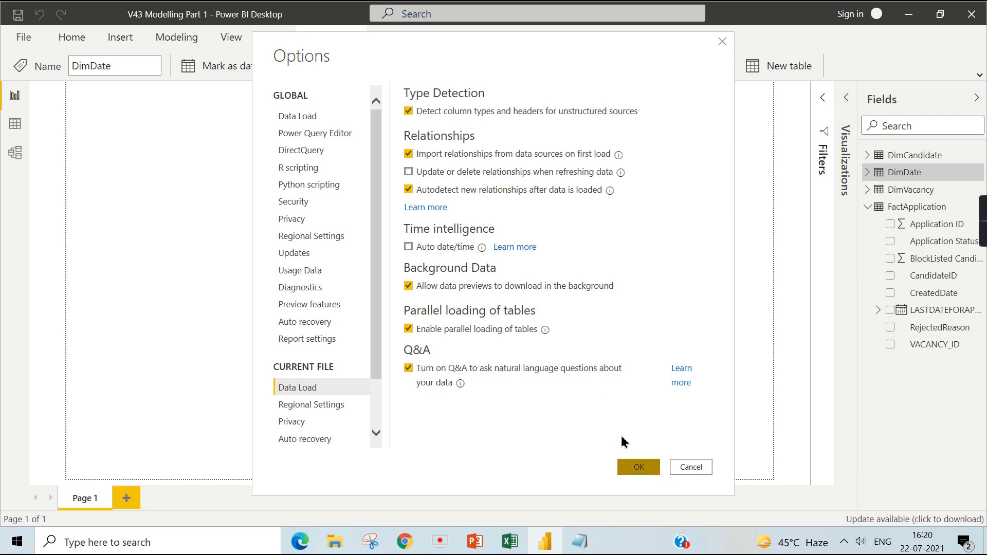
pyautogui.click(621, 467)
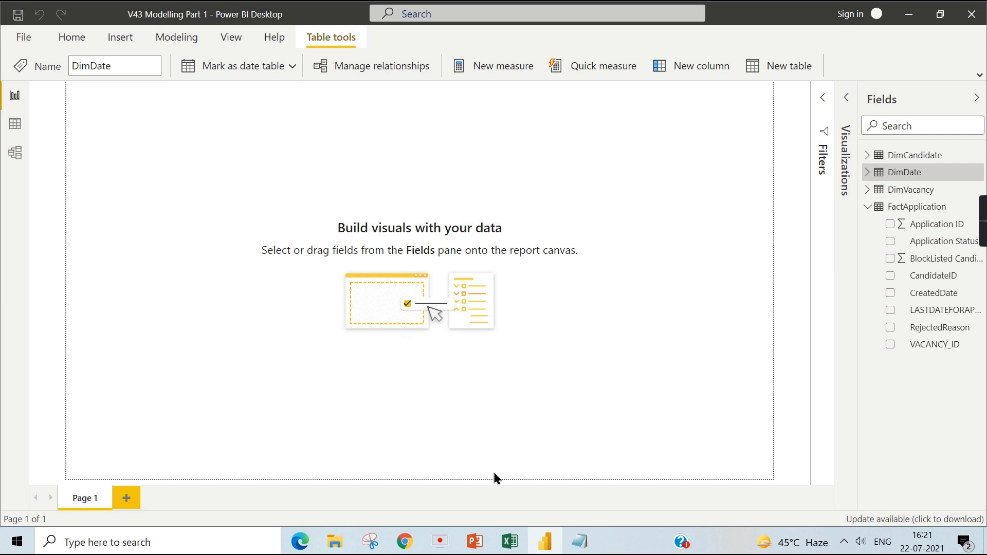
# - Switch to PowerPoint to view the performance slide, and minimize it to return to the Power BI report
pyautogui.click(474, 542)
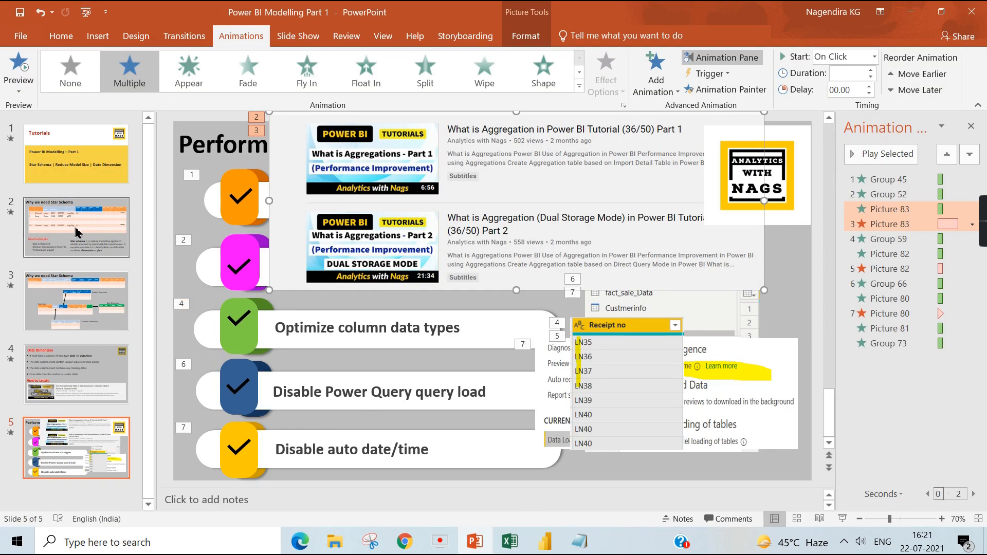
pyautogui.click(918, 20)
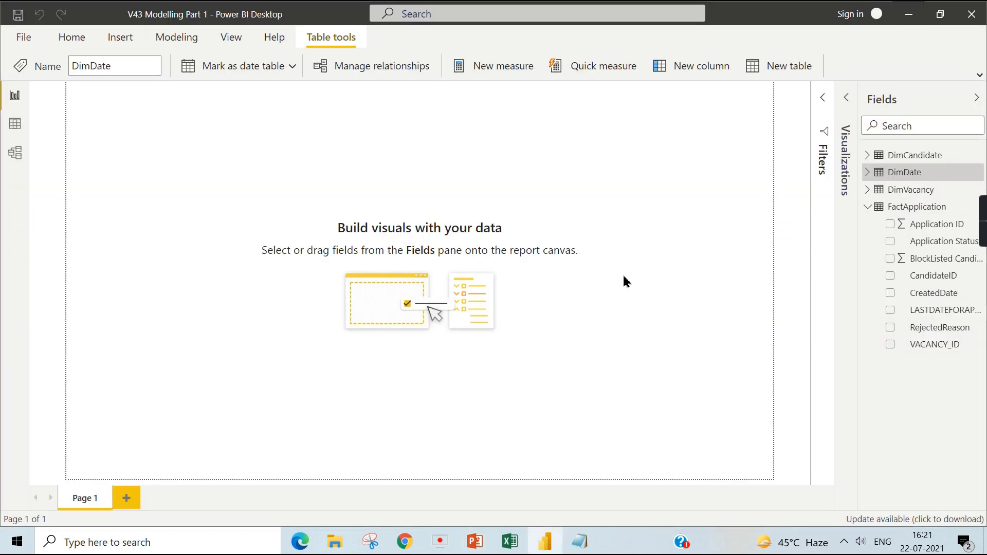